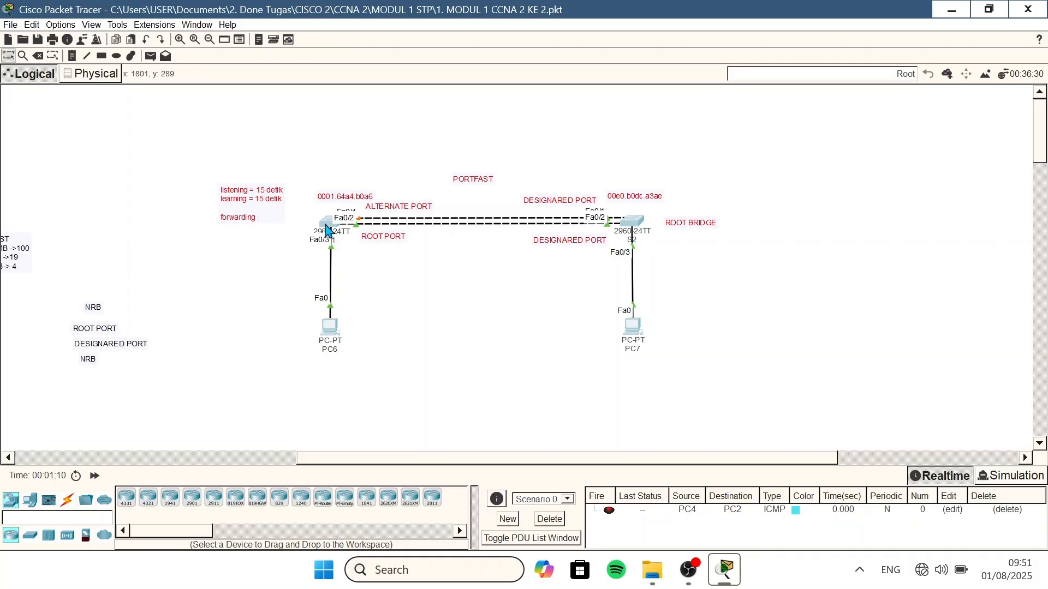
- Move the selected S1–S2 topology with its labels left, closer to the COST and NRB notes
left_click_drag(325, 224, 225, 217)
left_click(670, 279)
- Place two 2960 switches side by side in the empty workspace area to the right of the S1–S2 topology
scroll(670, 279, "right", 5)
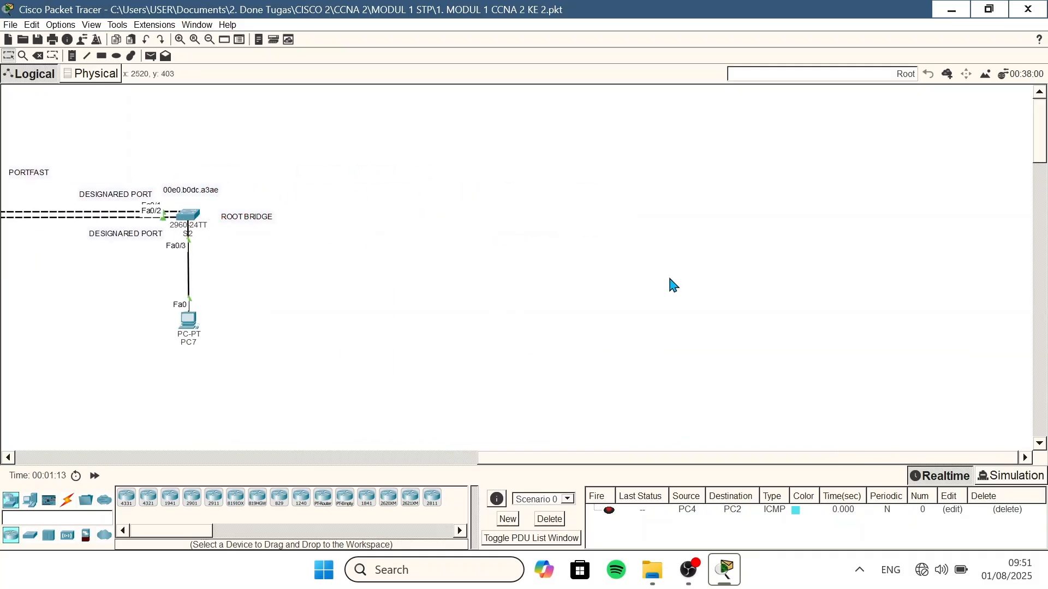
scroll(646, 297, "up", 1)
scroll(647, 297, "right", 4)
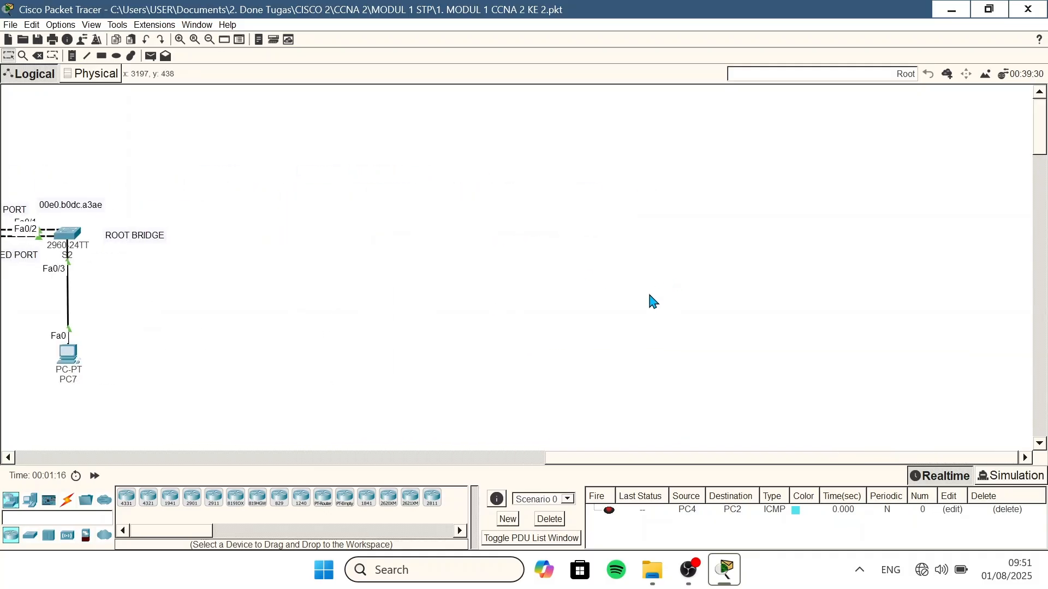
scroll(631, 309, "up", 5)
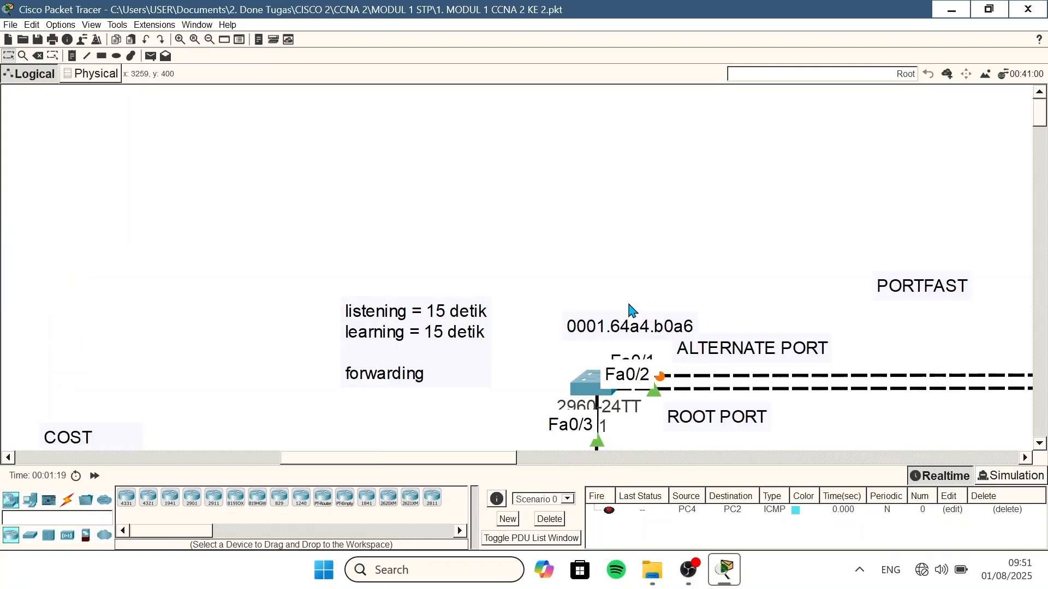
scroll(632, 310, "right", 5)
scroll(631, 309, "left", 15)
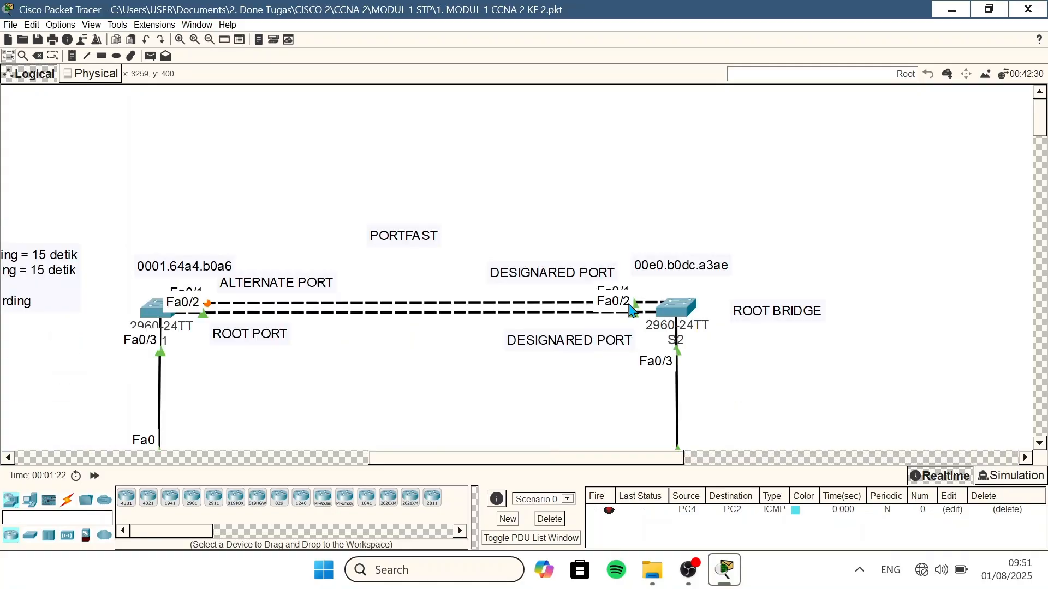
scroll(631, 310, "right", 2)
scroll(631, 310, "right", 5)
scroll(632, 310, "down", 2)
scroll(632, 310, "left", 5)
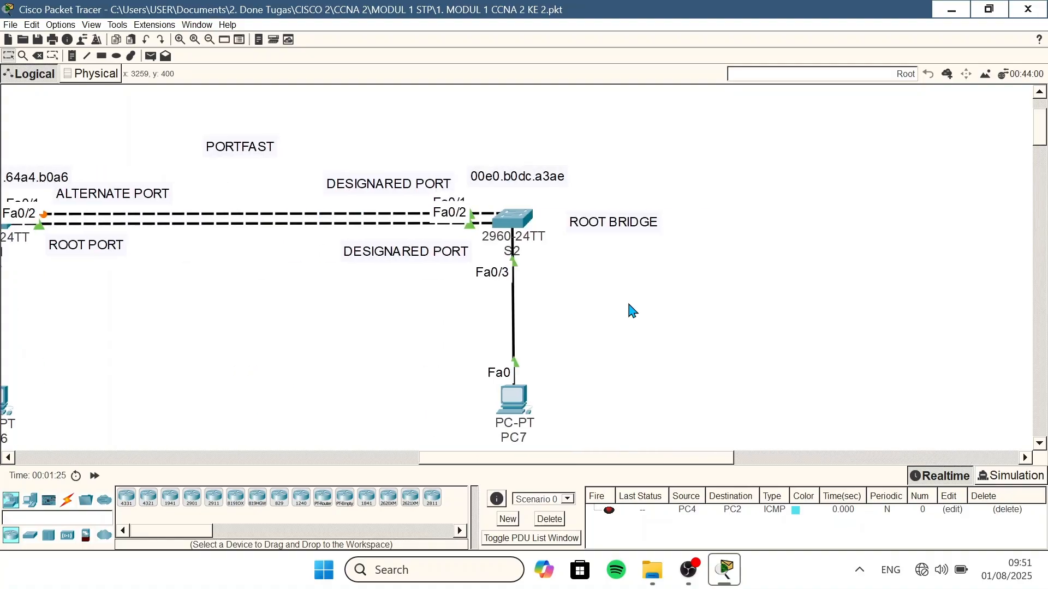
scroll(631, 310, "right", 5)
scroll(632, 310, "right", 2)
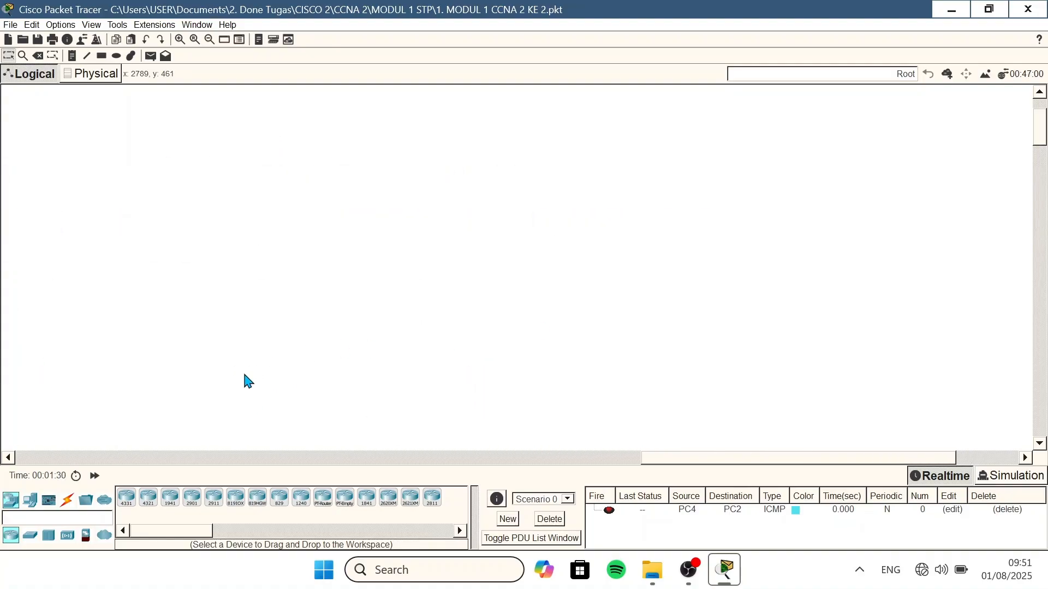
left_click(31, 536)
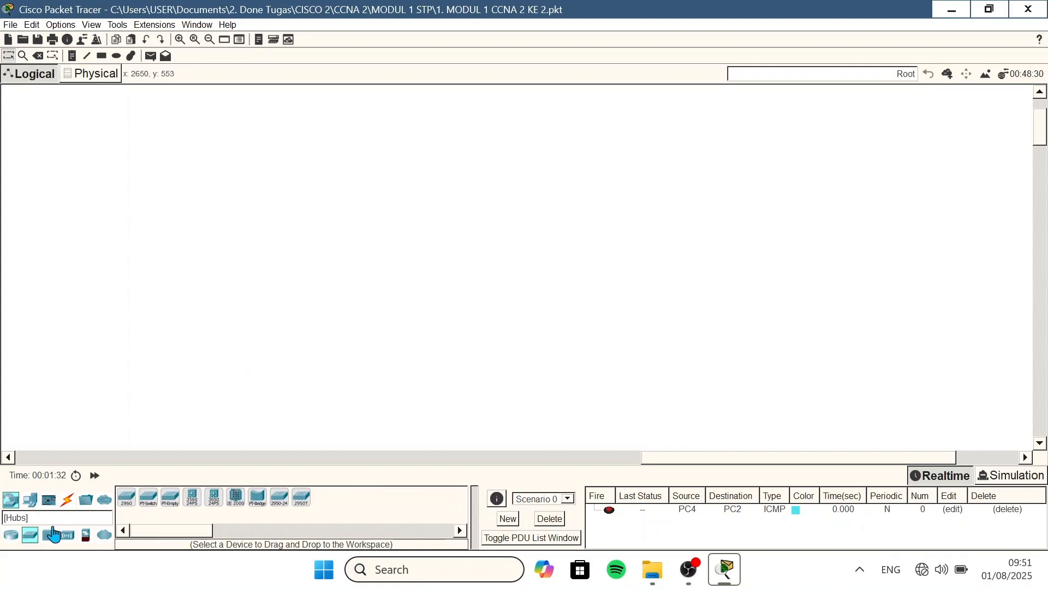
left_click(127, 497)
left_click(278, 239)
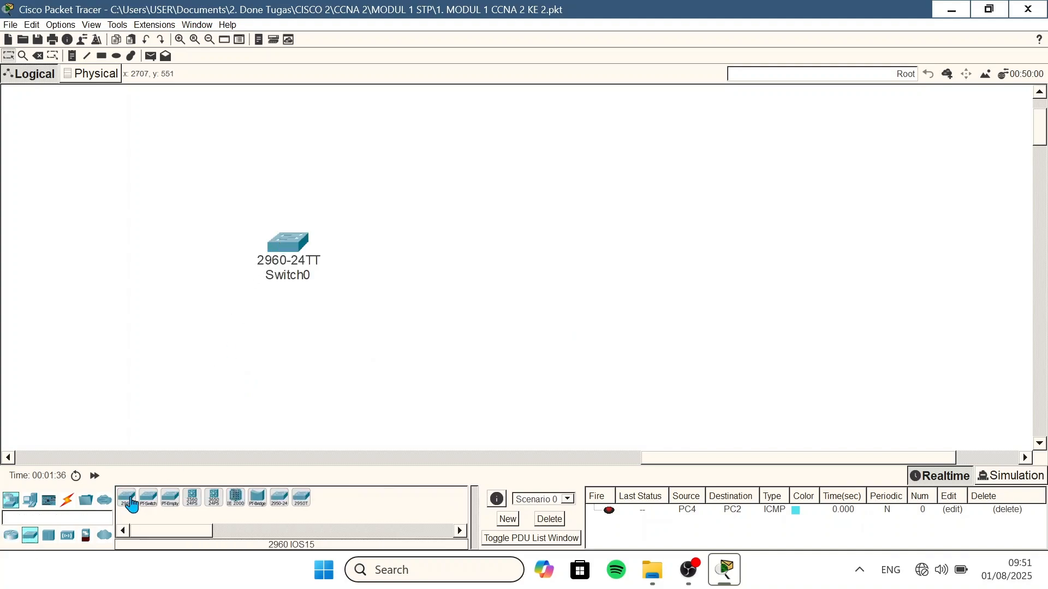
left_click(645, 249)
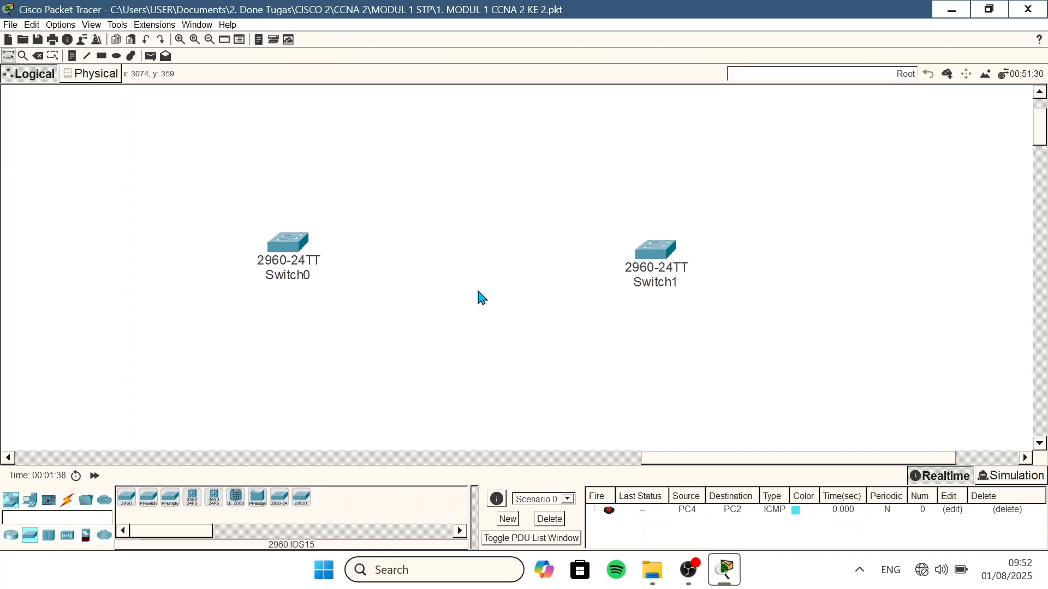
left_click_drag(652, 243, 652, 246)
left_click(470, 320)
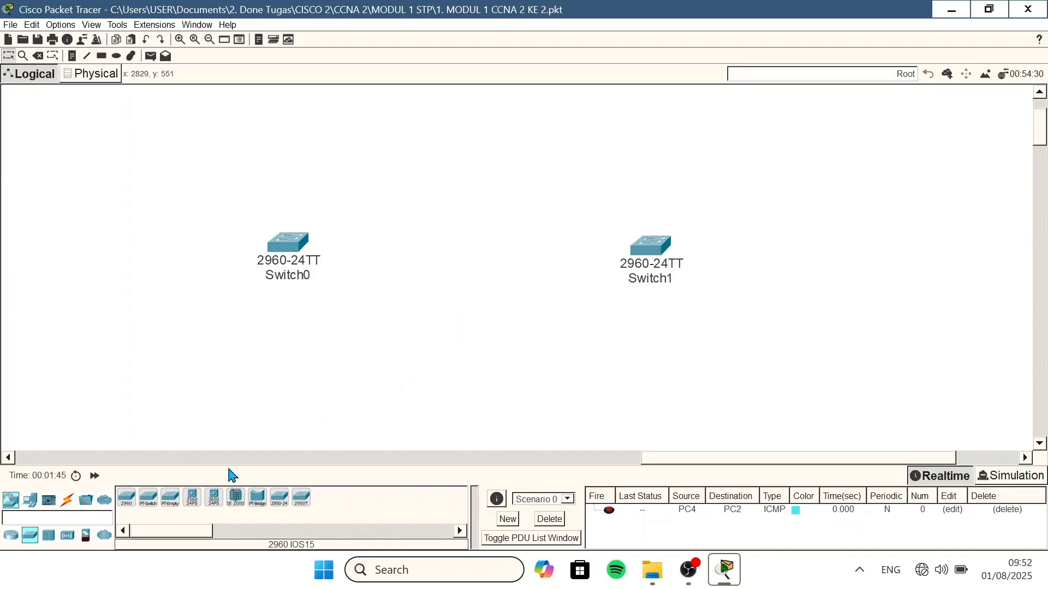
- Connect Switch0 to Switch1 with two links using the automatic connection type, and fast-forward the network time
left_click(69, 500)
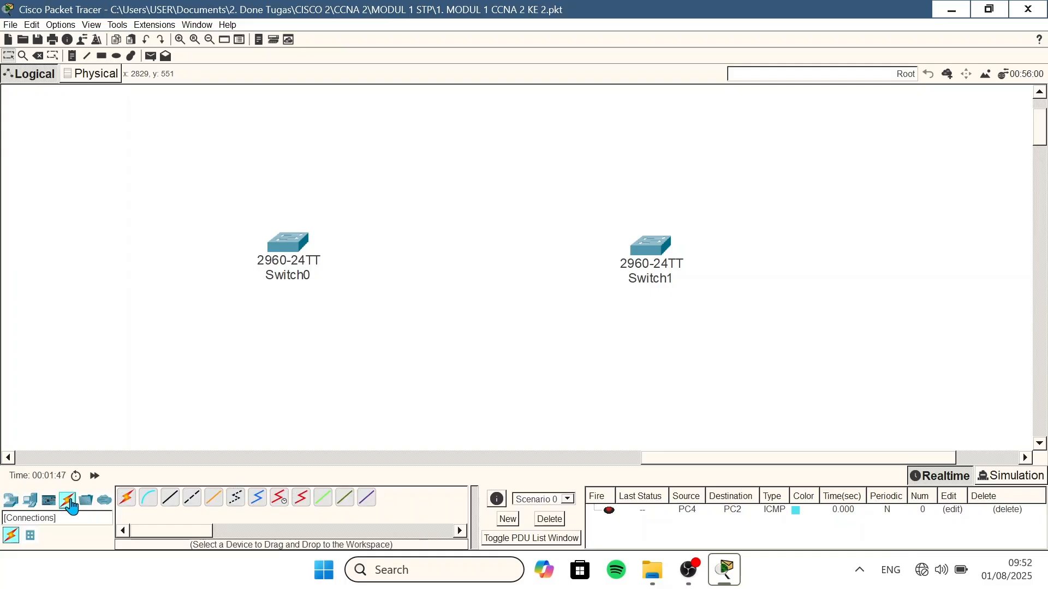
left_click(127, 498)
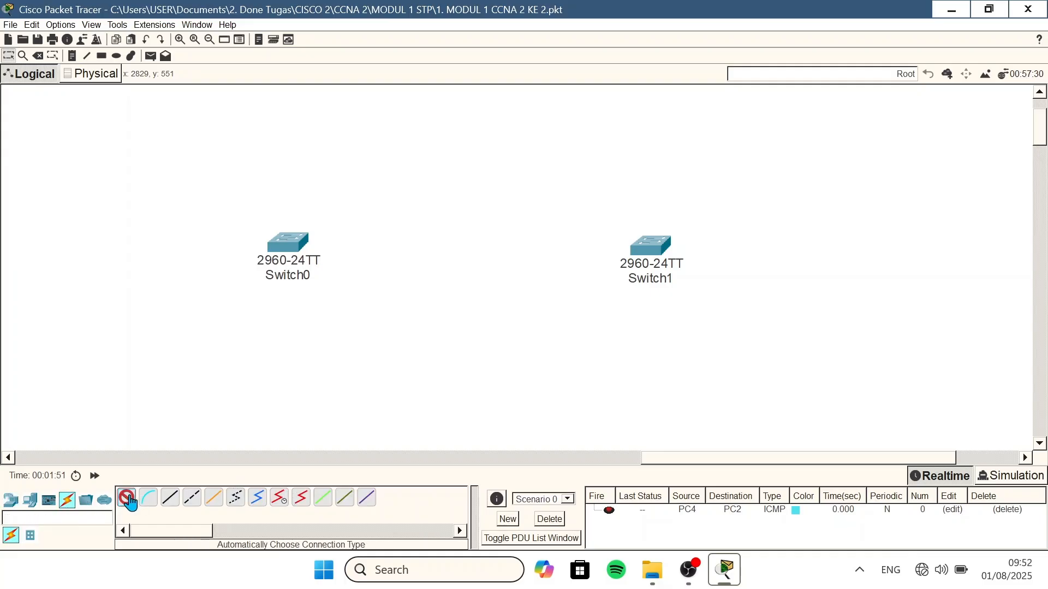
left_click(287, 242)
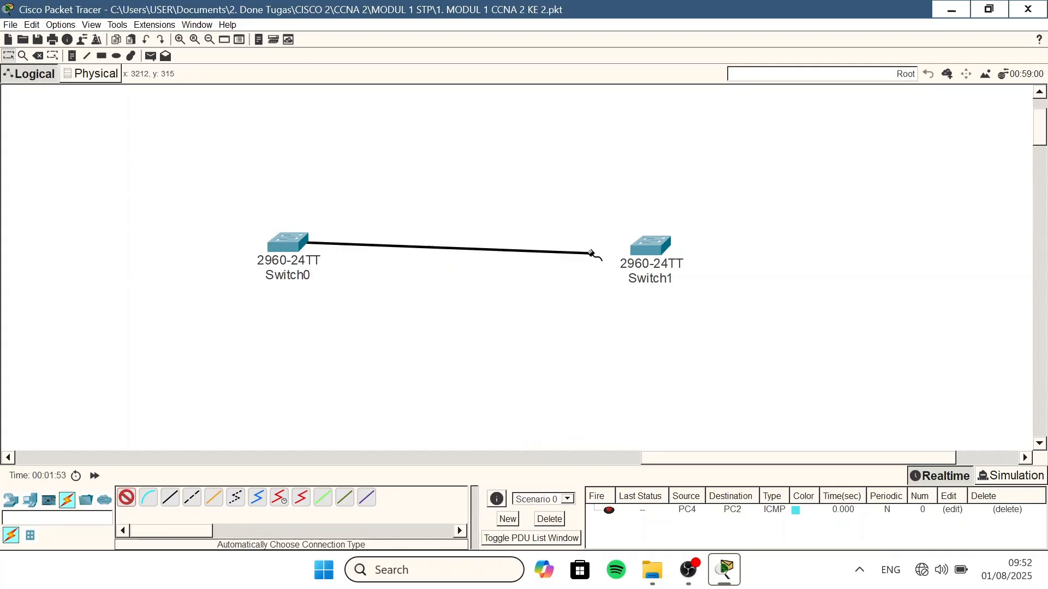
left_click(651, 245)
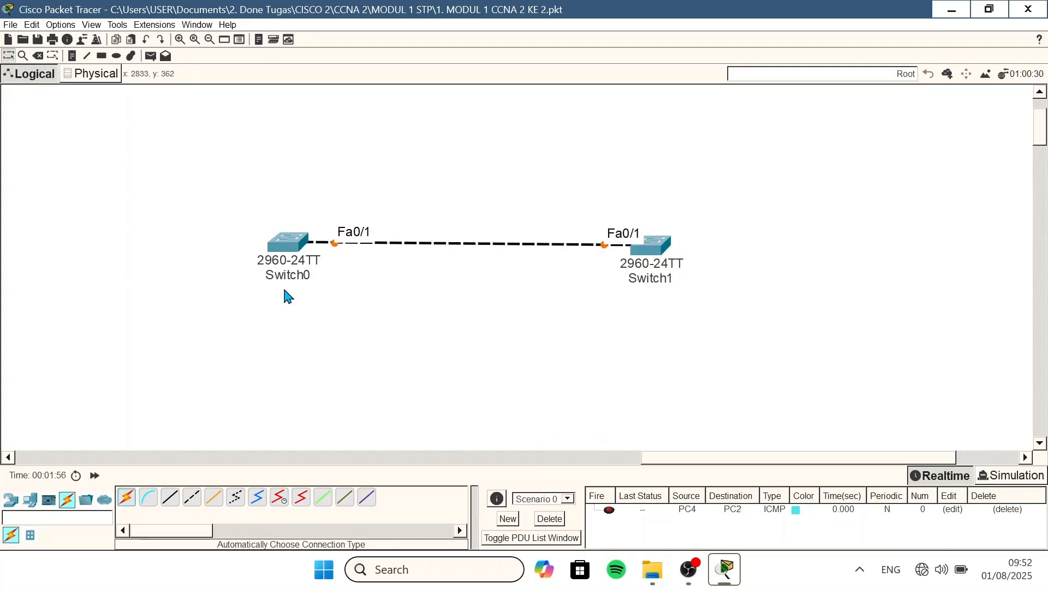
left_click(126, 498)
left_click(293, 245)
left_click(651, 245)
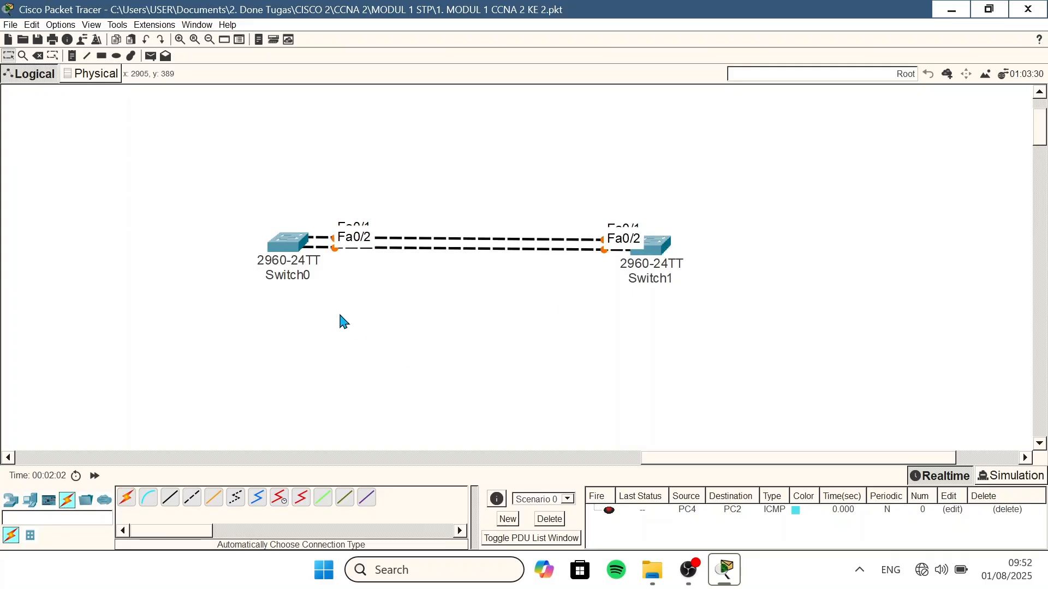
double_click(94, 478)
double_click(94, 478)
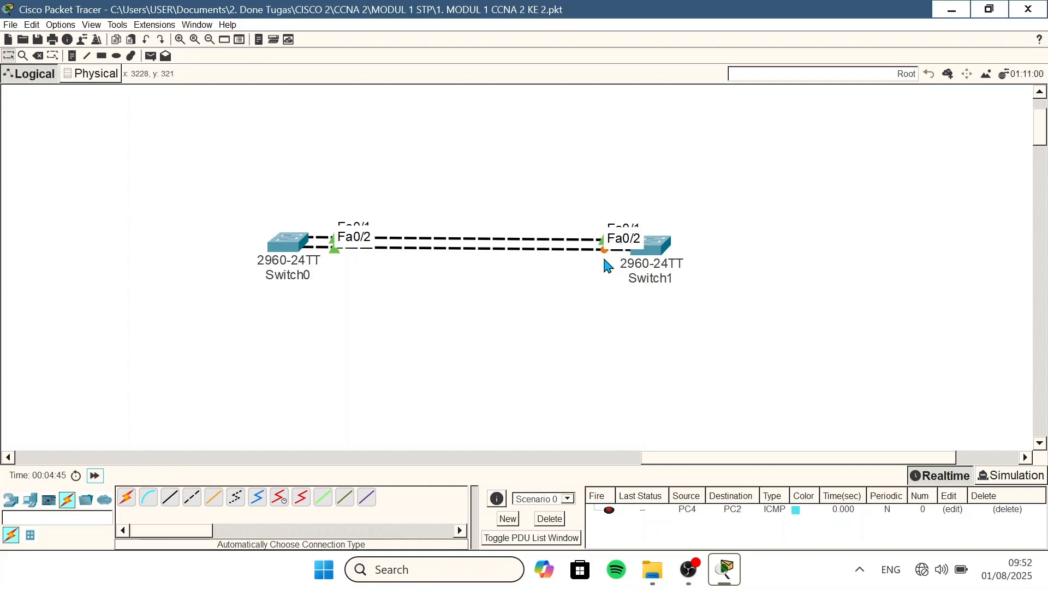
- Add two more automatically chosen links between Switch0 and Switch1, and fast-forward the network time
scroll(396, 289, "left", 10)
scroll(396, 295, "left", 10)
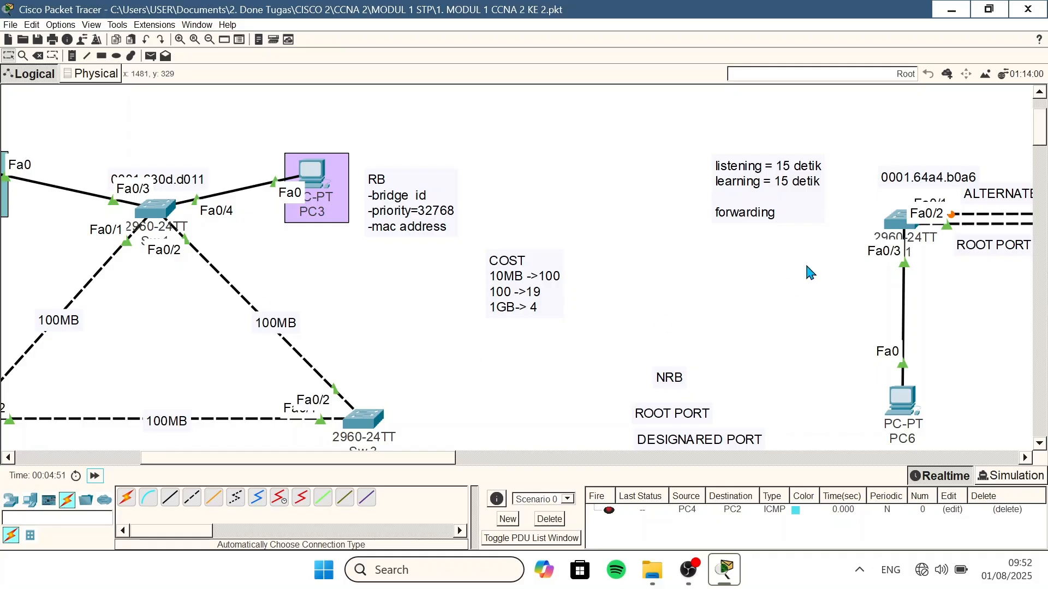
scroll(811, 271, "right", 15)
scroll(810, 271, "right", 1)
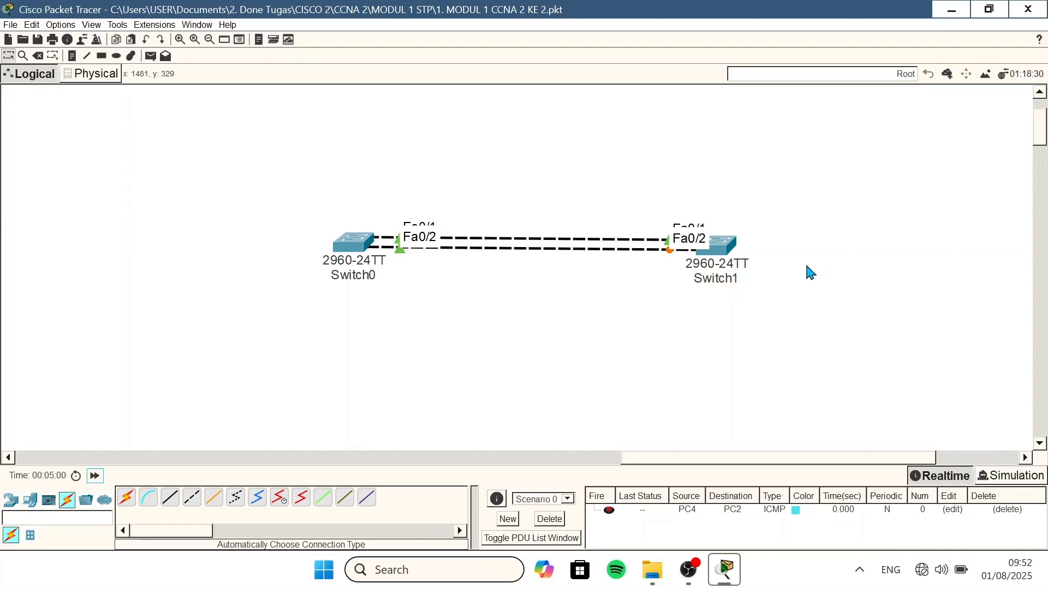
left_click(126, 497)
left_click(355, 243)
left_click(715, 245)
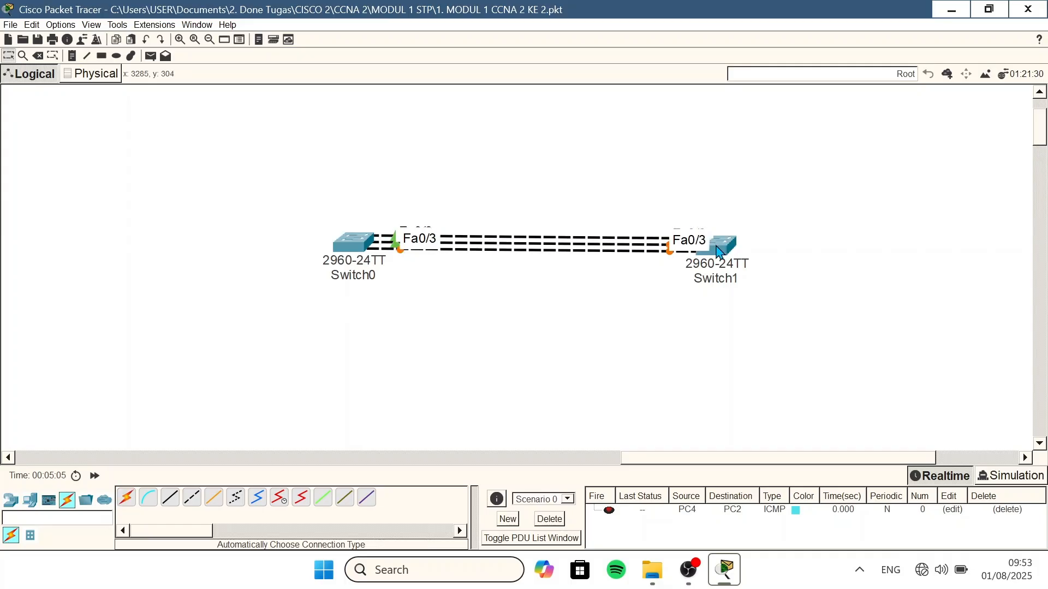
left_click(125, 497)
left_click(354, 244)
left_click(720, 244)
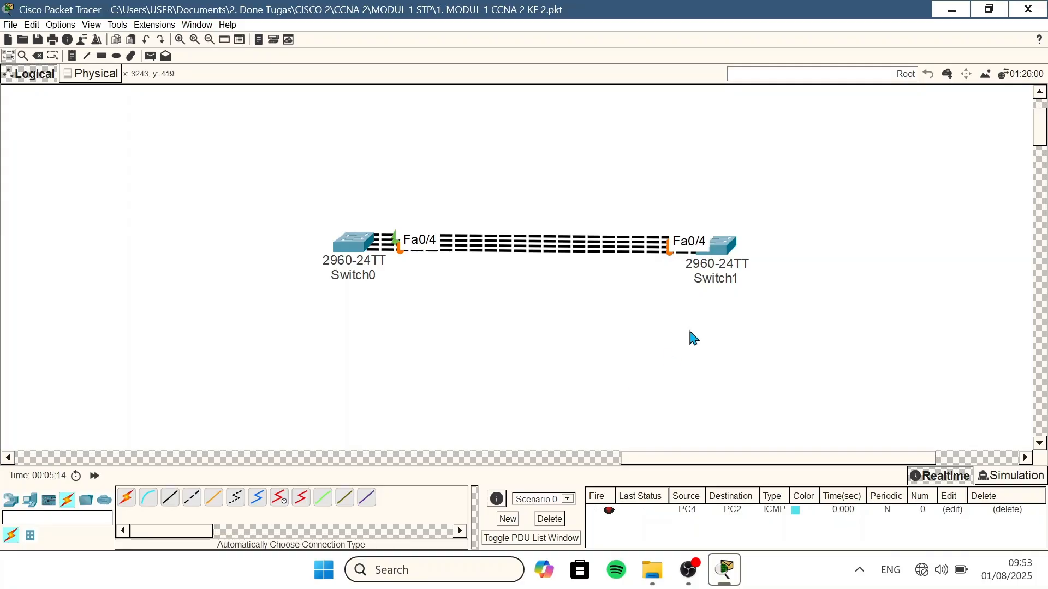
left_click(95, 475)
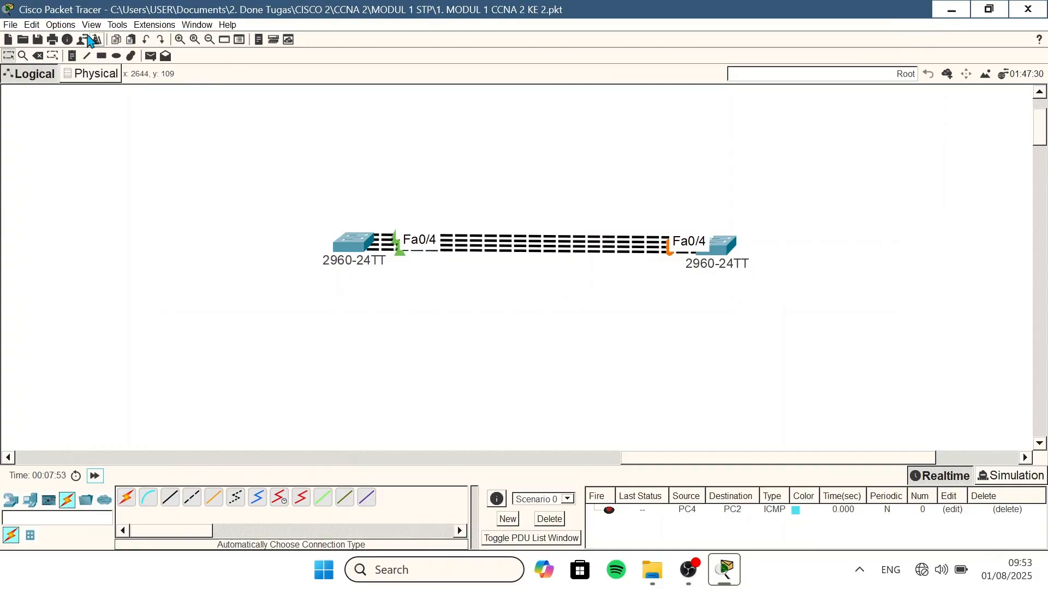
- Set the preferences to show device name labels and not always show port labels in the logical workspace
left_click(61, 25)
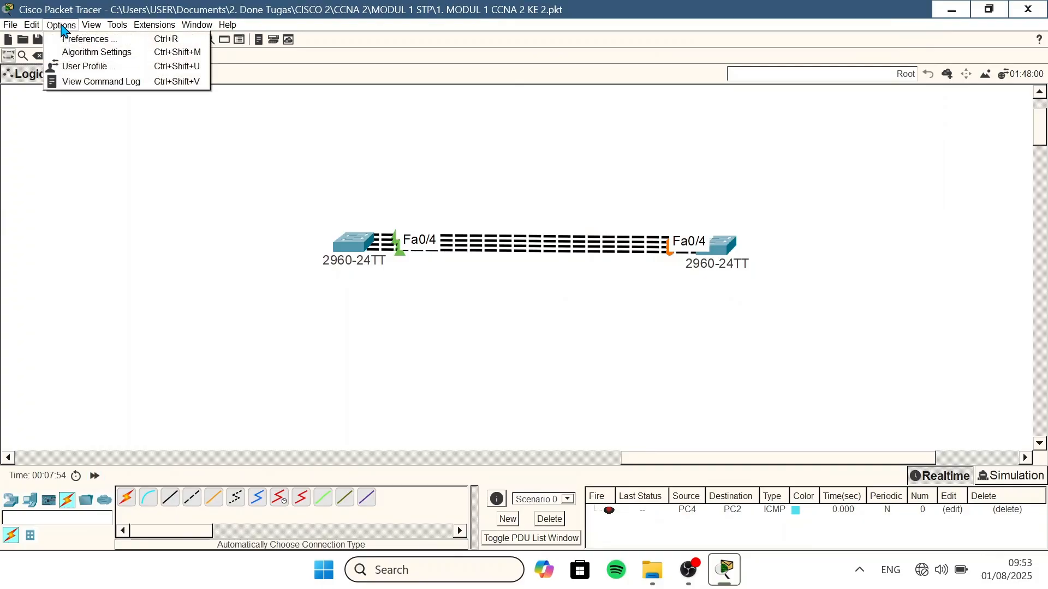
left_click(76, 48)
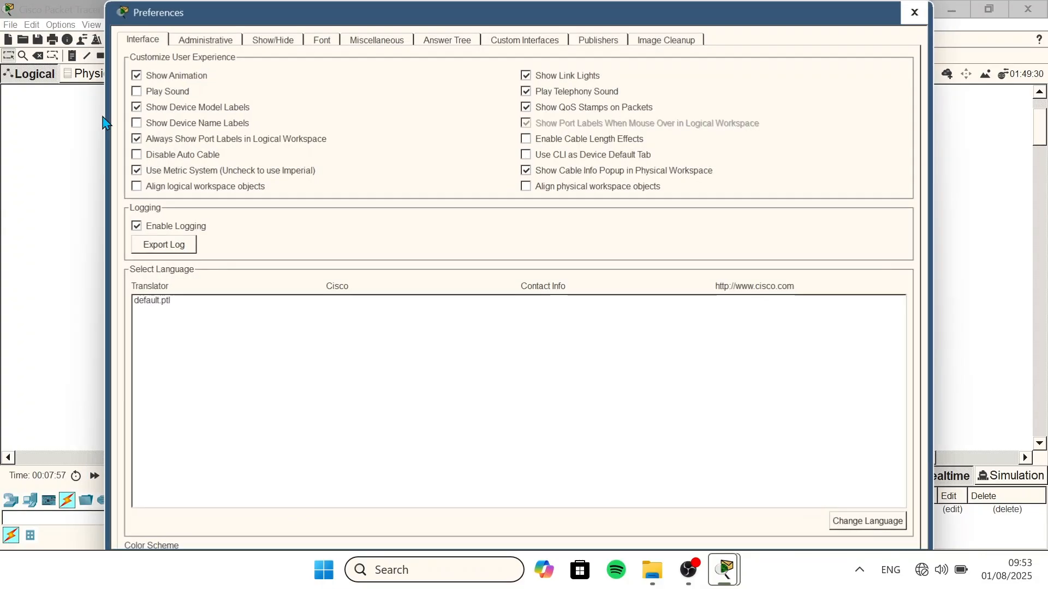
left_click(137, 124)
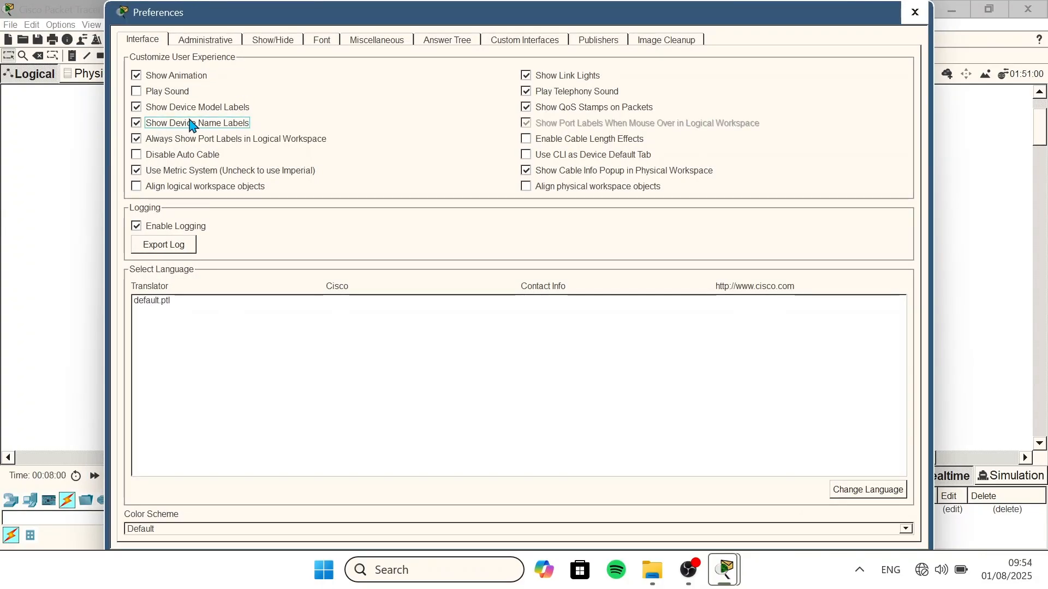
left_click(139, 140)
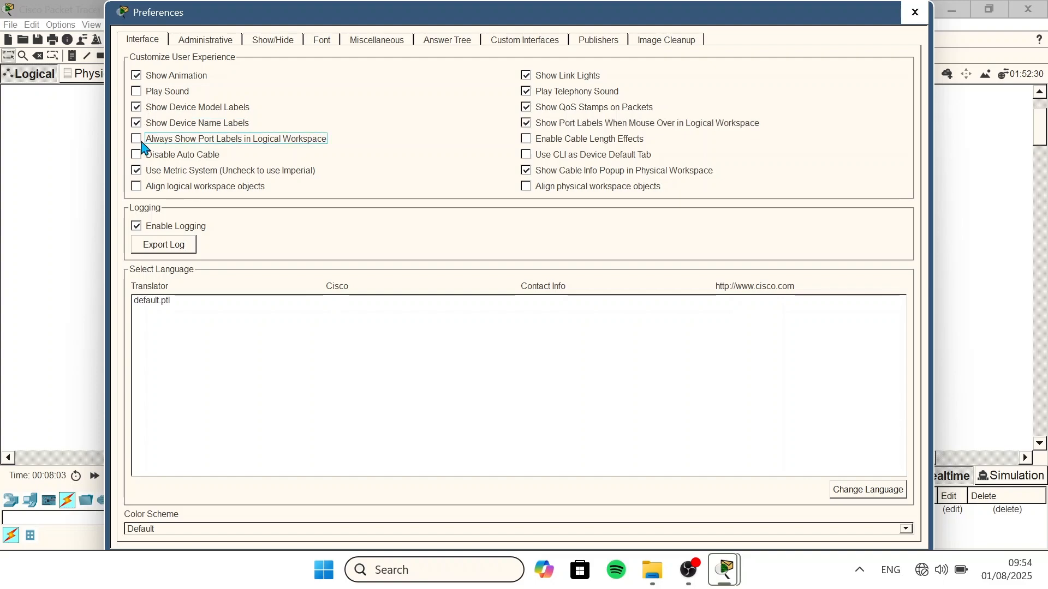
left_click(915, 12)
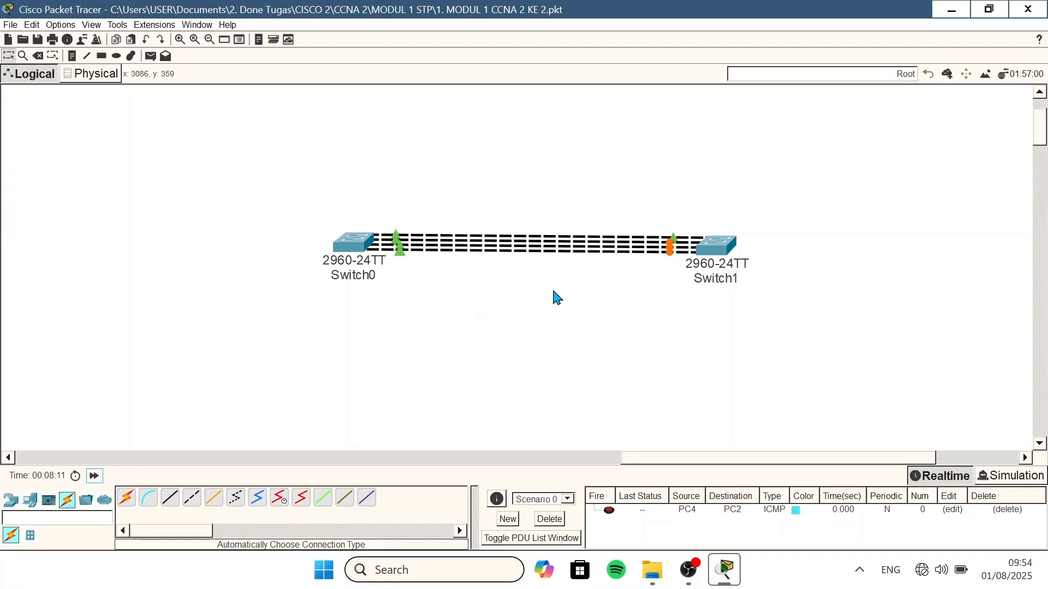
left_click_drag(713, 245, 714, 245)
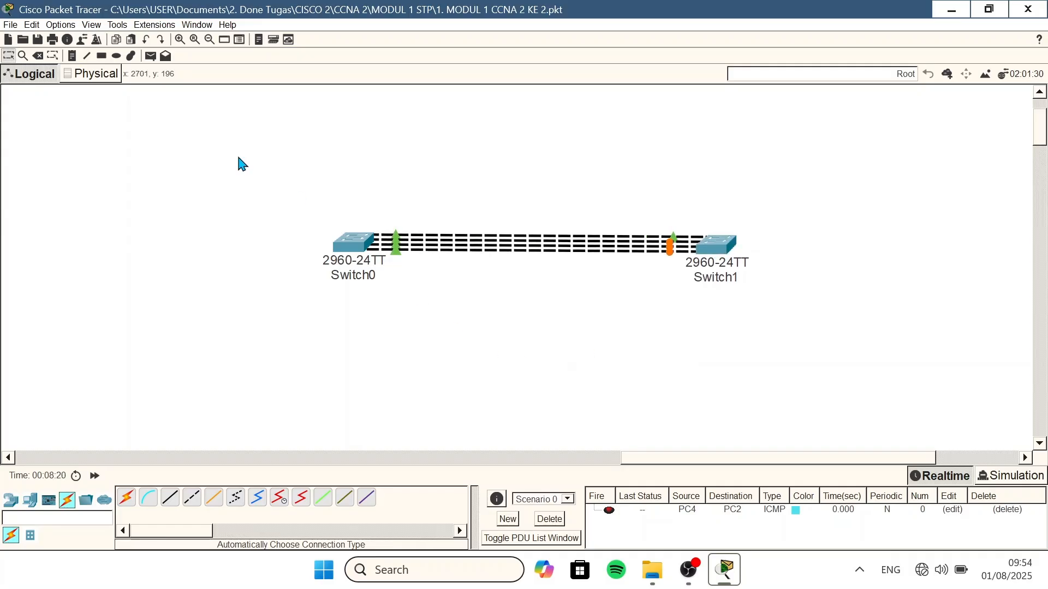
- Add the text note ETHERCHANNEL above the links between Switch0 and Switch1
left_click(72, 56)
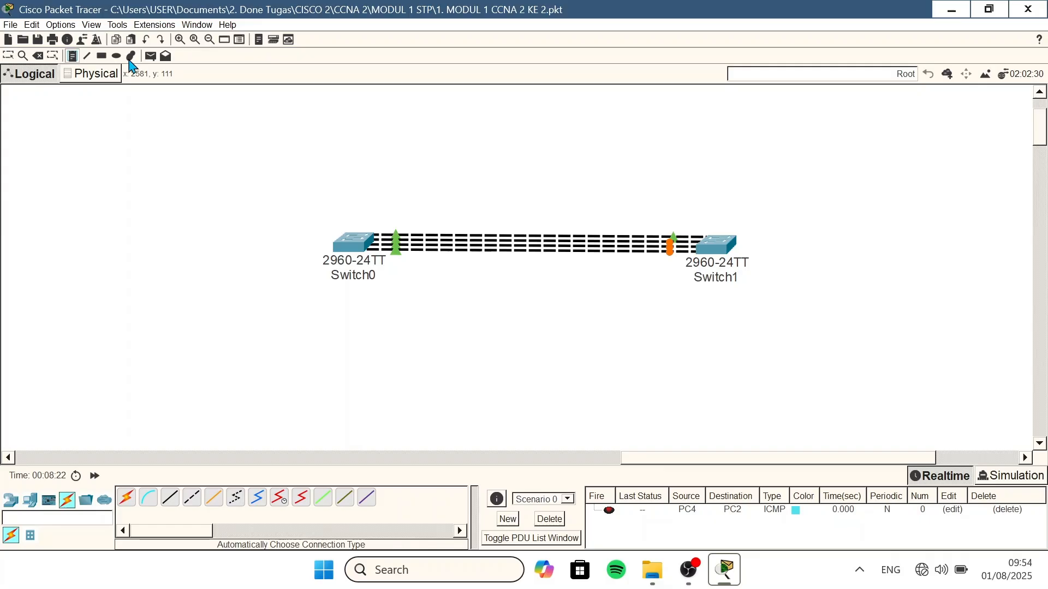
left_click(475, 201)
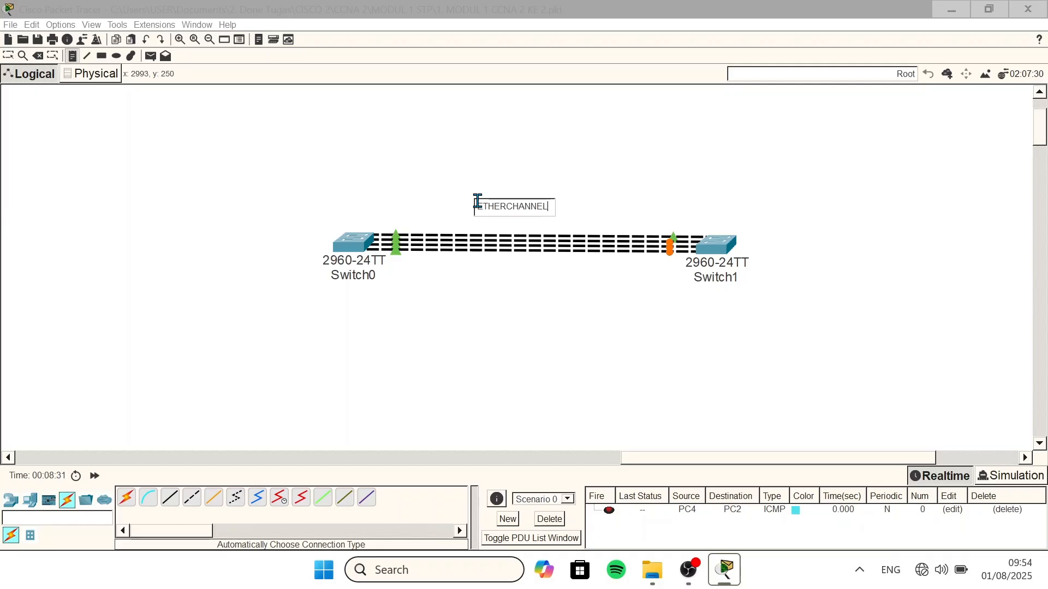
left_click(10, 56)
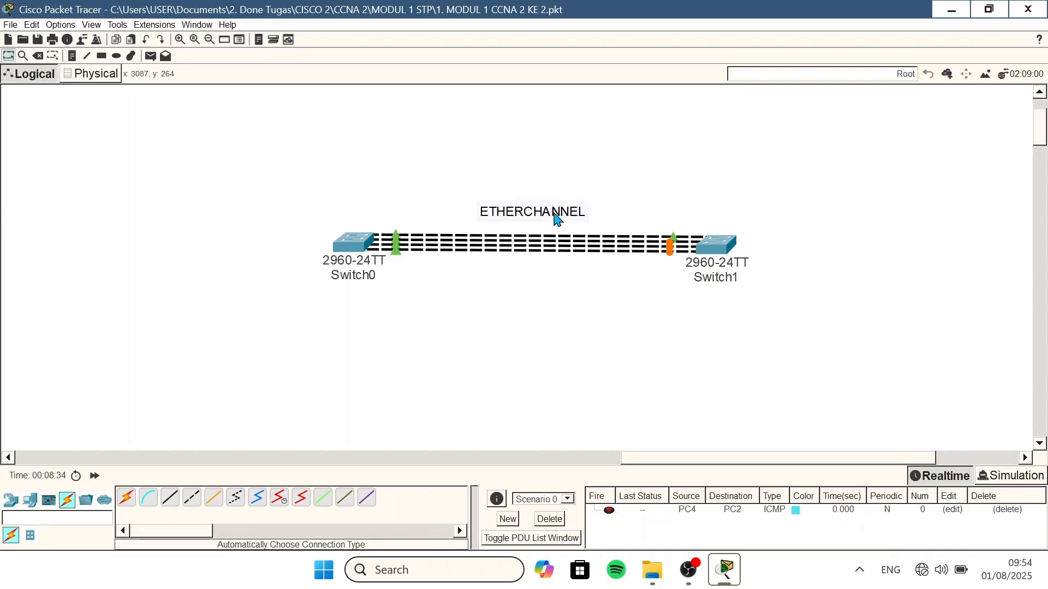
left_click_drag(541, 202, 540, 206)
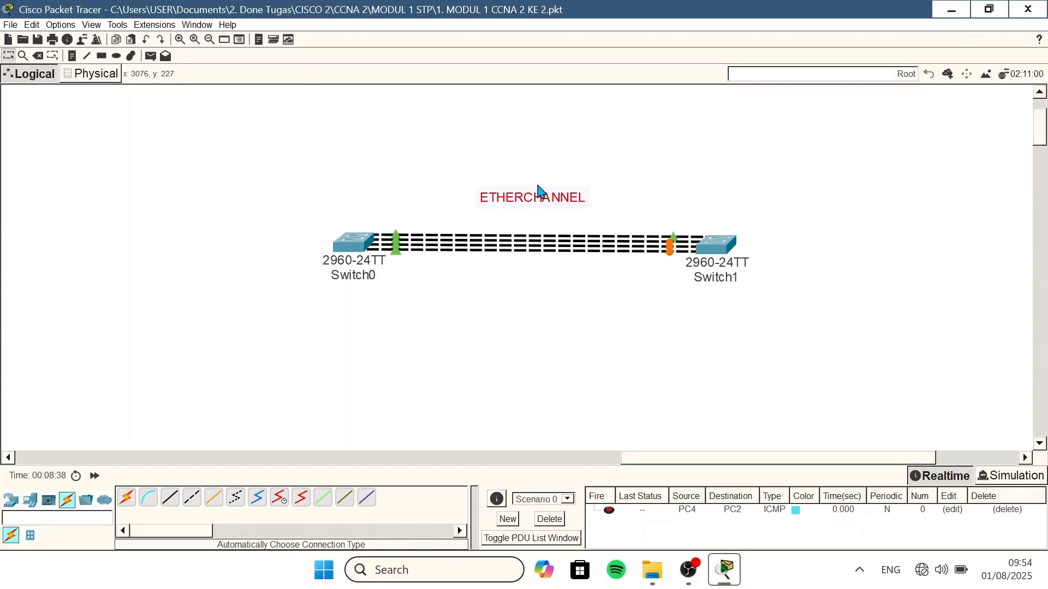
left_click(638, 160)
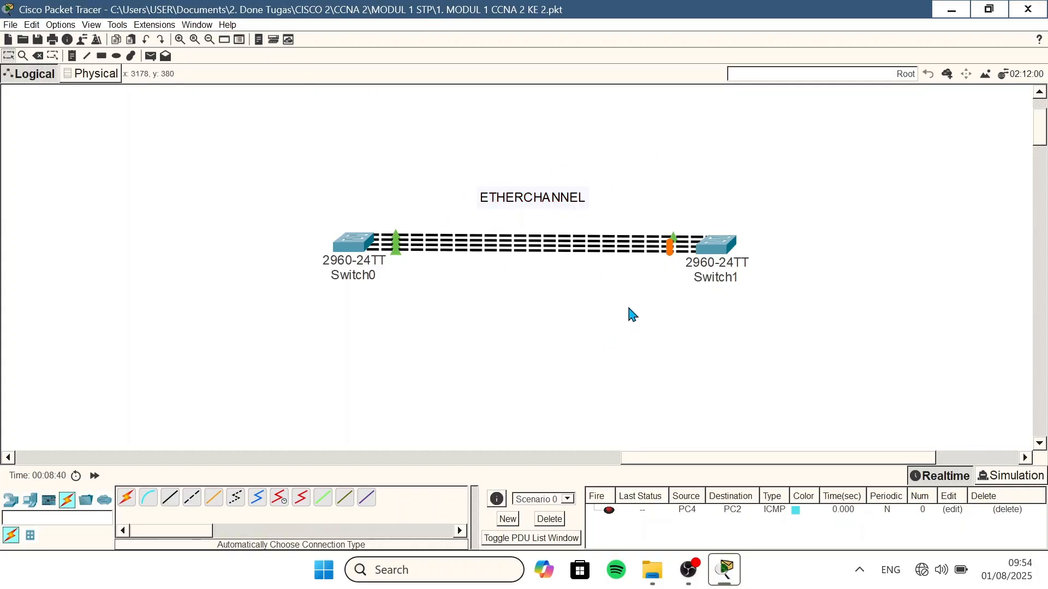
- Move Switch0 and Switch1 farther apart and reposition the ETHERCHANNEL note above the middle of their links
left_click_drag(731, 252, 780, 253)
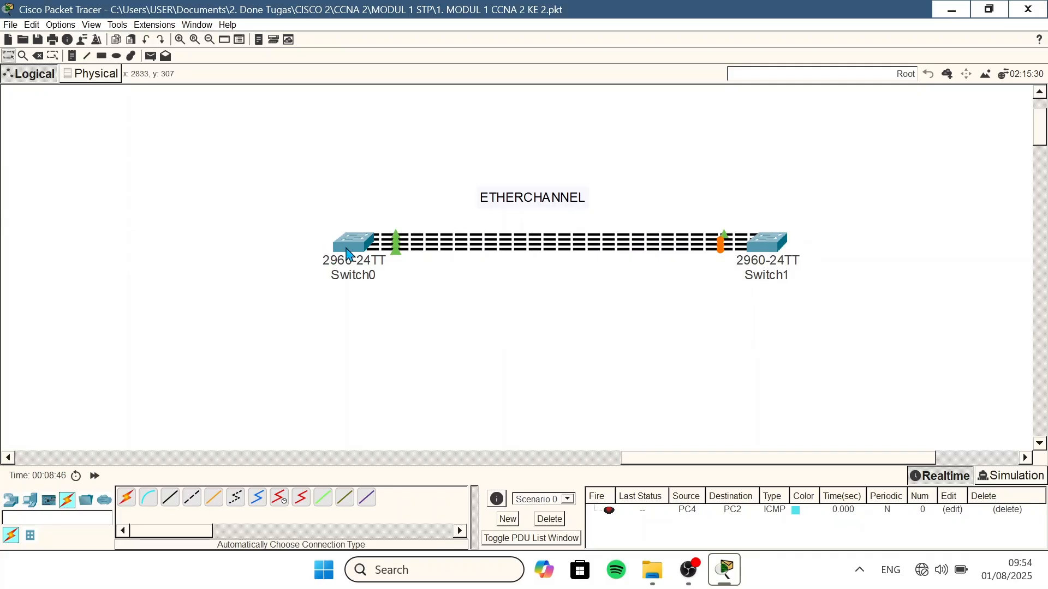
left_click_drag(348, 253, 284, 252)
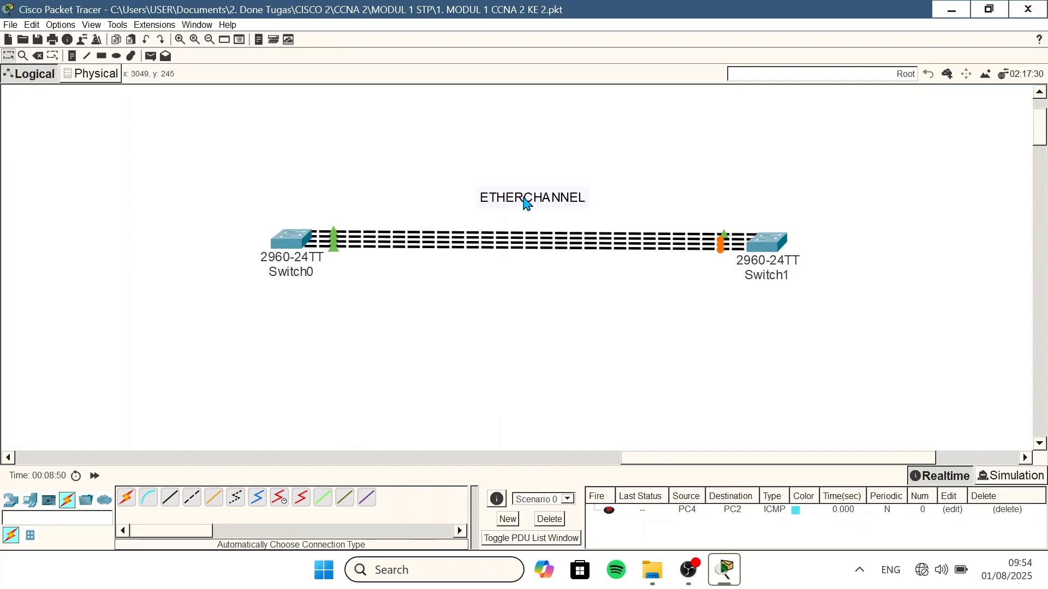
left_click_drag(526, 202, 513, 191)
left_click(550, 335)
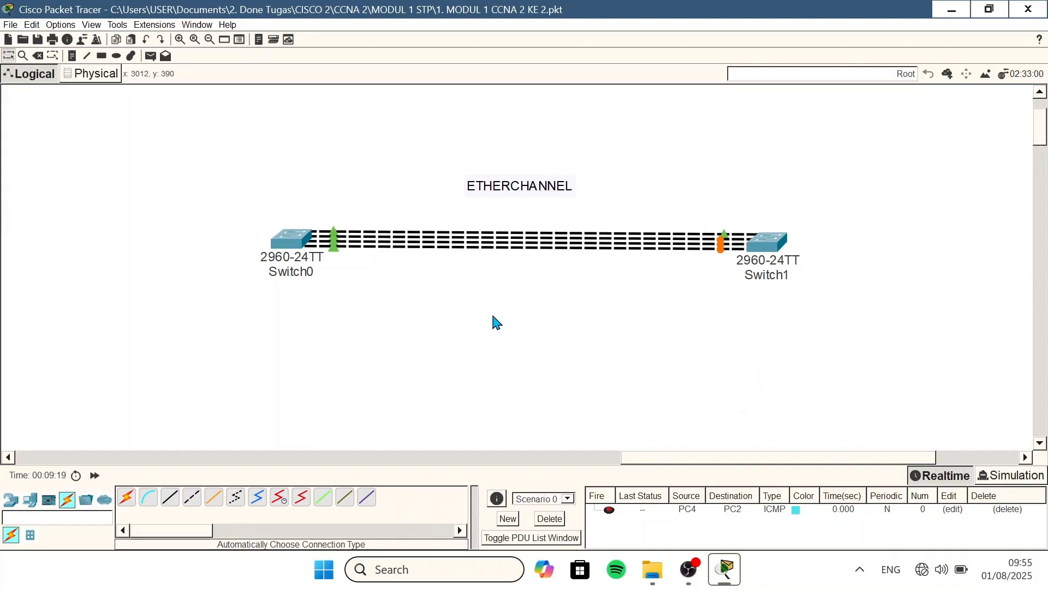
- Start a text note below the links near Switch0 with "LACP -> open standart" as its first line
left_click(71, 57)
left_click(330, 297)
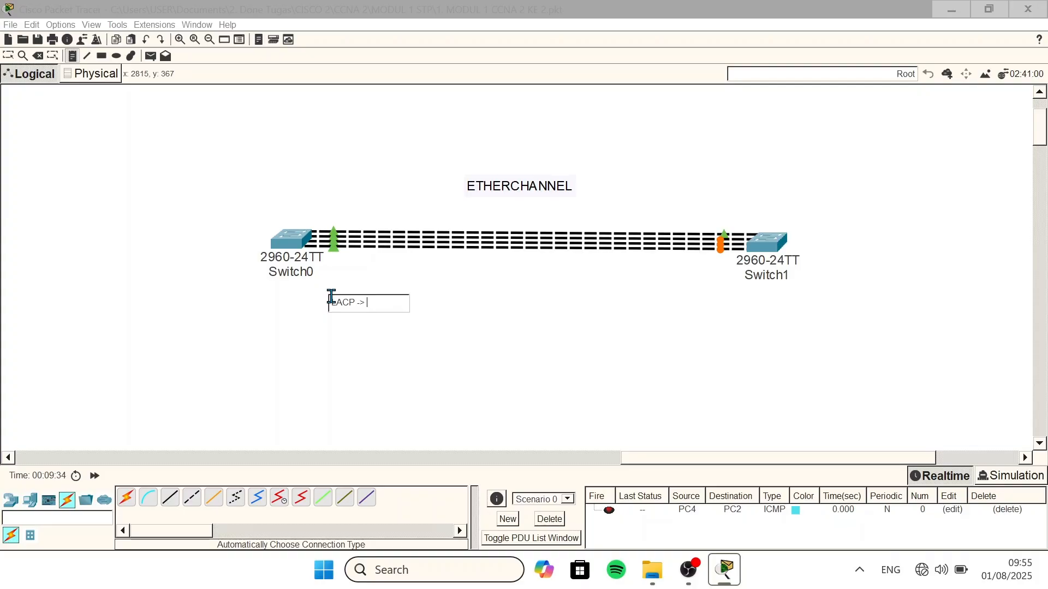
key("Caps_Lock")
type("open")
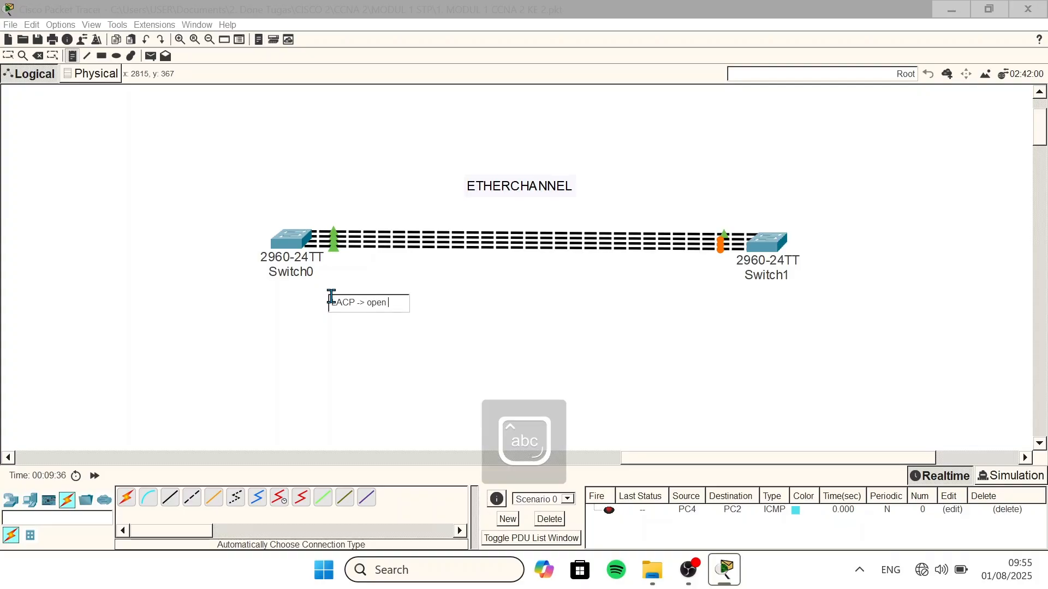
type(" standart")
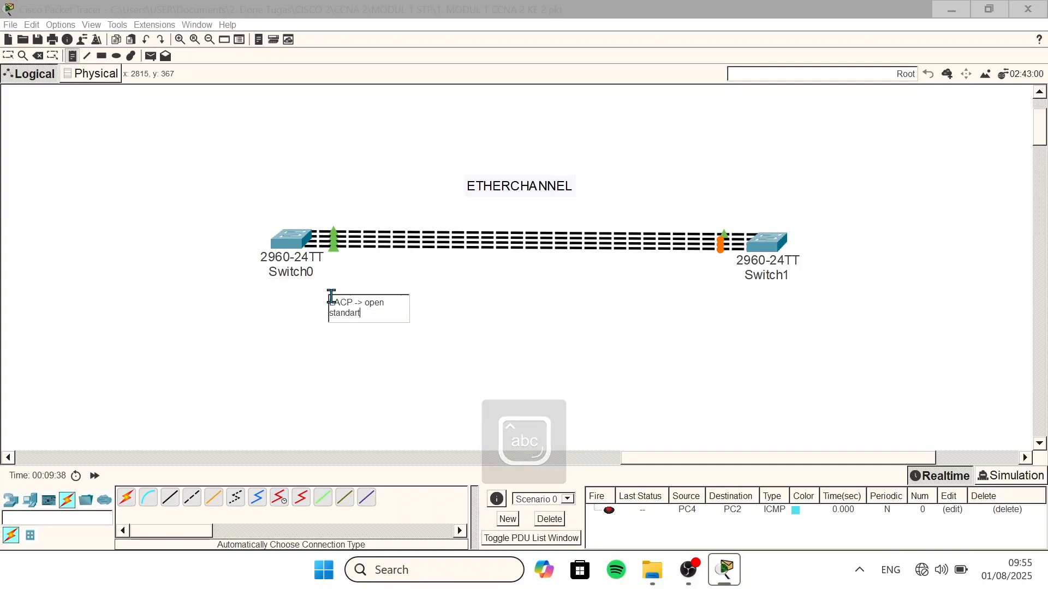
key("Return")
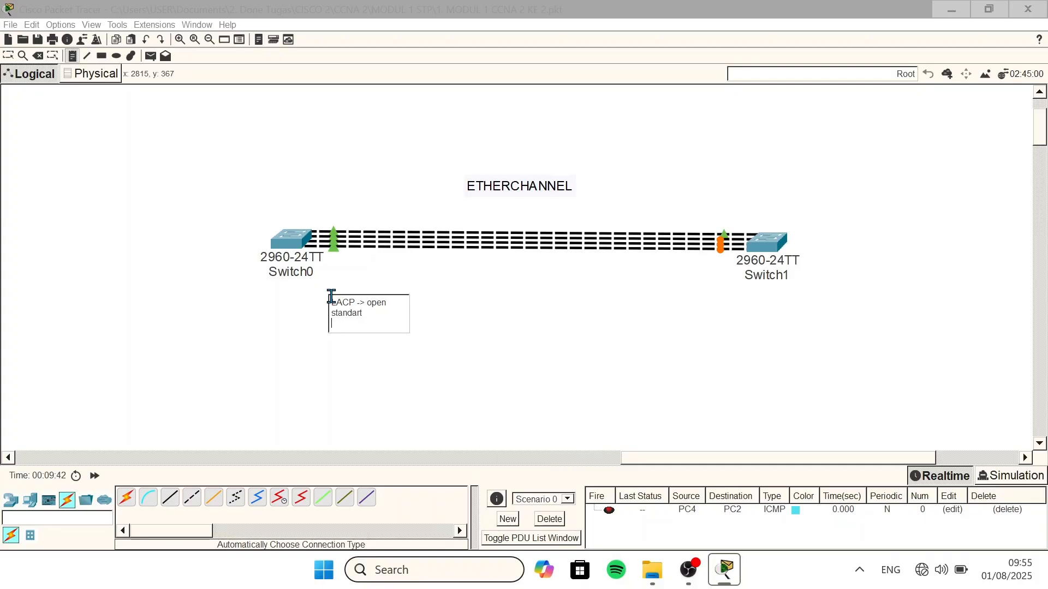
- Enter "PGAP -> cicso" as the second line of the note
key("Caps_Lock")
type("PGAP -")
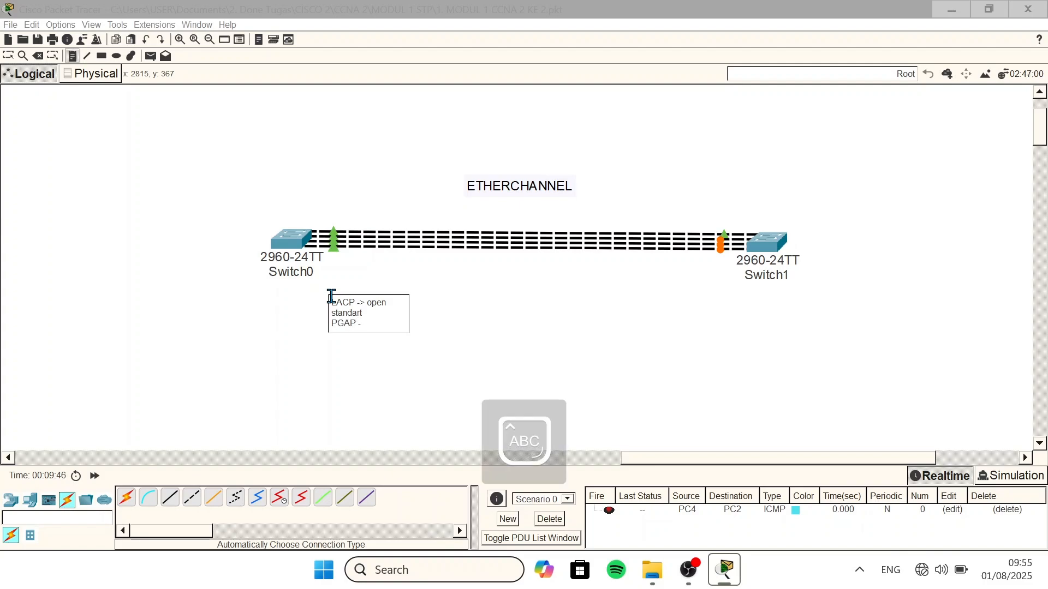
type(">")
key("Caps_Lock")
type("cicso")
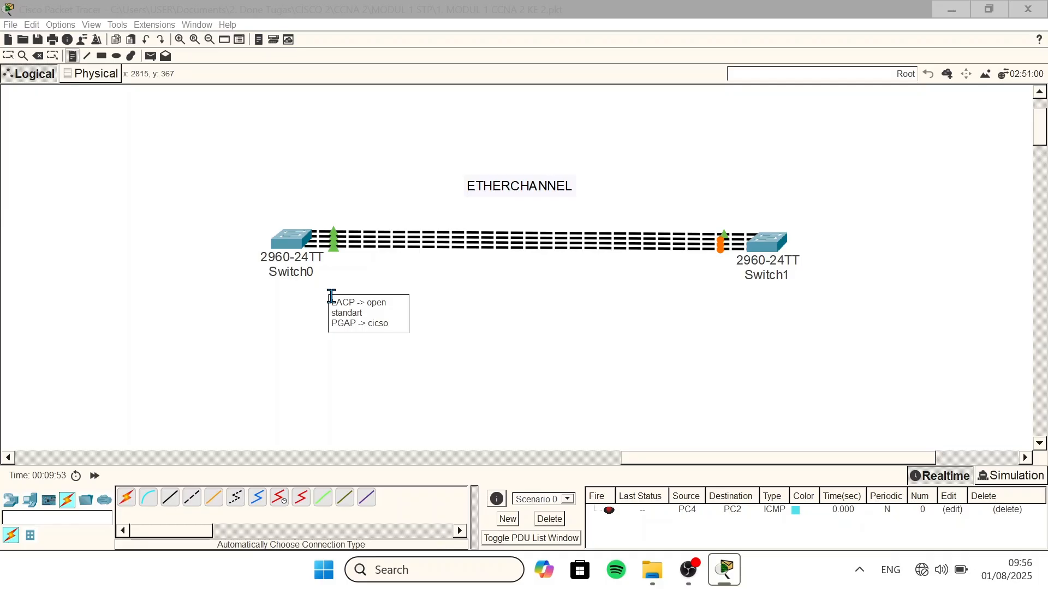
- Add "layer 3" as the last line of the note, finish it and return to the selection tool
key("Return")
key("Caps_Lock")
type("LAY")
key("BackSpace")
key("BackSpace")
key("Caps_Lock")
type("layer 3")
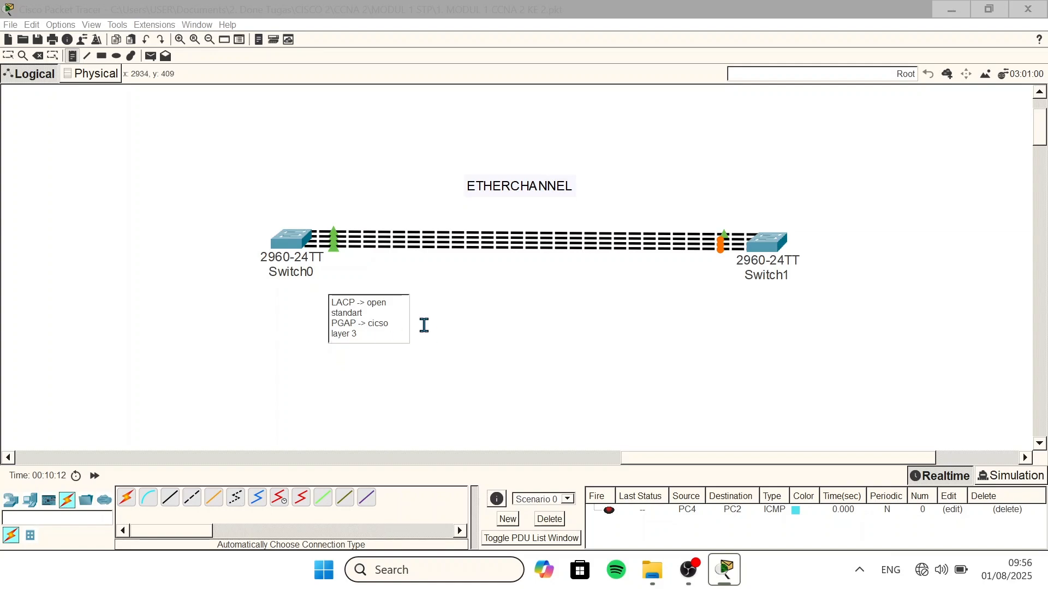
left_click(1, 62)
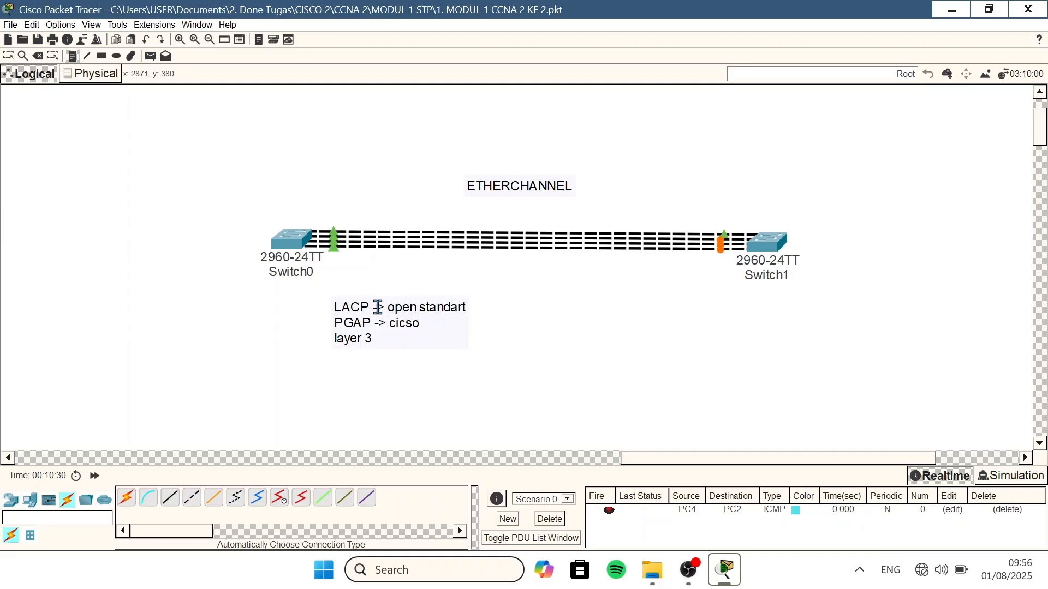
left_click(8, 56)
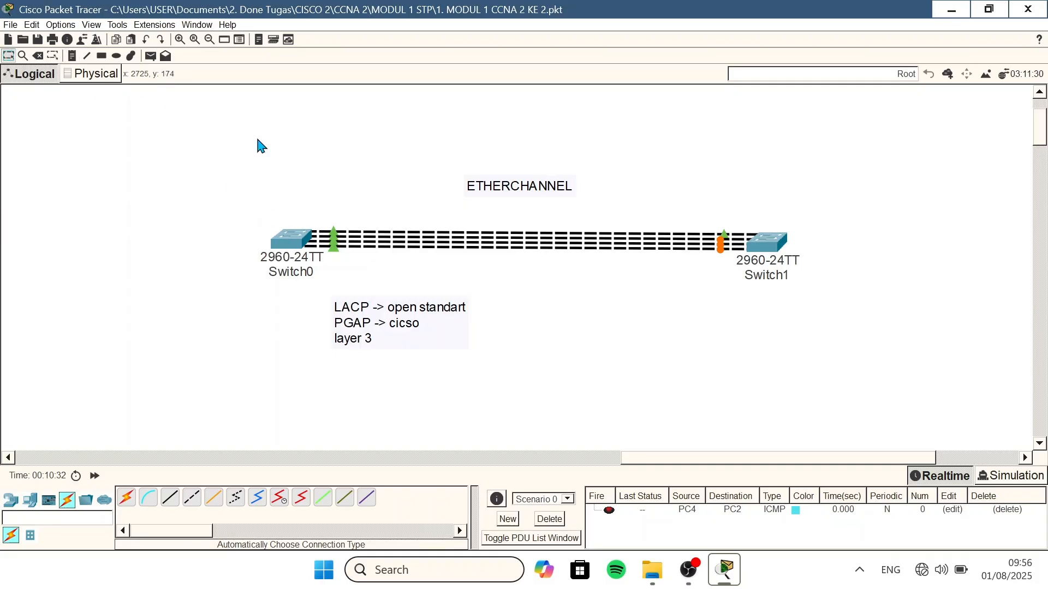
- Enter global configuration mode on Switch0's command line and begin an interface range command for the fa ports
left_click(289, 242)
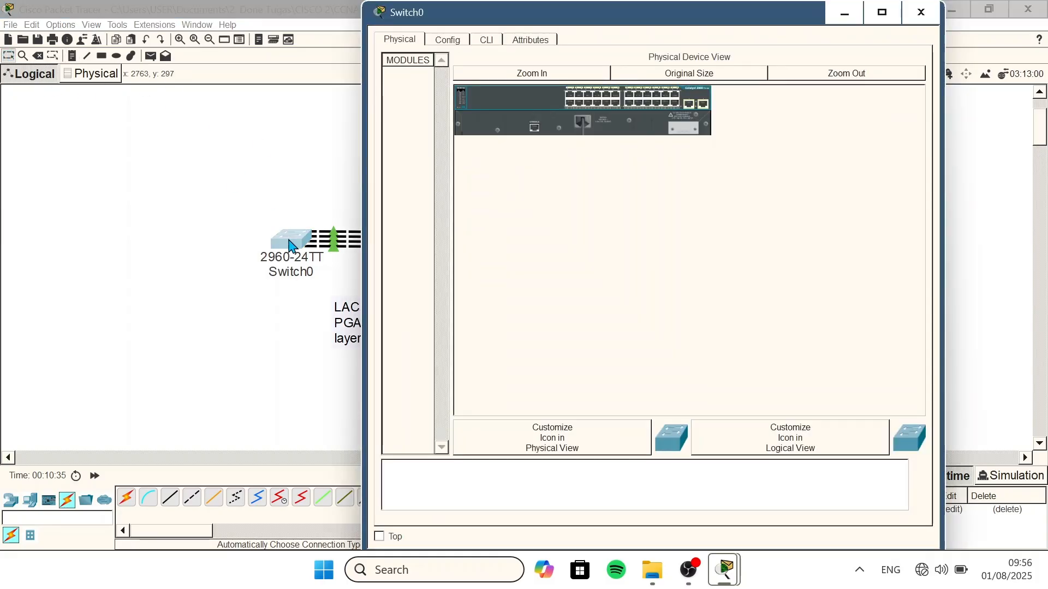
left_click(486, 40)
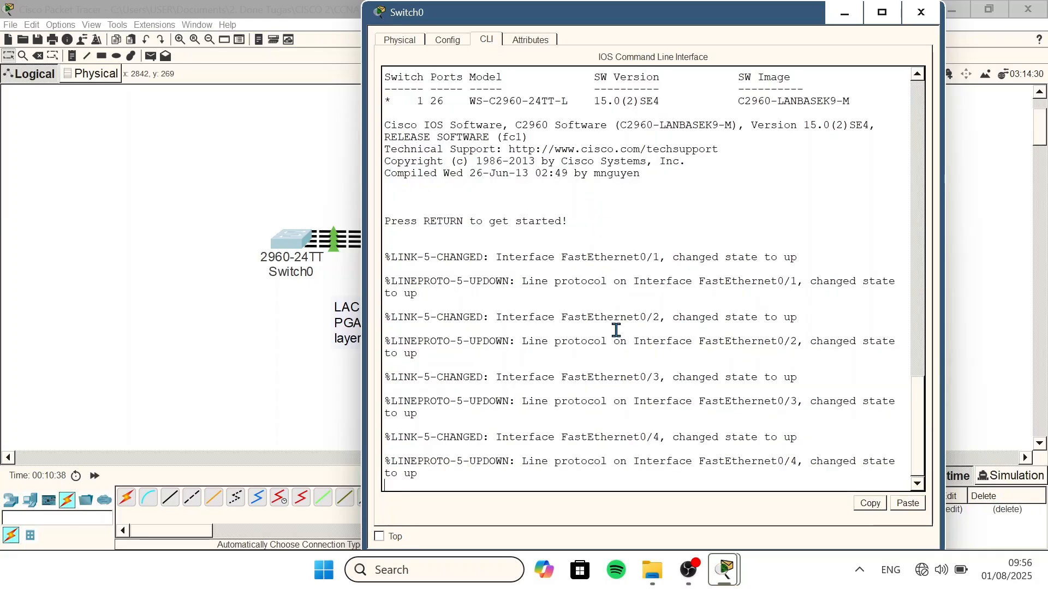
key("Return")
type("en")
key("Return")
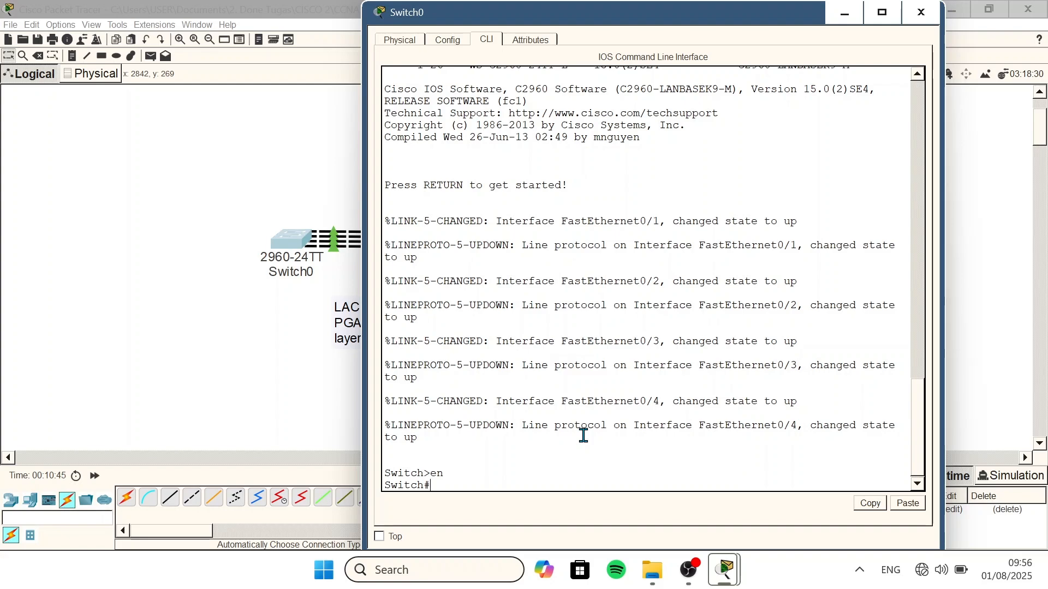
type("conf t")
key("Return")
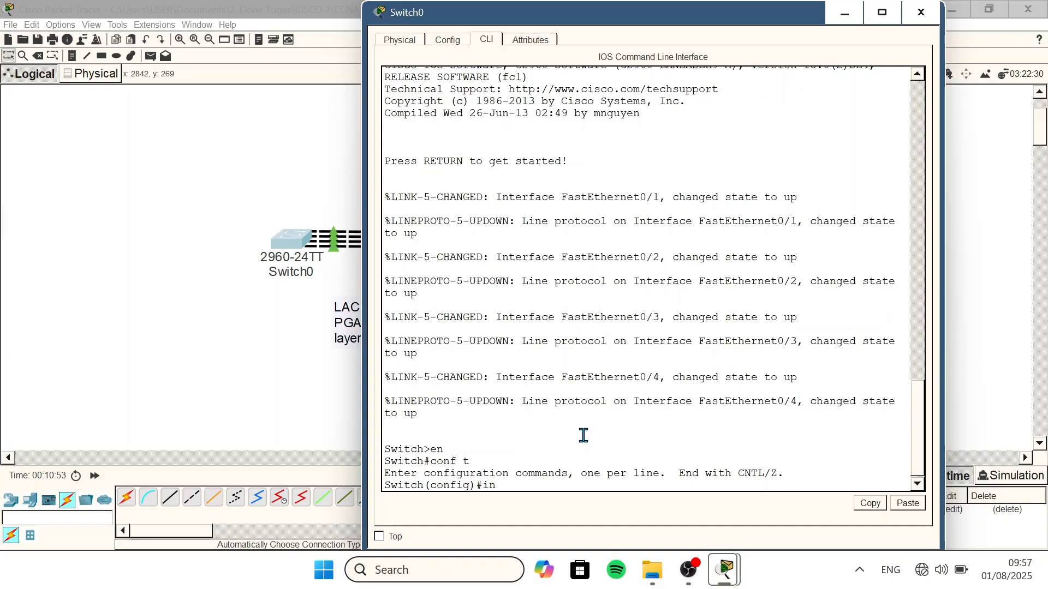
type("int range fa")
- Set the preferences to always show port labels in the logical workspace
left_click(61, 25)
mouse_move(92, 25)
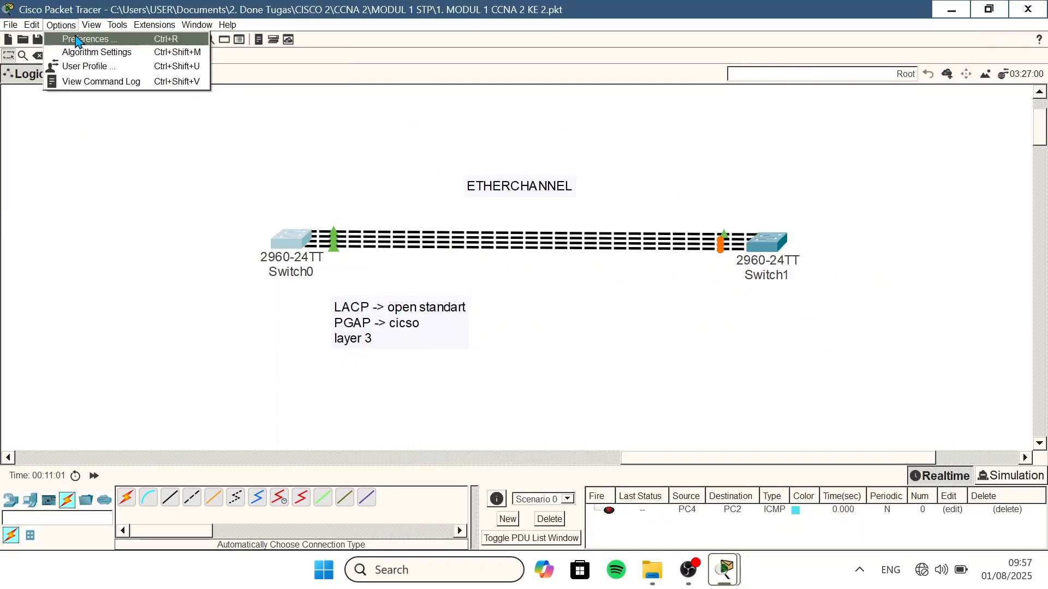
left_click(78, 37)
left_click(137, 139)
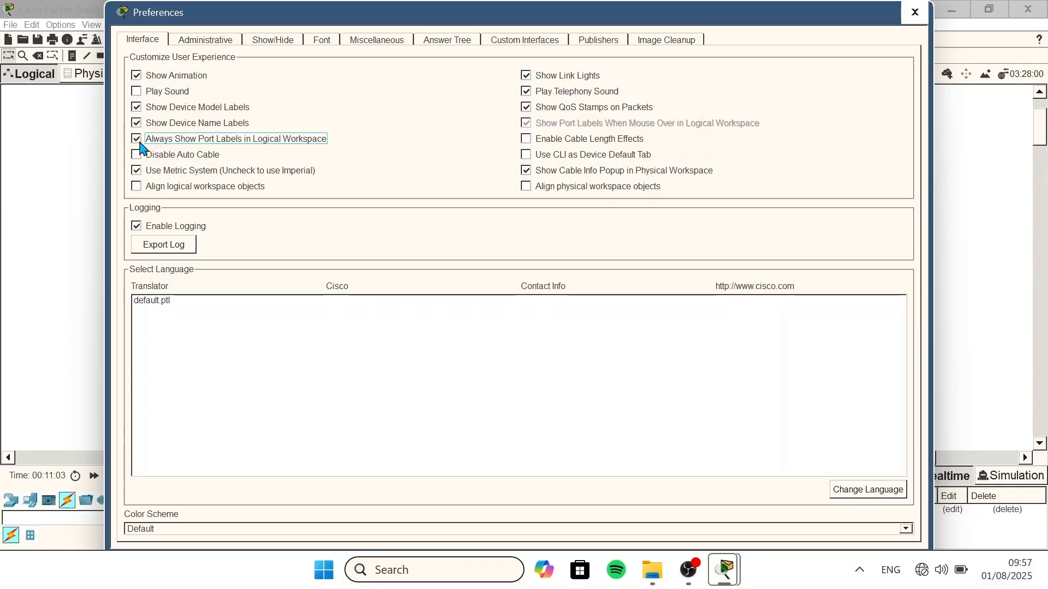
left_click(913, 12)
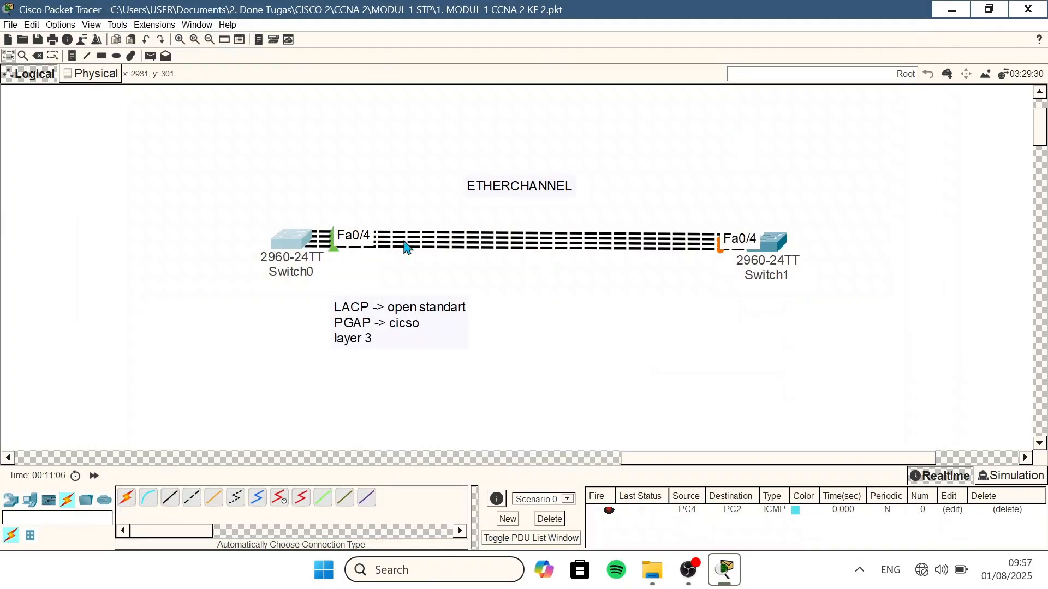
- Complete Switch0's interface range as fa0/1-4 and put those ports in trunk mode with sw m t
left_click(293, 243)
scroll(509, 469, "down", 1)
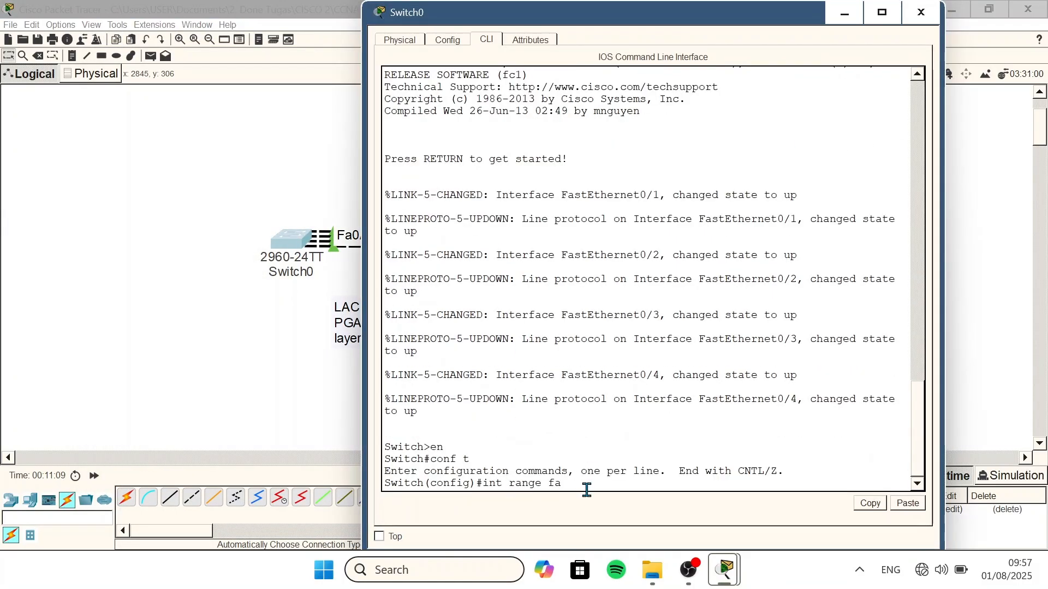
type("-4")
key("Return")
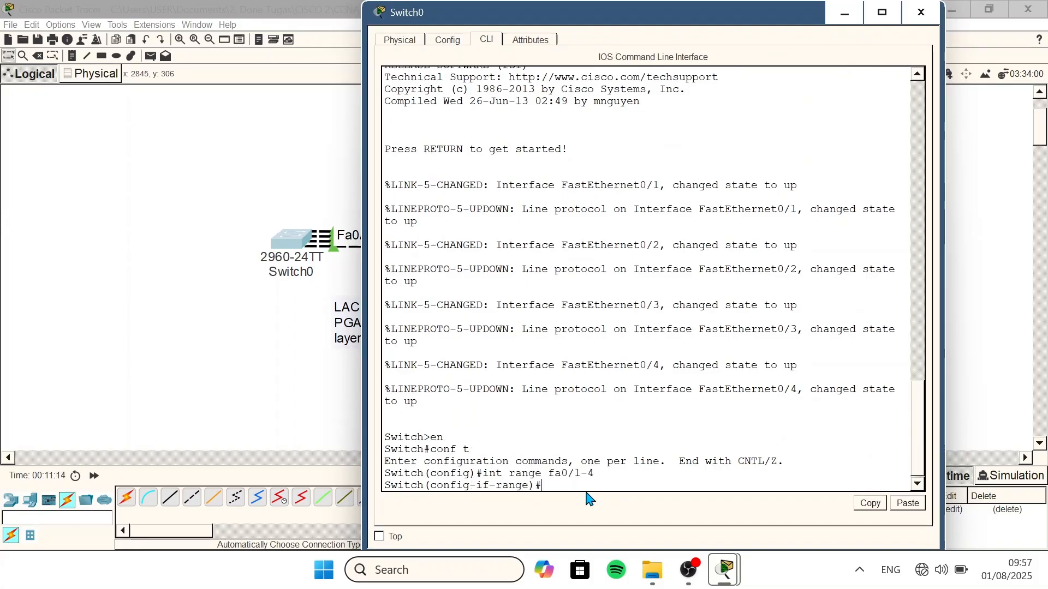
type("sw m t")
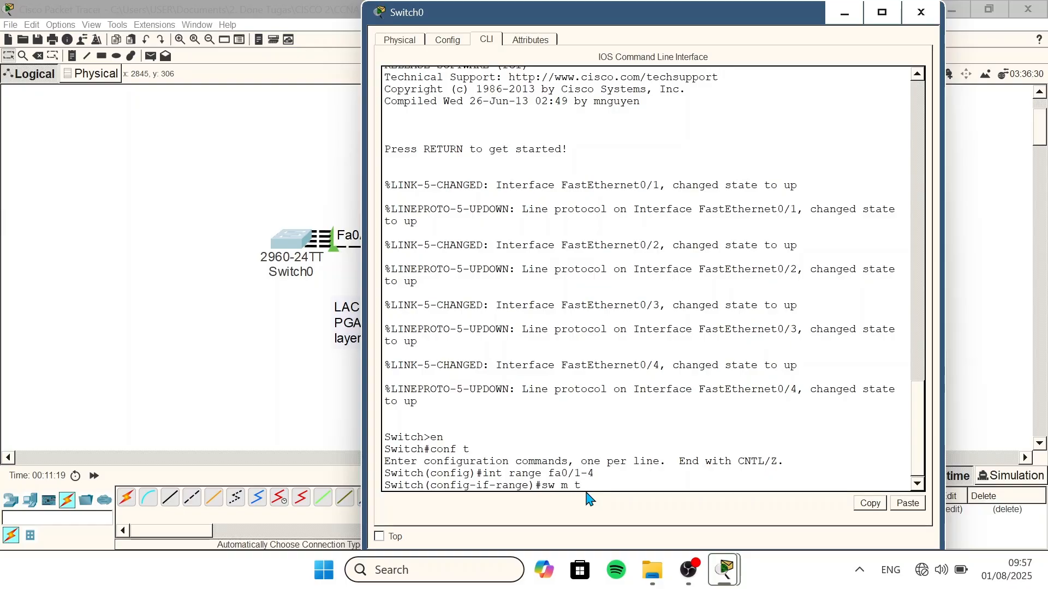
key("Return")
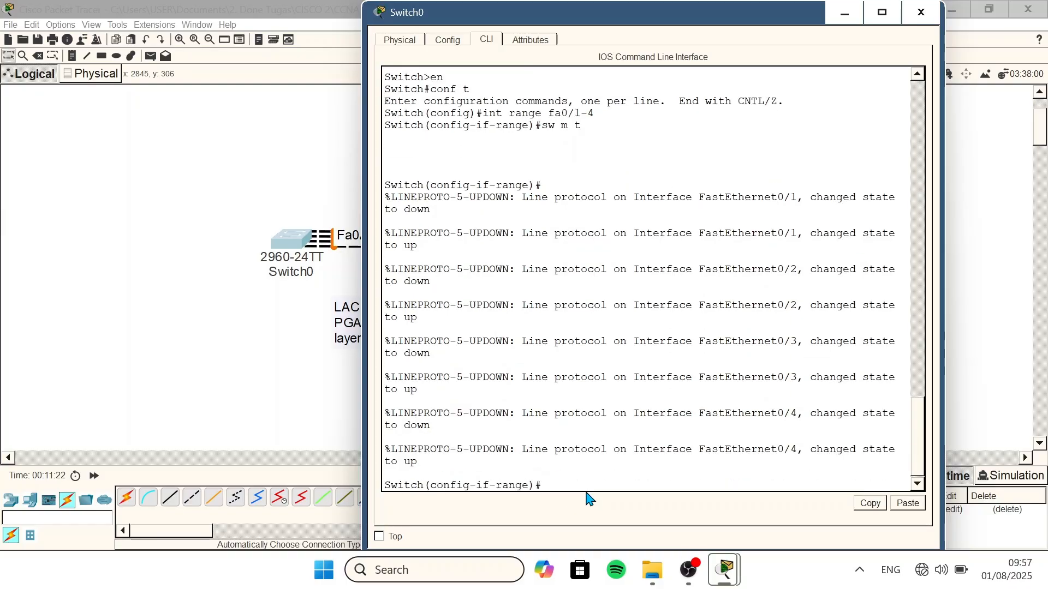
left_click(251, 392)
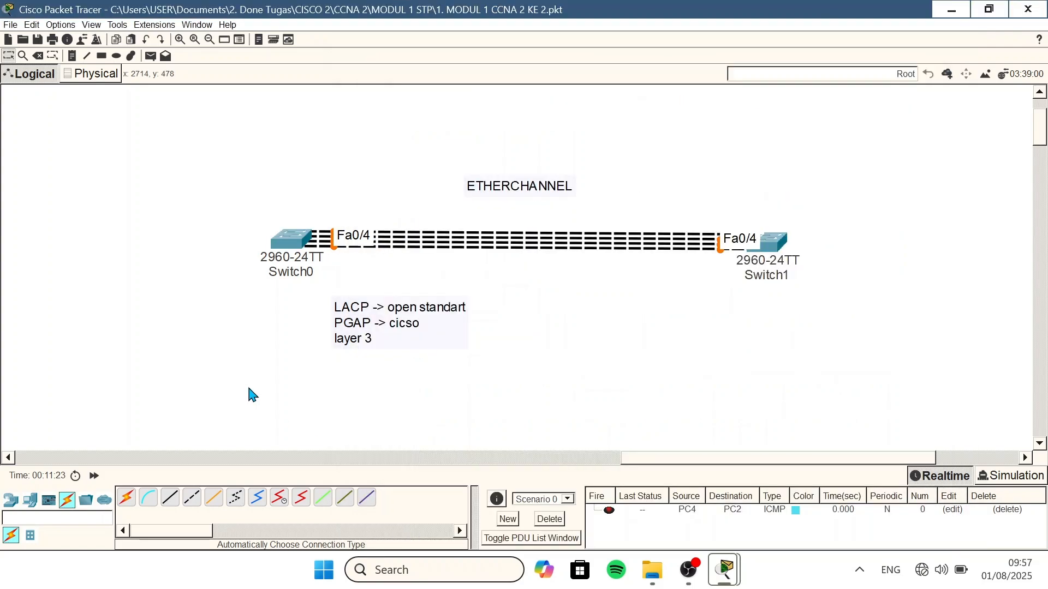
- Open Switch1's command line and enter global configuration mode with en and conf t
double_click(756, 245)
left_click(486, 39)
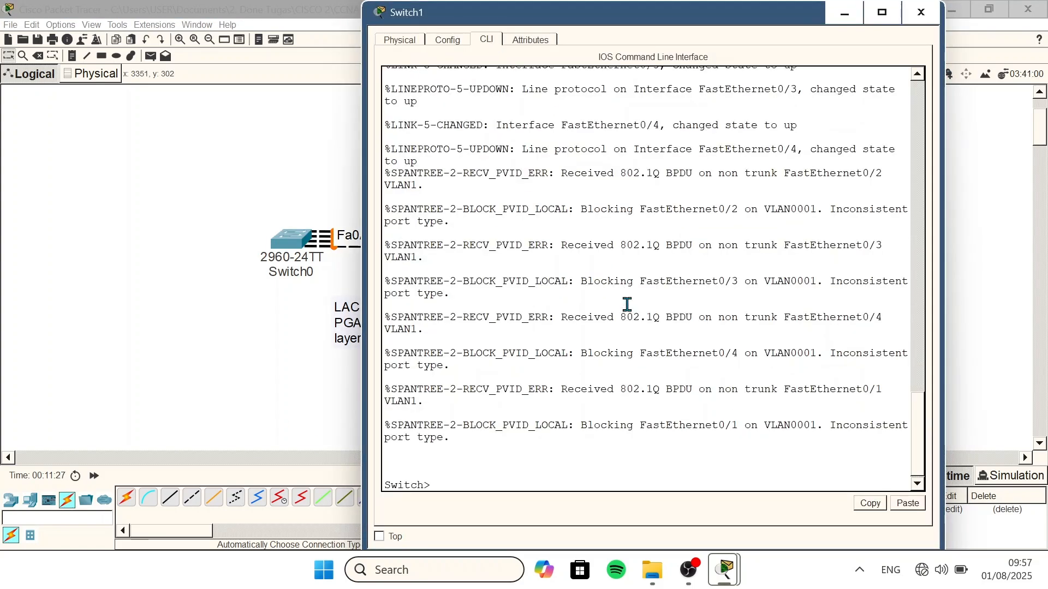
type("en")
key("Return")
type("conf t")
key("Return")
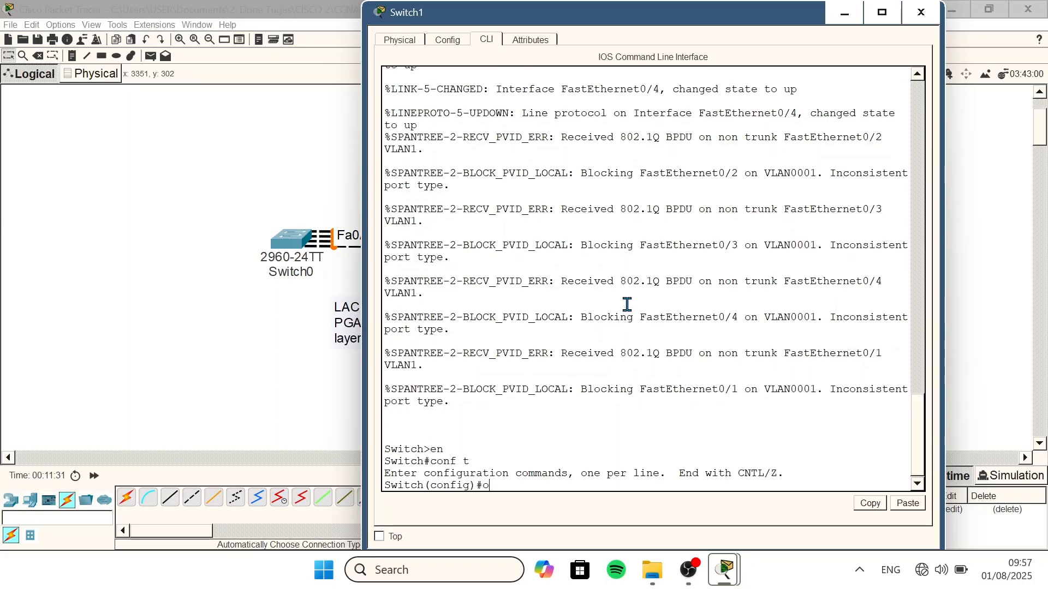
- Select the interface range fa0/1-4 on Switch1, correcting the doubled slash in the command
type("int fa0/")
key("BackSpace")
key("BackSpace")
key("BackSpace")
key("BackSpace")
type("range")
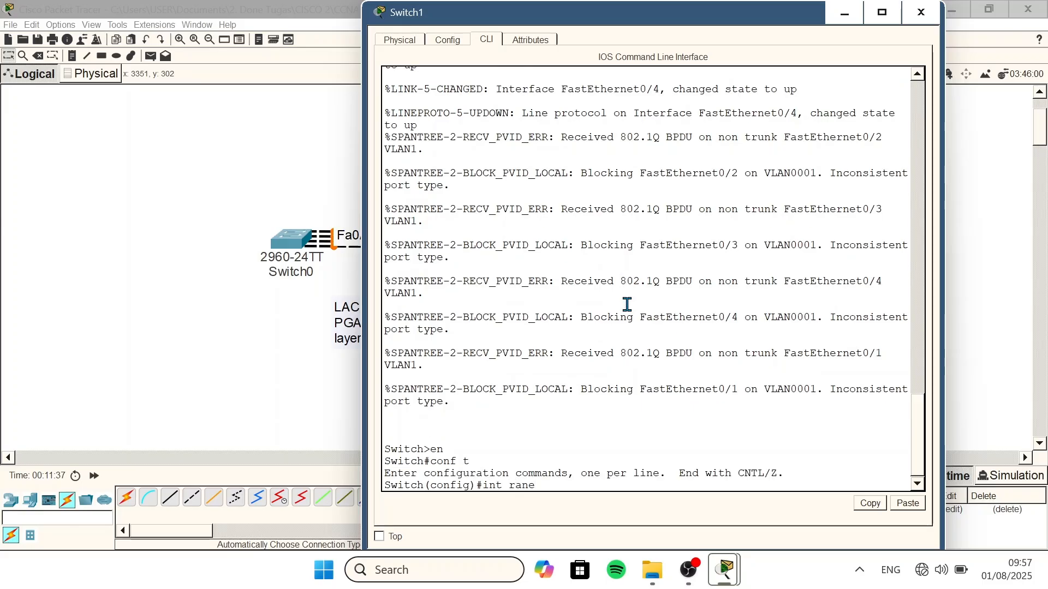
key("BackSpace")
type("ge ")
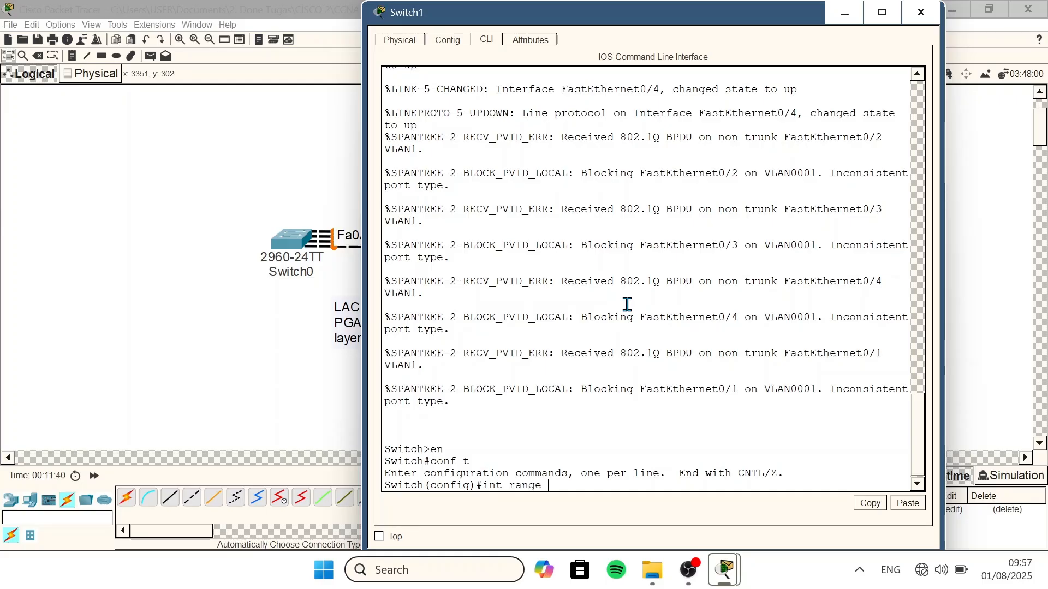
type("fa0//1-4")
key("Return")
key("Up")
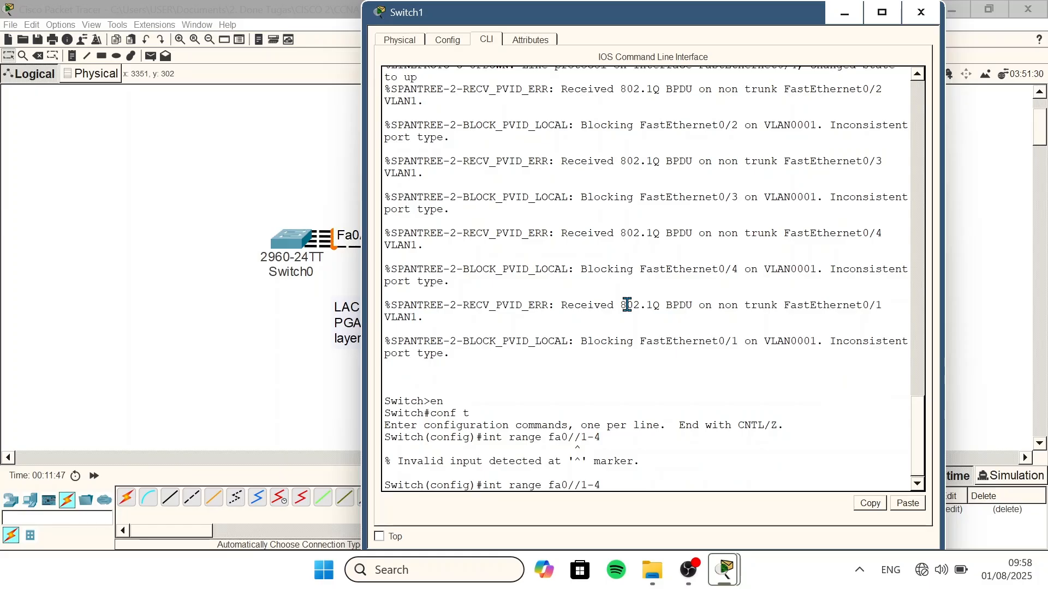
key("Left")
key("Left")
key("Left")
key("BackSpace")
key("Return")
- Put Switch1's selected ports in trunk mode with sw m t and fast-forward the network time
type("sw m t")
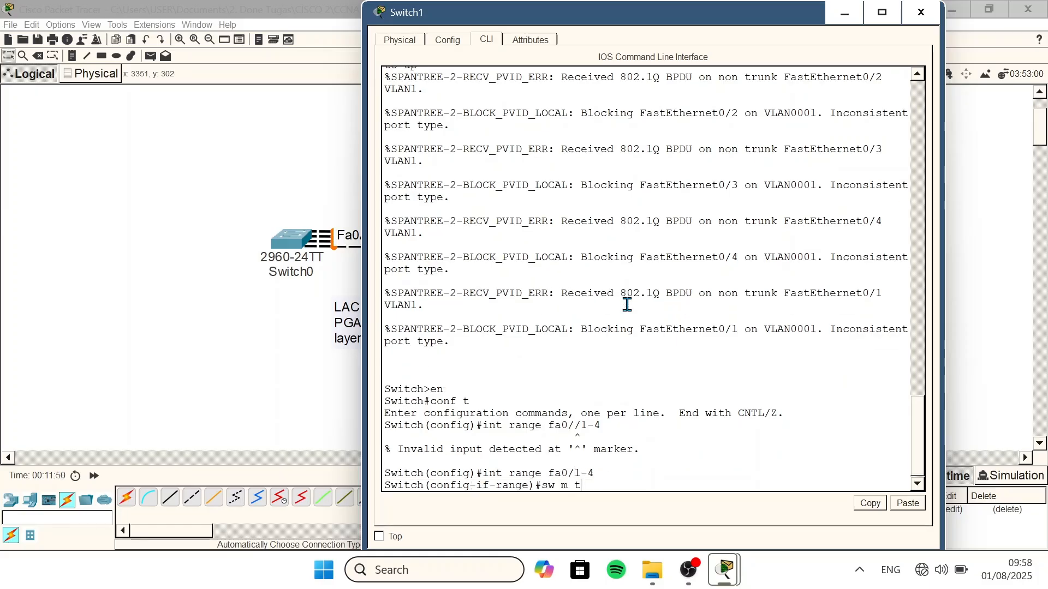
key("Return")
left_click(156, 169)
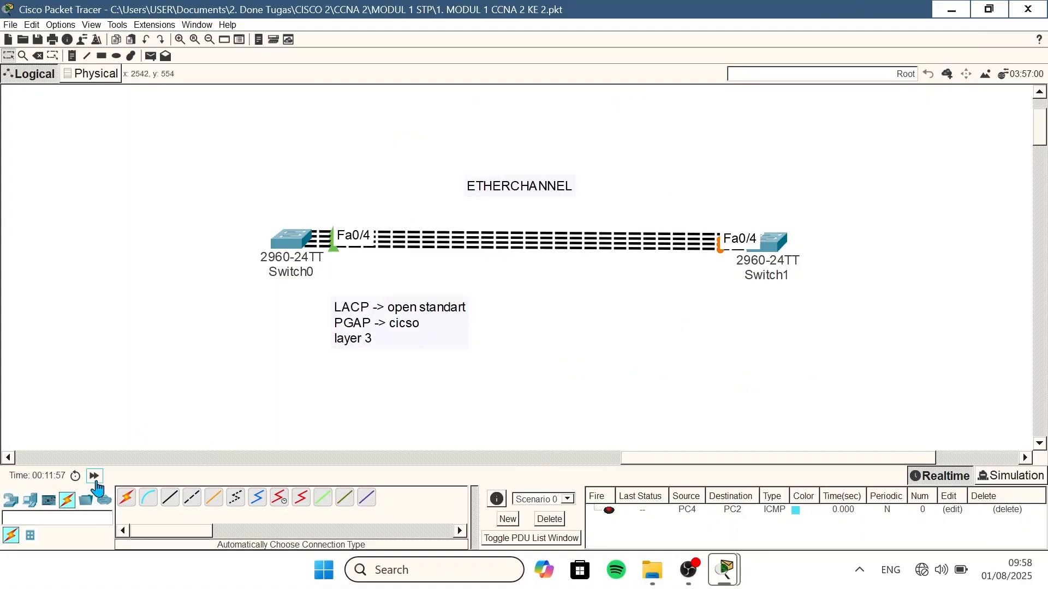
left_click(95, 478)
double_click(96, 481)
- Begin the command channel-g 1 mode for Switch0's interface range, listing the available group numbers and modes through the command help
left_click(291, 240)
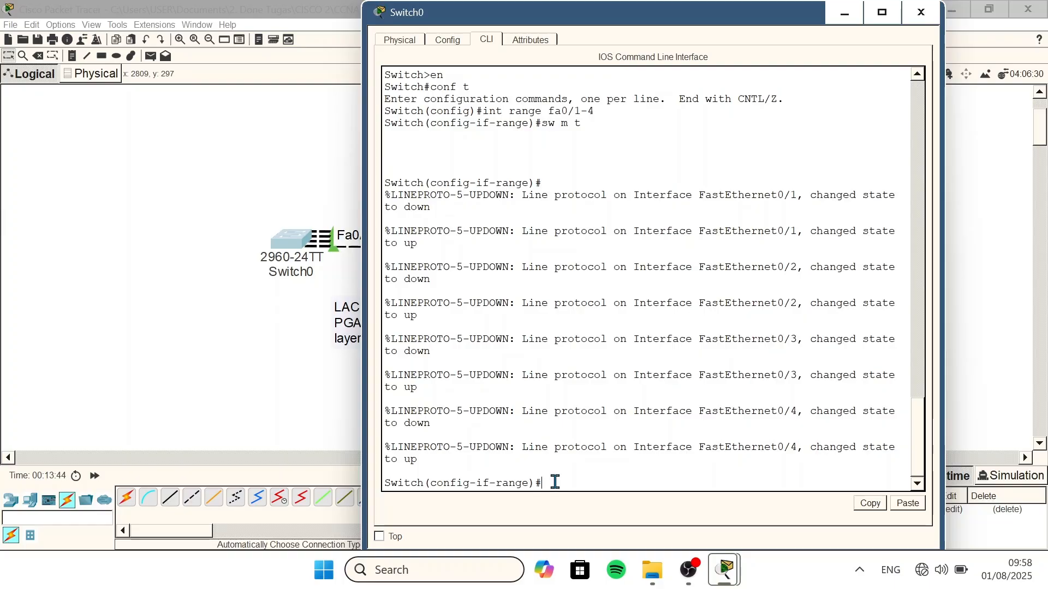
type("channel")
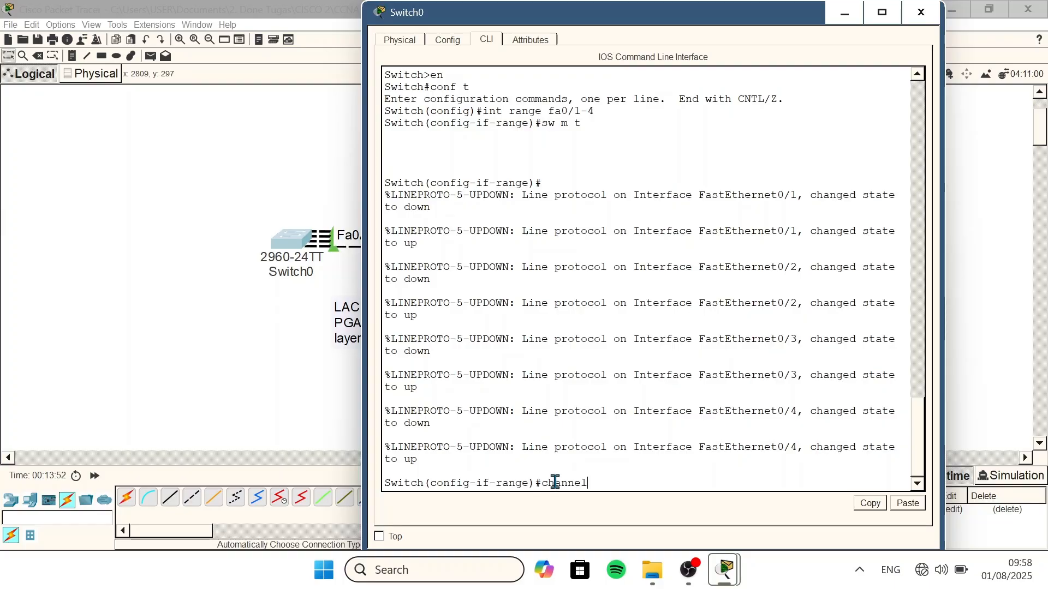
type("1")
type("g ?")
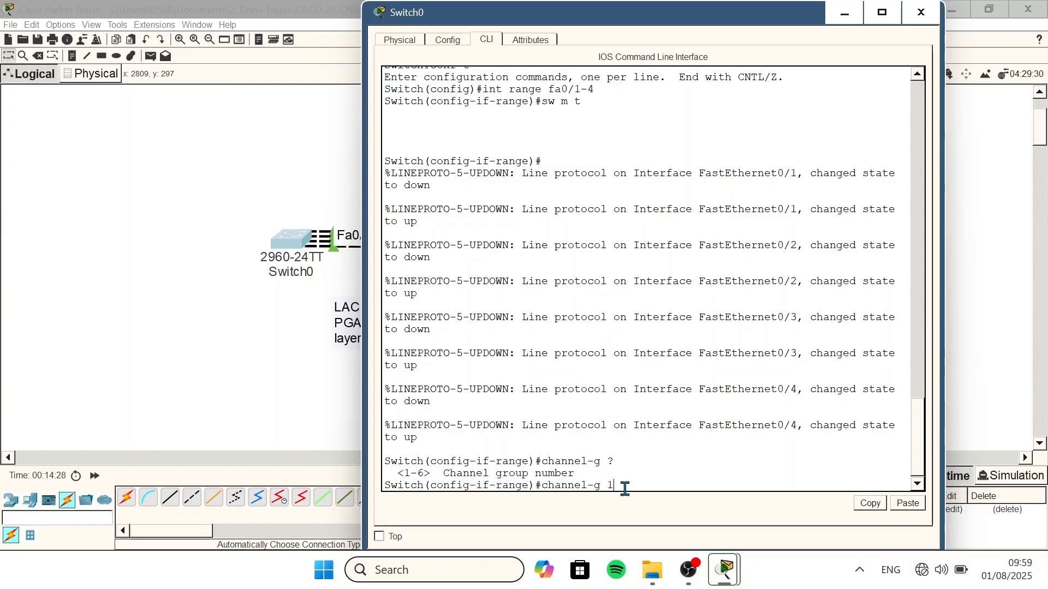
type("mode ?")
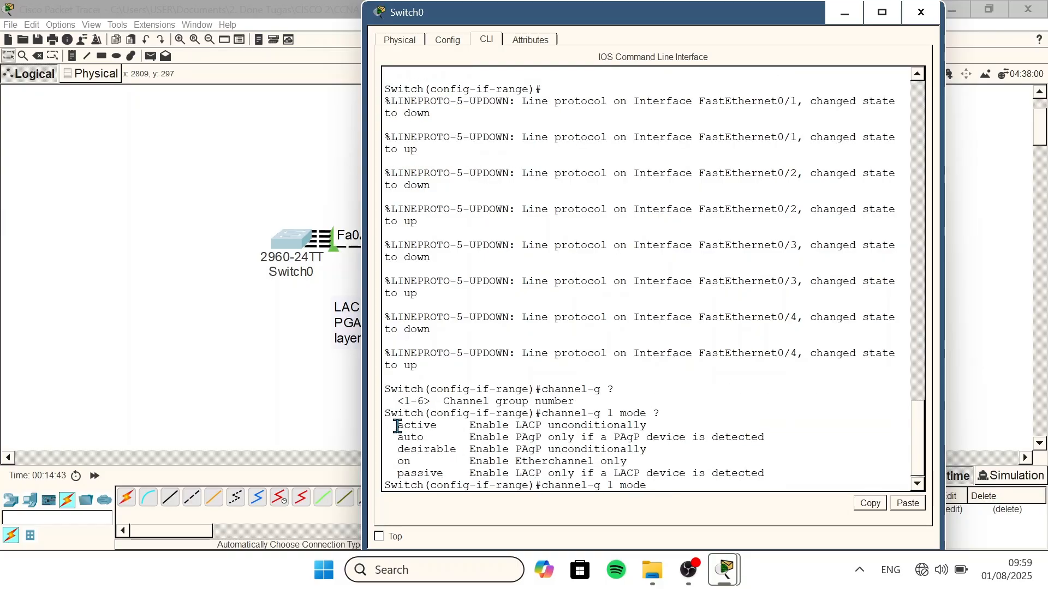
- Examine the listed channel-group modes active, auto, desirable, on and passive and the protocol each one enables
left_click_drag(398, 426, 431, 437)
left_click(525, 422)
left_click_drag(516, 437, 548, 437)
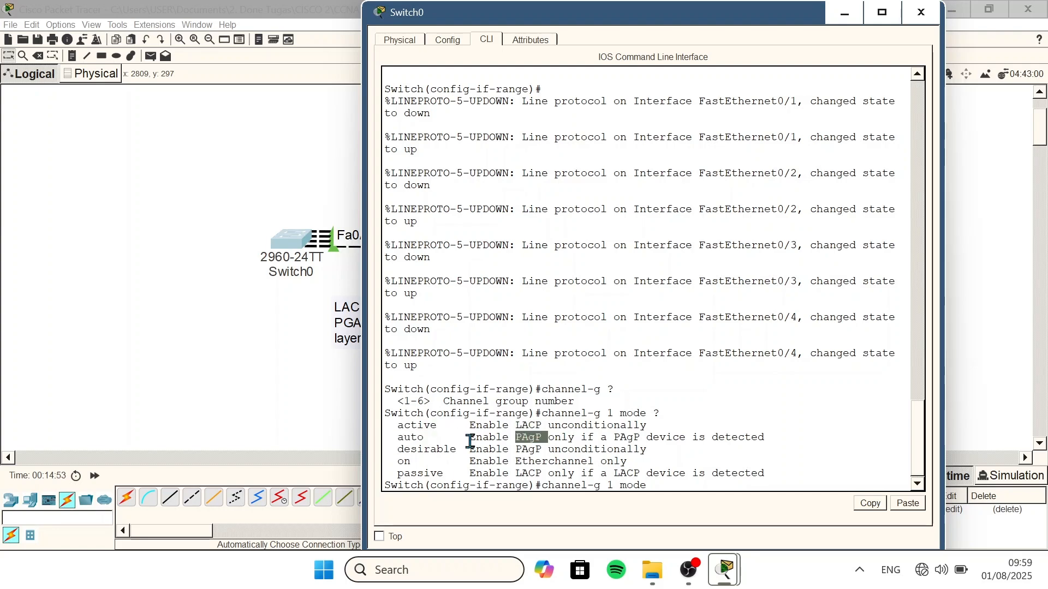
left_click_drag(399, 449, 427, 461)
left_click_drag(516, 461, 627, 461)
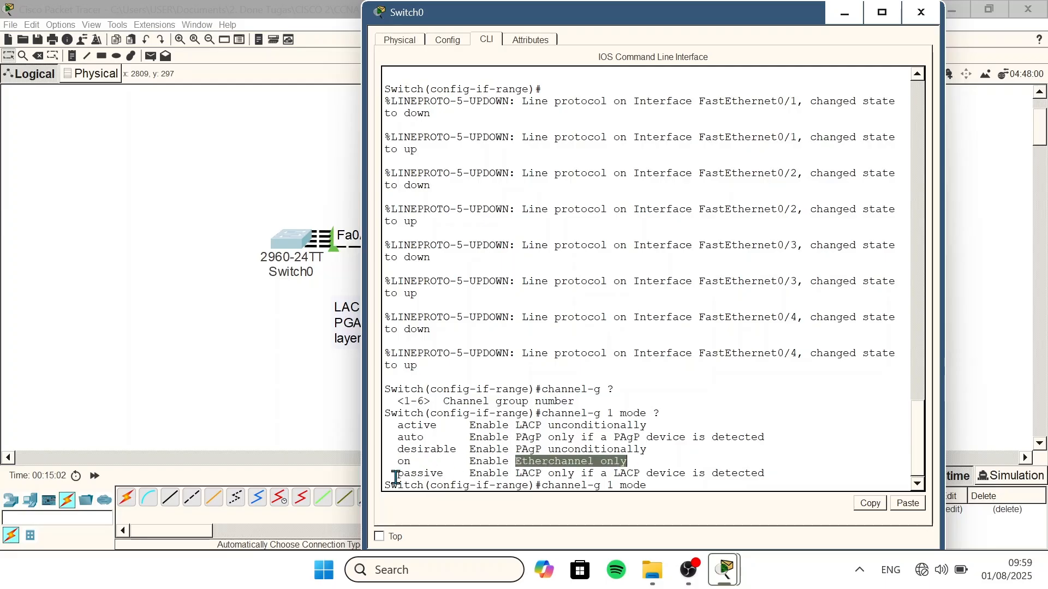
left_click_drag(397, 473, 444, 473)
left_click_drag(518, 473, 763, 472)
left_click(764, 471)
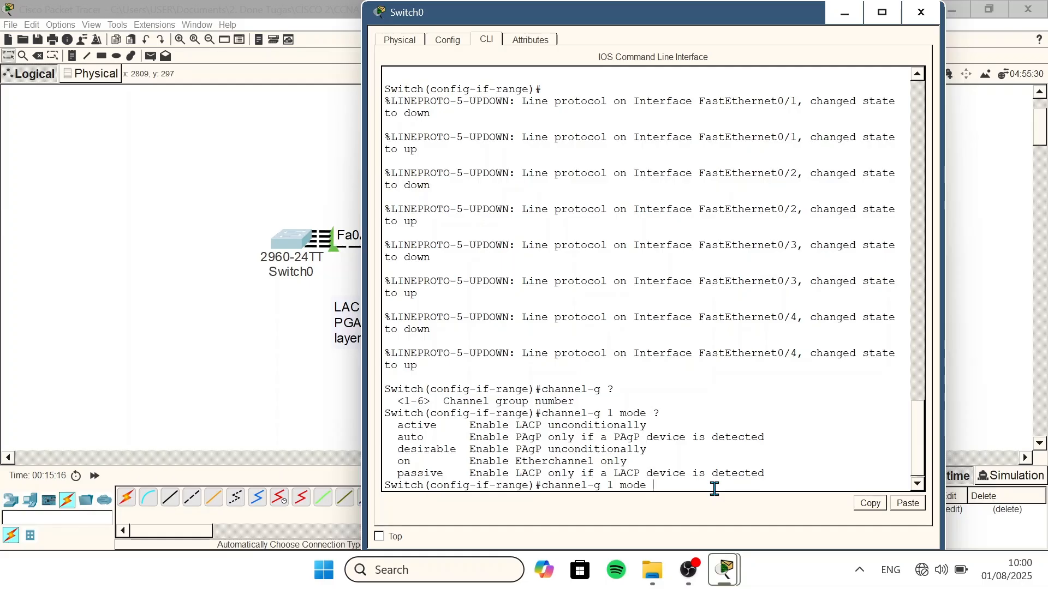
- Assign Switch0's selected interface range to channel group 1 in active mode
type("active")
key("Return")
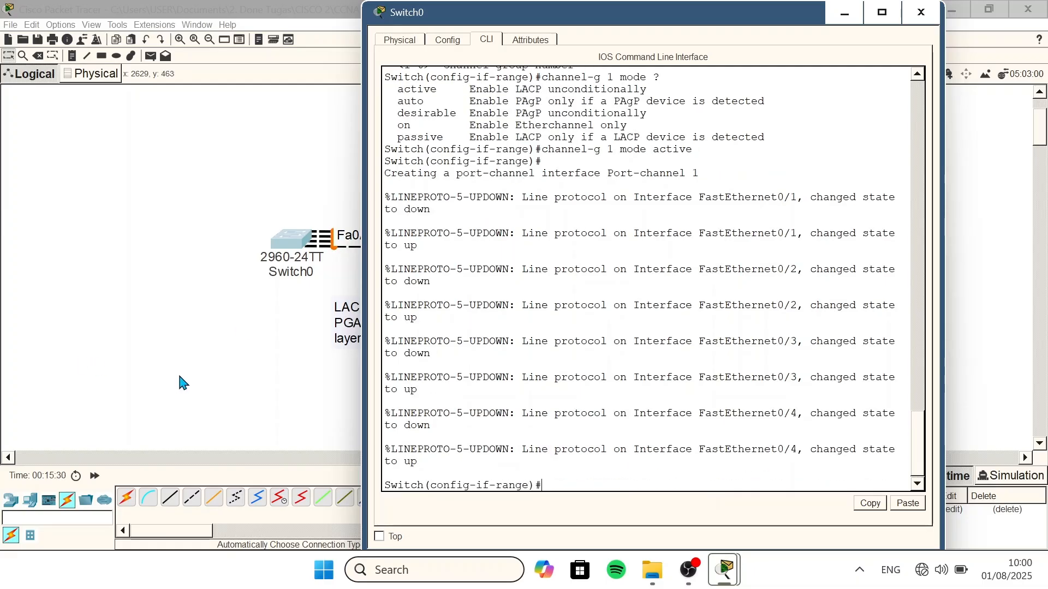
left_click_drag(179, 375, 751, 315)
- Assign Switch1's selected ports to channel group 1 with channel-g 1 mode passive and fast-forward the network time
left_click(772, 240)
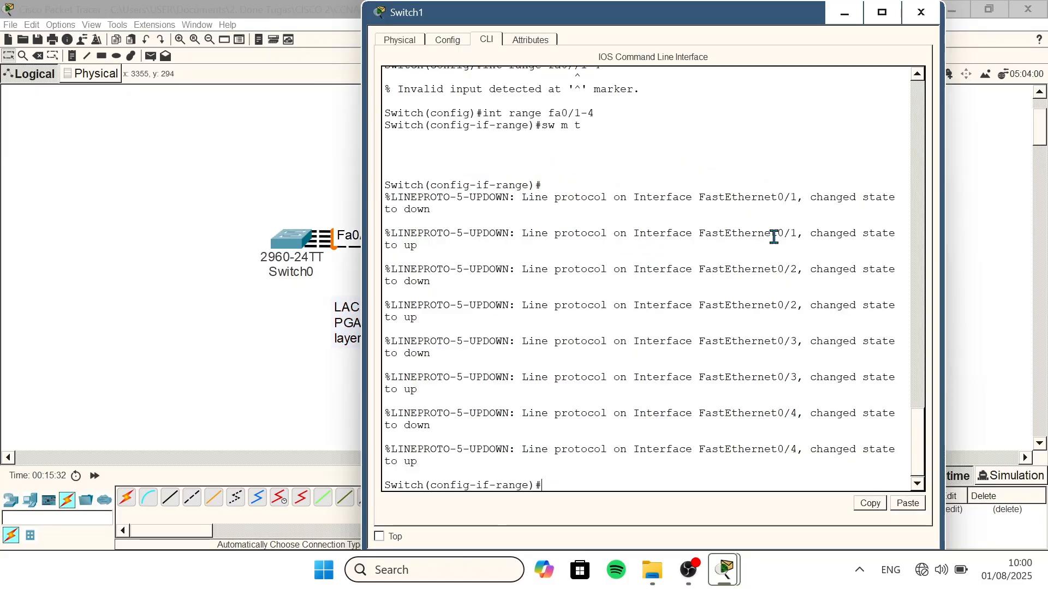
type("channel-g")
key("Return")
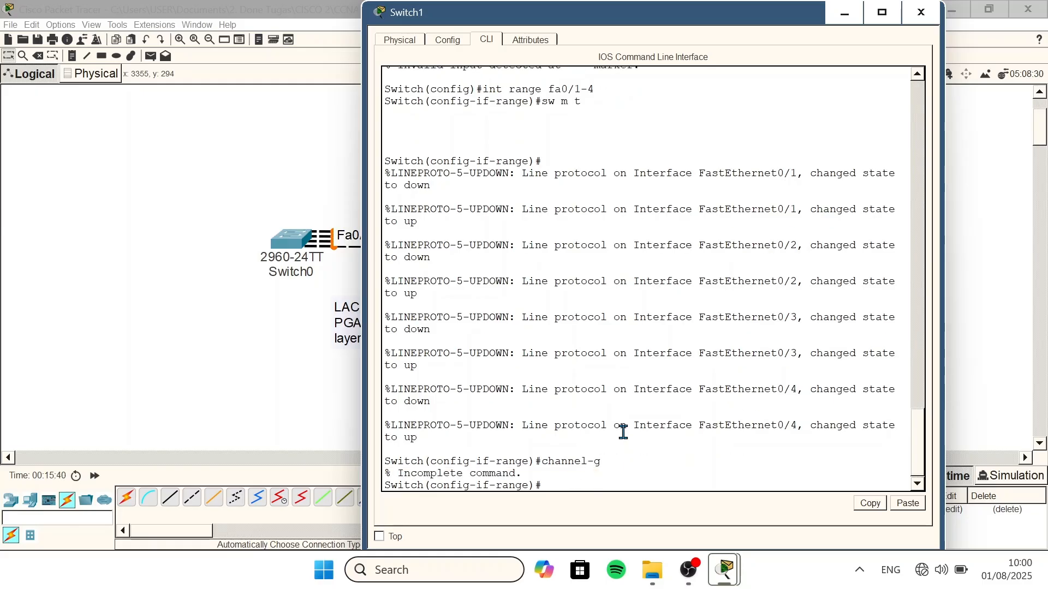
key("Up")
type("1")
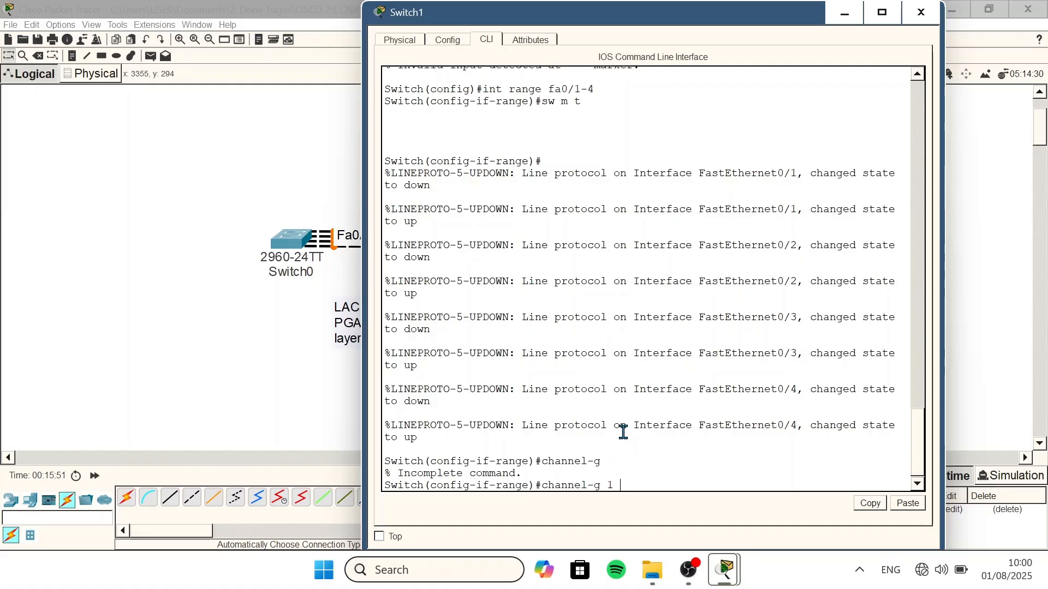
type("mode")
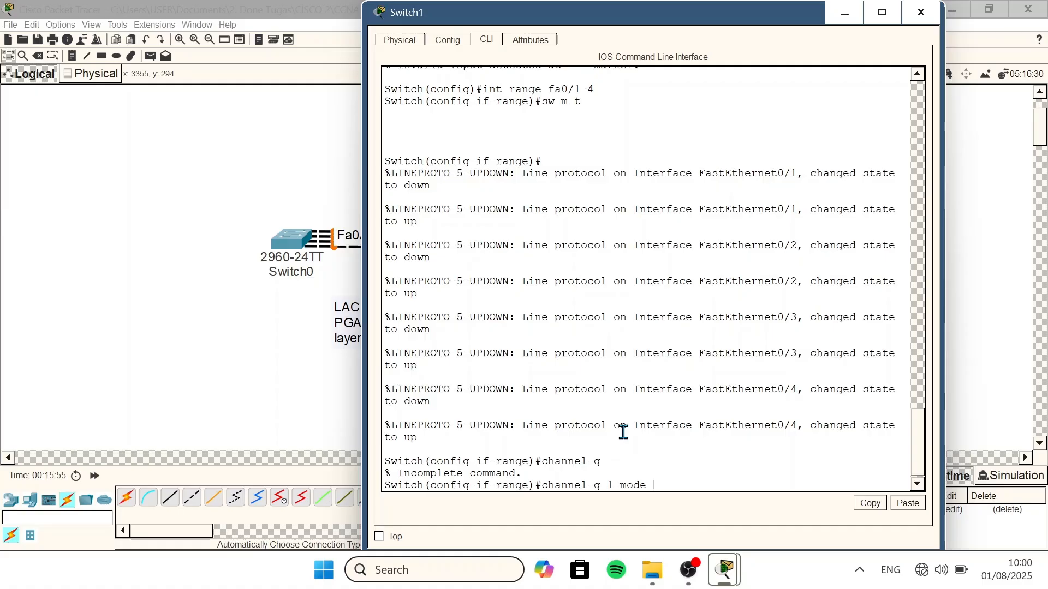
type(" passive")
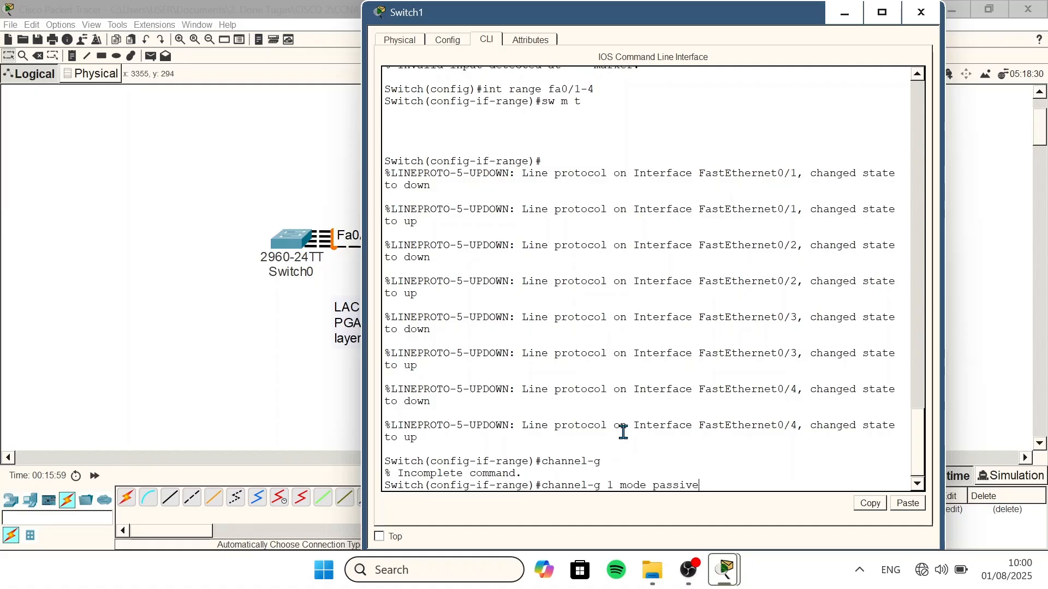
key("Return")
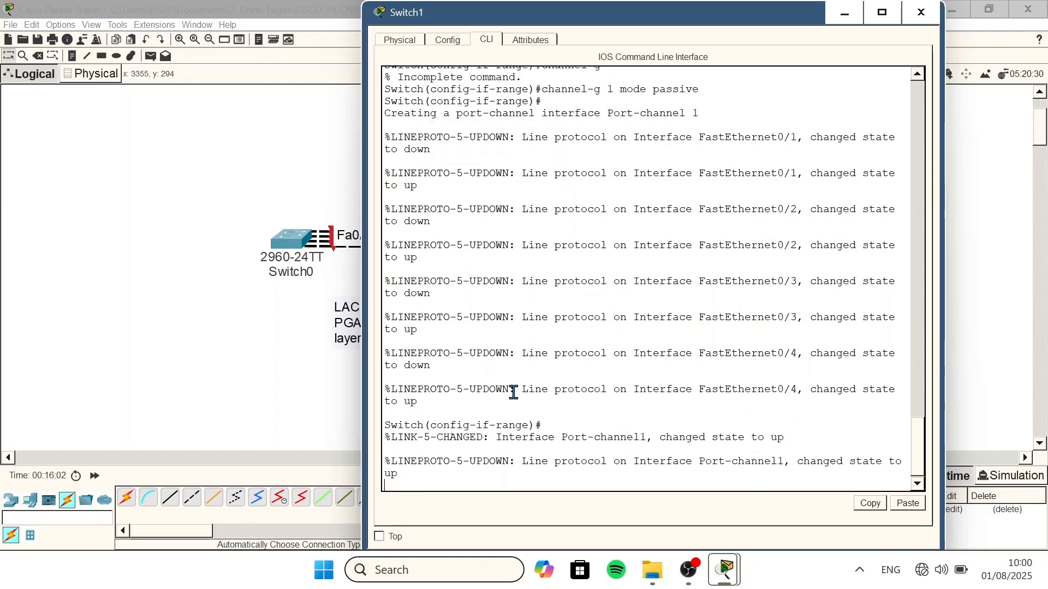
left_click(304, 431)
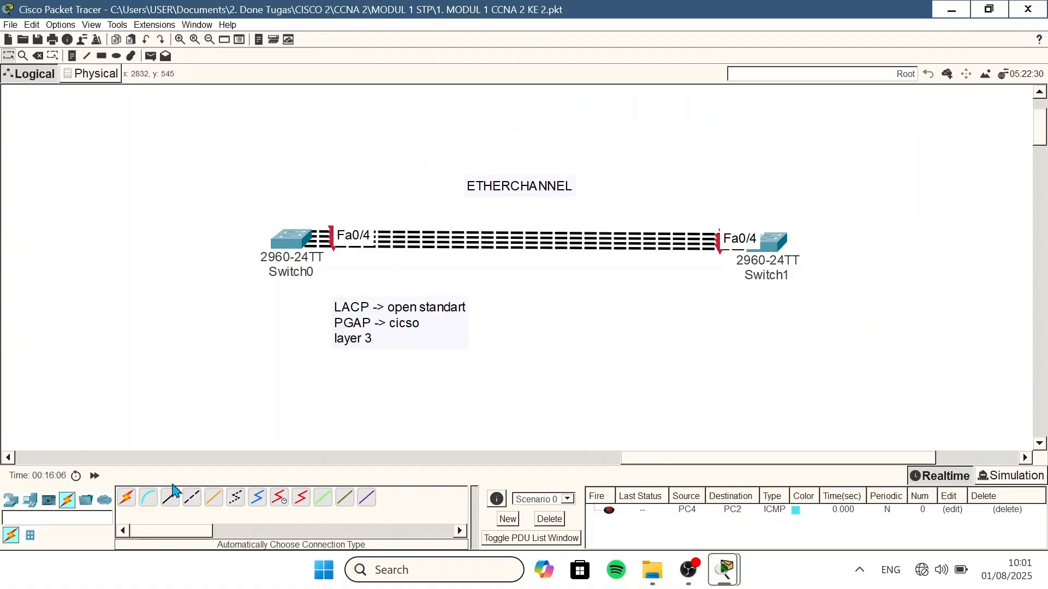
left_click(94, 477)
- Place a 3560-24PS multilayer switch in the workspace to the right of Switch1
left_click(11, 500)
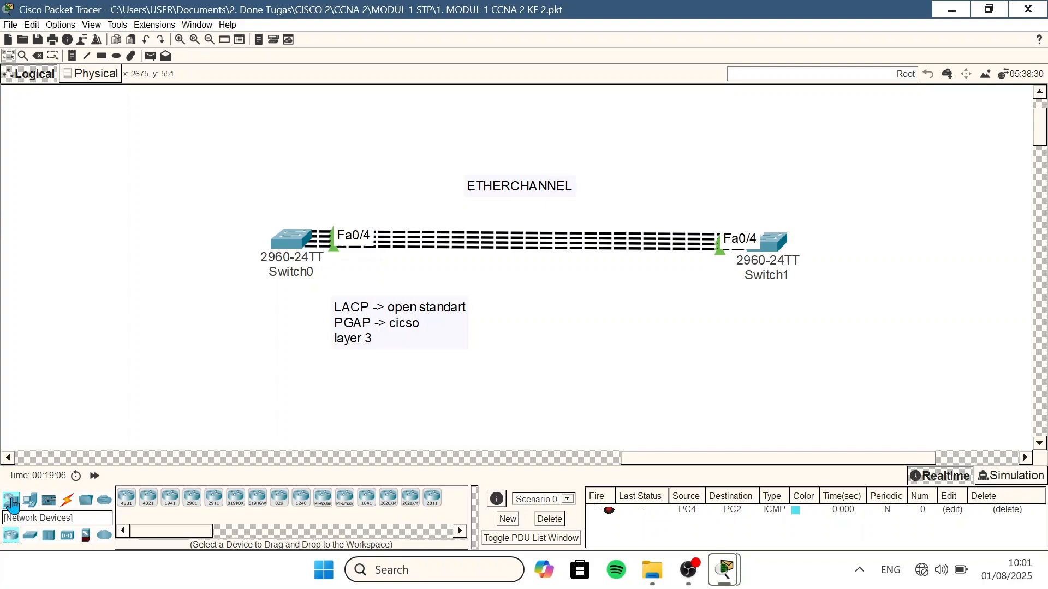
left_click(30, 534)
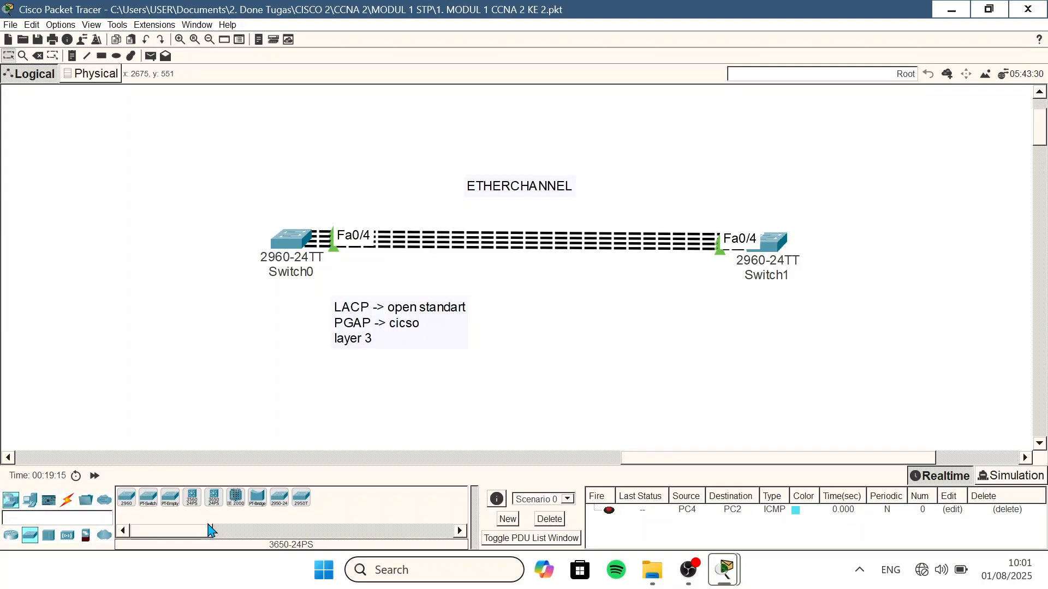
left_click(192, 498)
left_click(974, 229)
scroll(974, 241, "right", 2)
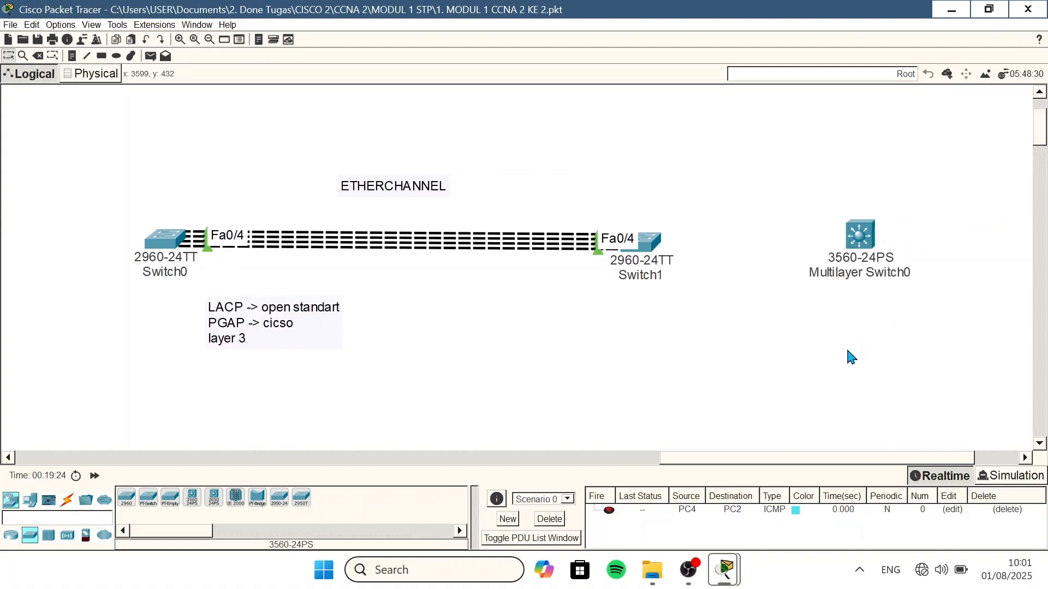
- Connect Switch1 to the 3560-24PS multilayer switch with three parallel links using the automatic connection type
left_click(67, 499)
left_click(126, 497)
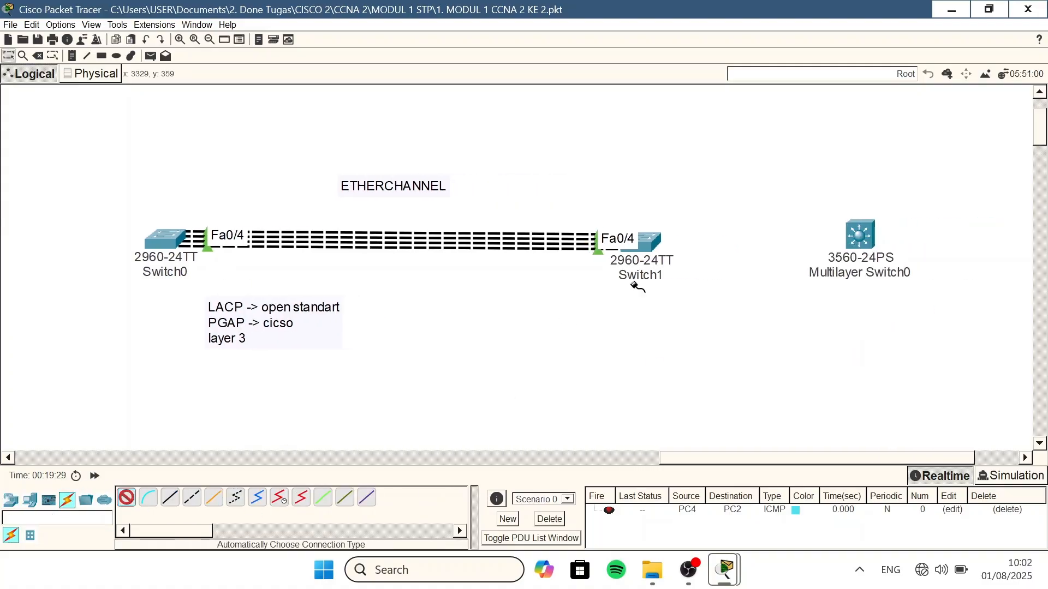
left_click(645, 241)
left_click(860, 235)
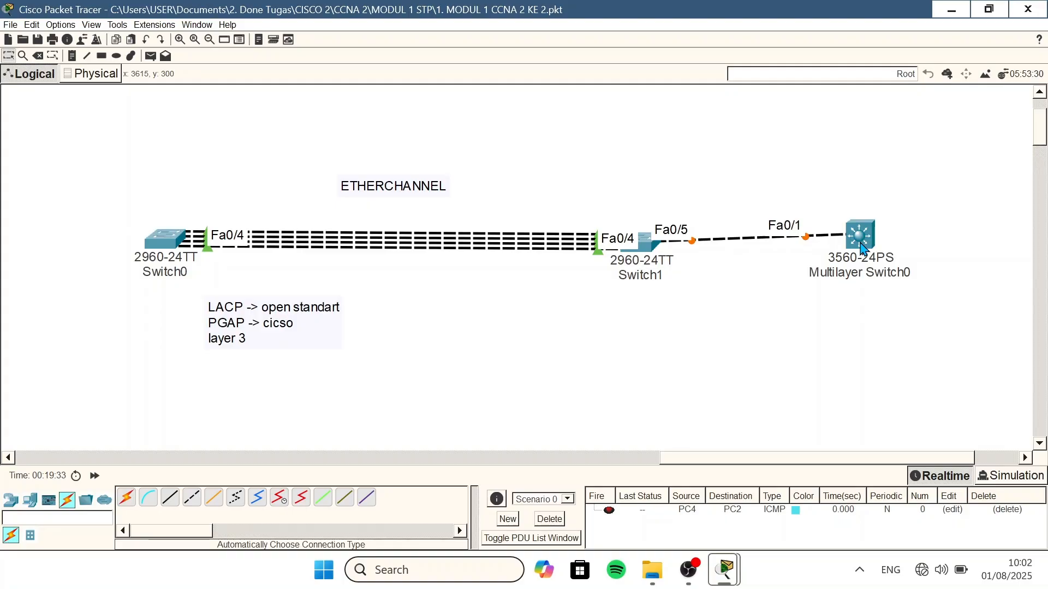
left_click(126, 498)
left_click(646, 243)
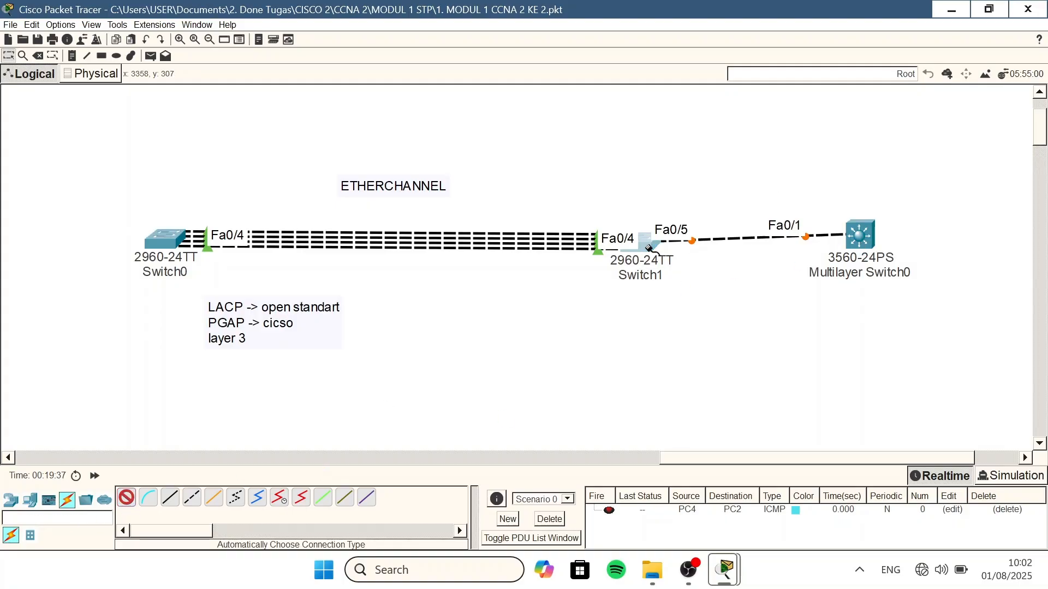
left_click(860, 235)
left_click(126, 497)
left_click(645, 242)
left_click(859, 235)
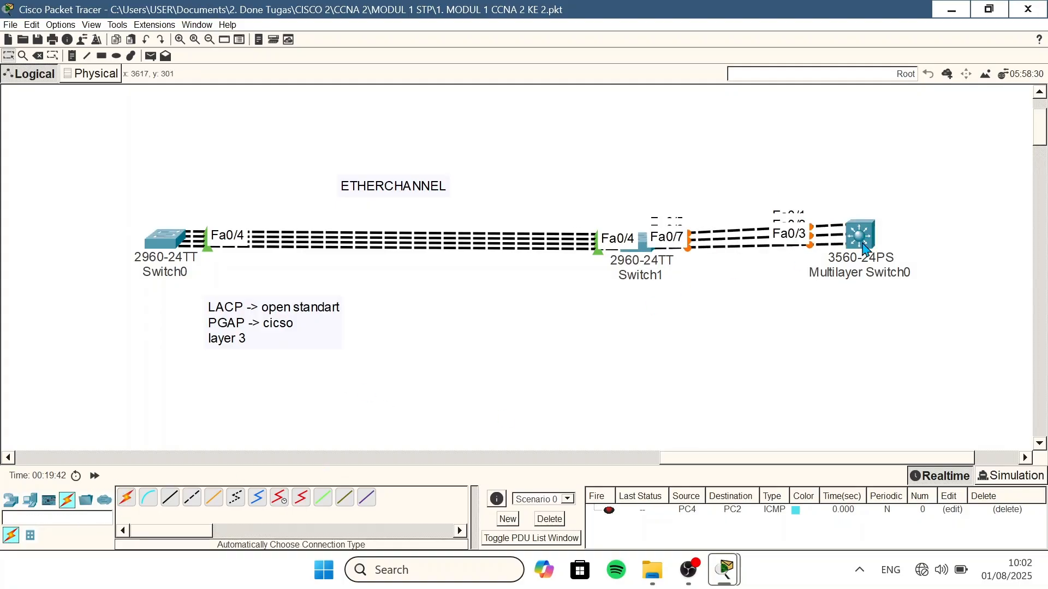
- Leave the current interface range in Switch1's CLI and select the interface range fa0/5-7
left_click(643, 243)
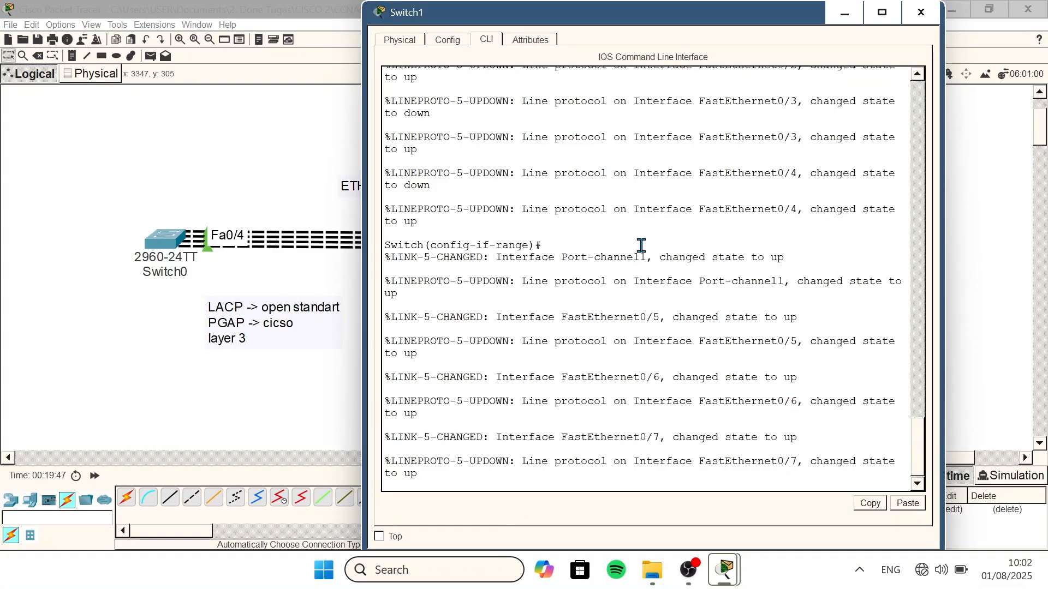
key("Return")
type("ex")
key("Return")
type("int ")
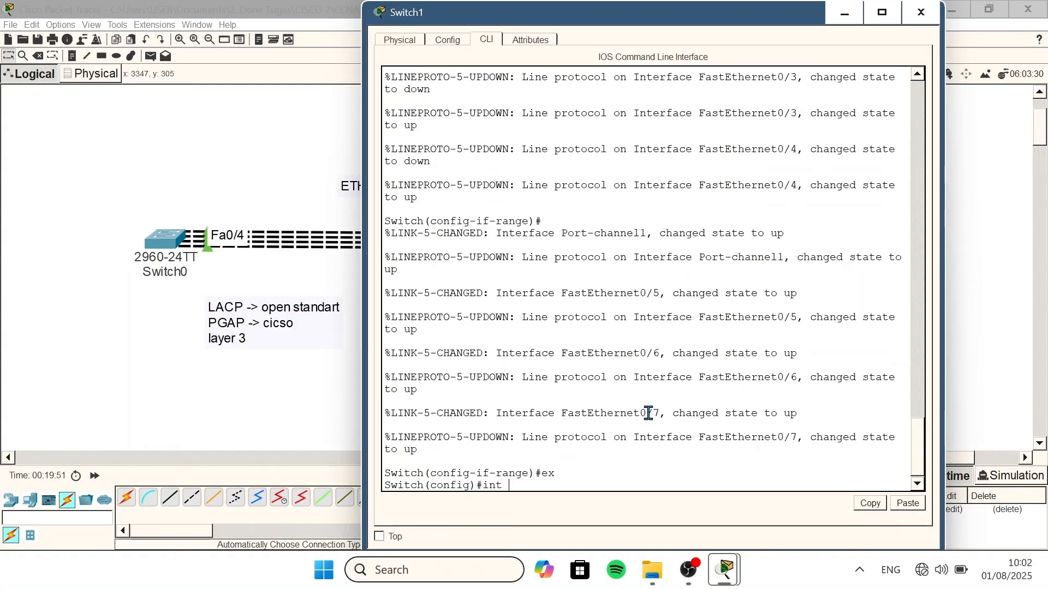
type("range fa0/")
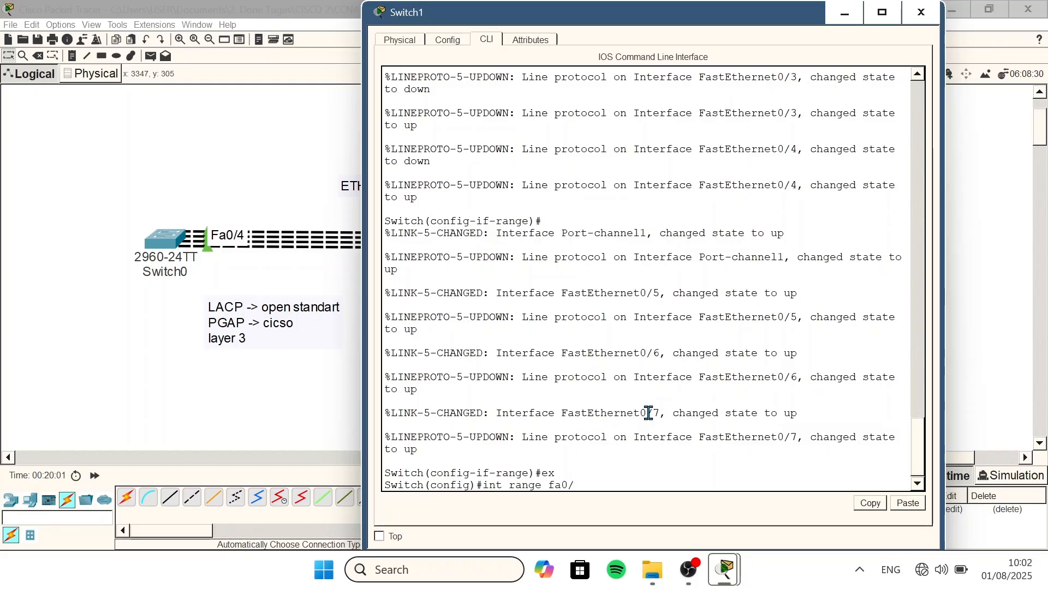
left_click_drag(777, 16, 623, 16)
type("5-7")
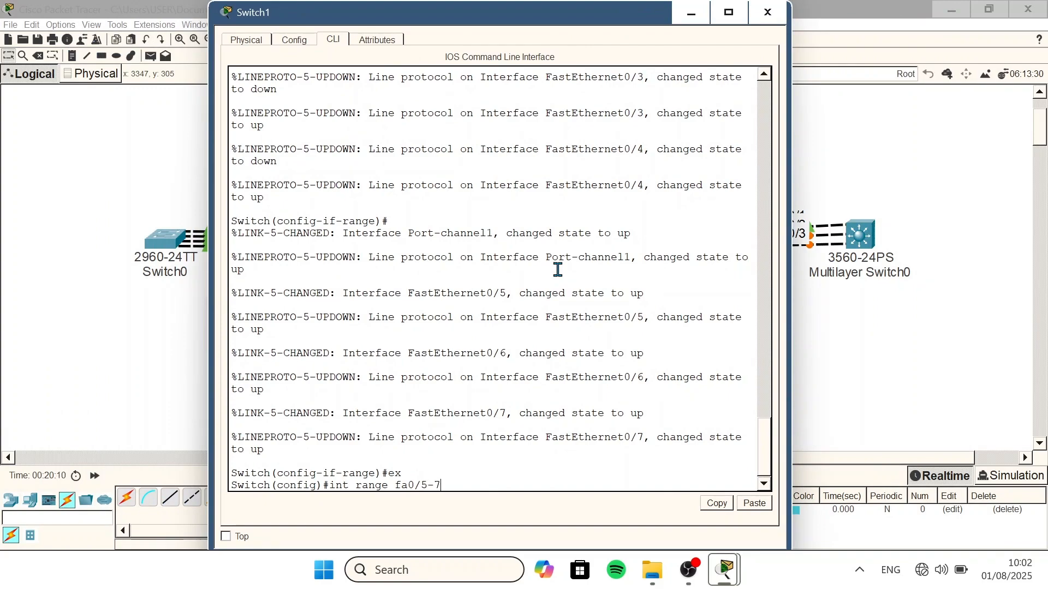
key("Return")
- Put Switch1's ports fa0/5-7 in trunk mode with sw m t
type("sw")
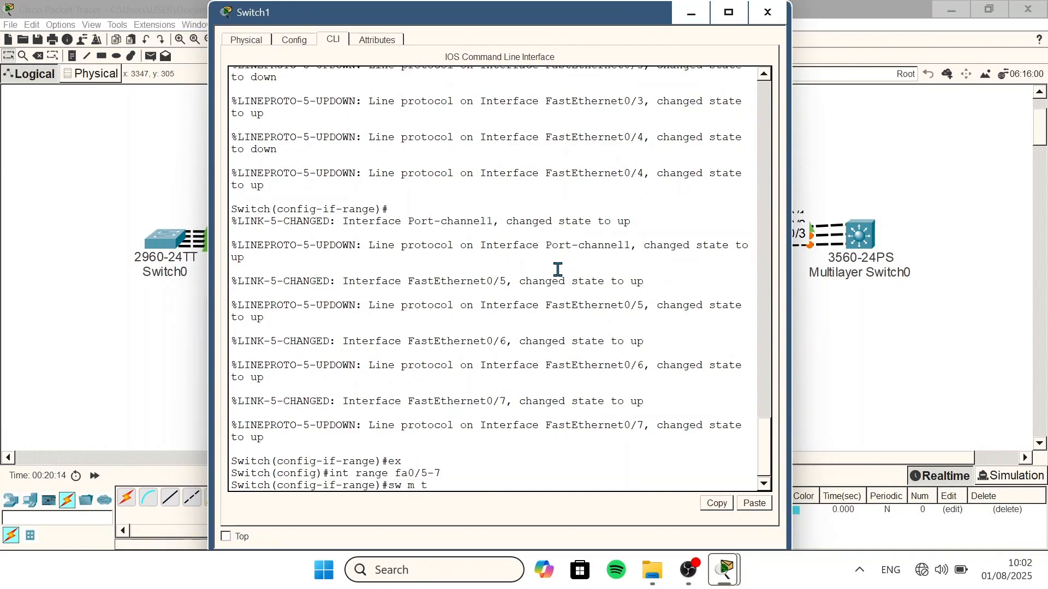
type(" m t")
key("Return")
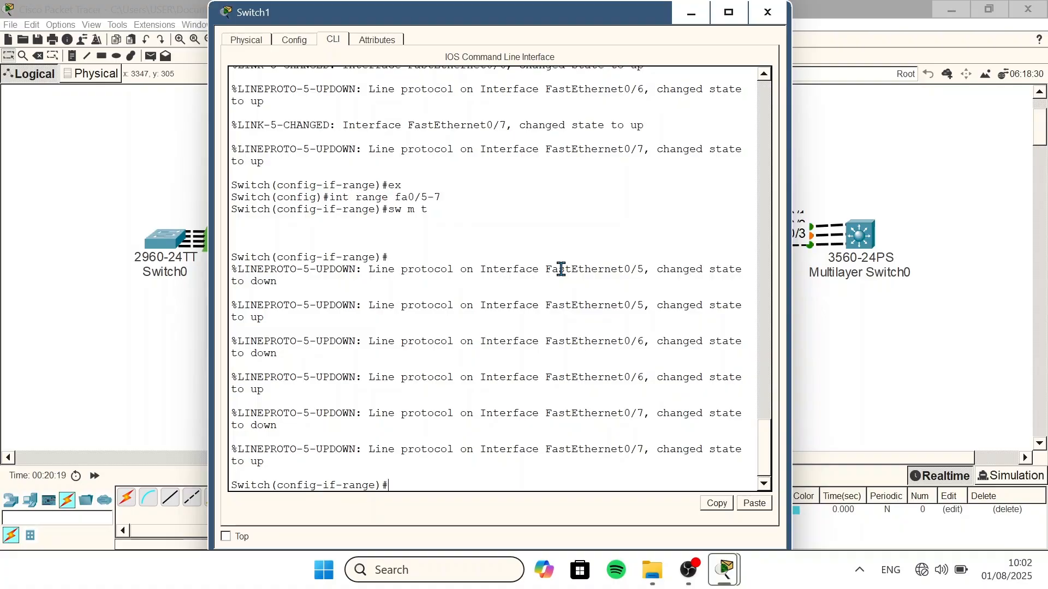
- Begin the command channel-g 2 mode for Switch1's fa0/5-7 range, listing the group numbers and modes through the command help
type("channel")
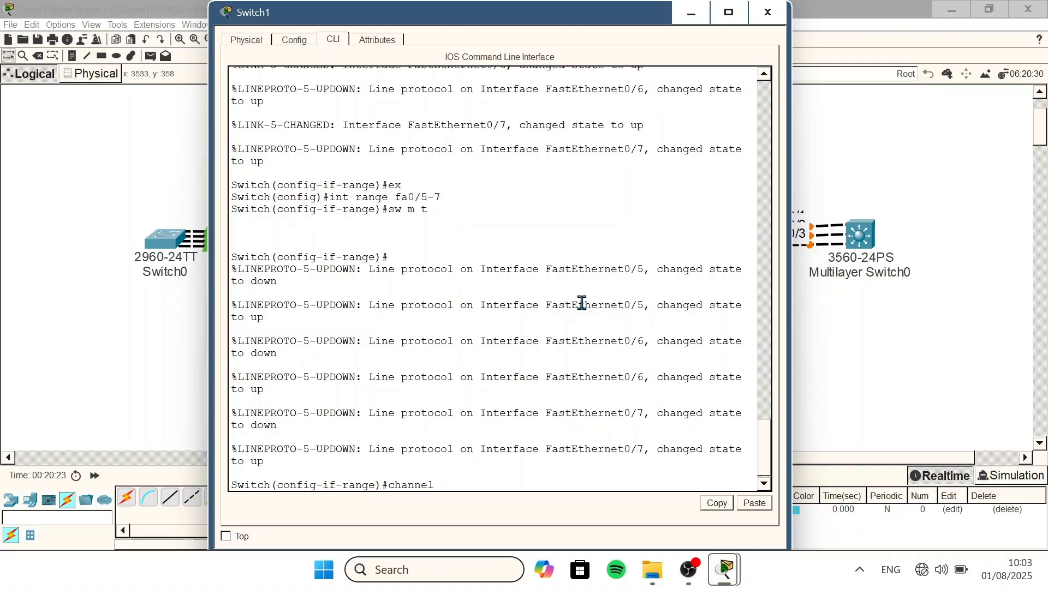
type("-g ?")
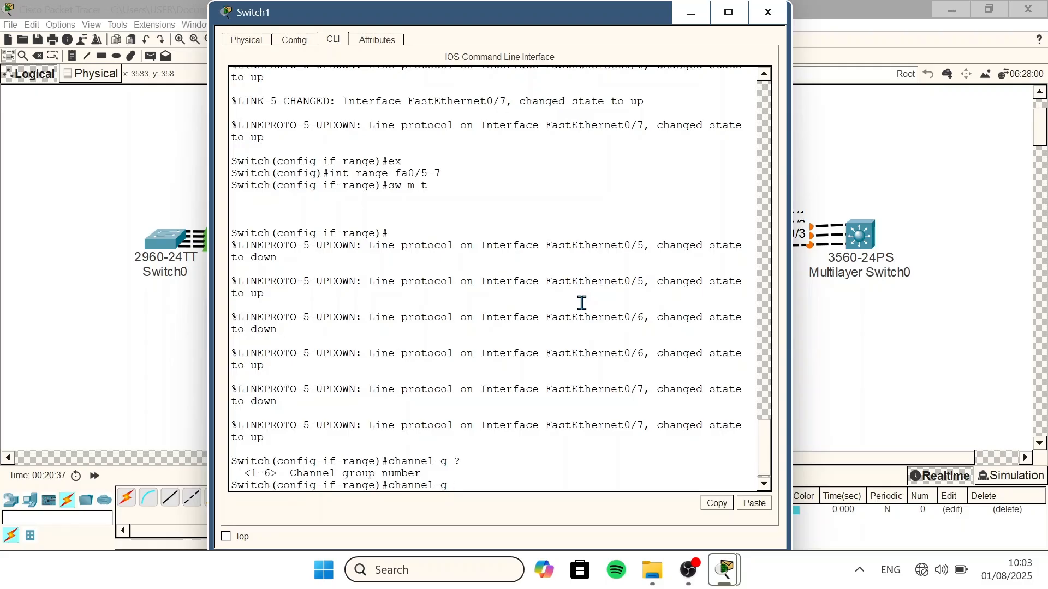
type("2 mode ?")
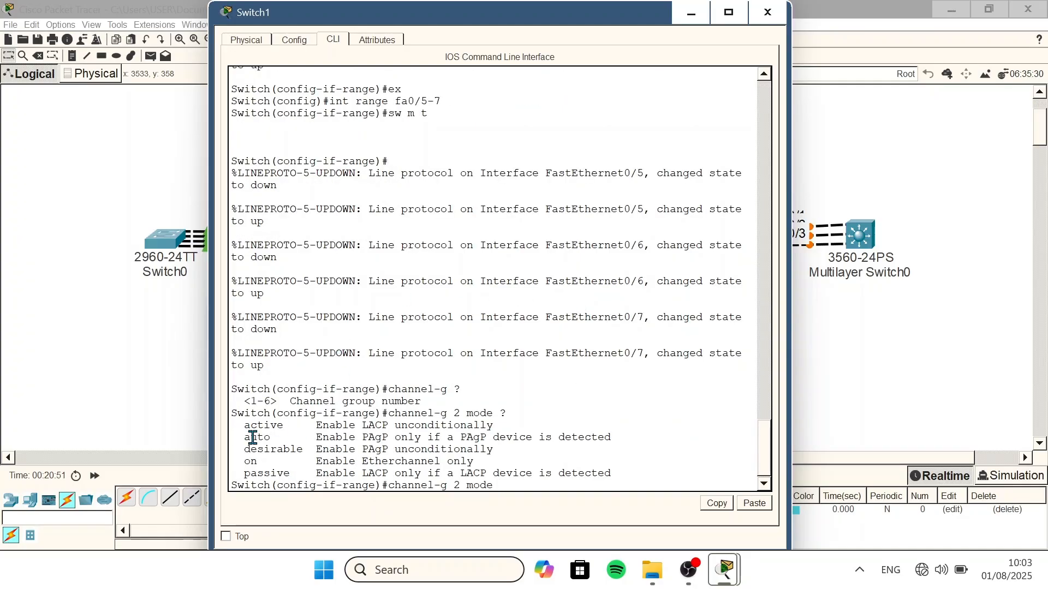
- Examine the PAgP modes auto and desirable in Switch1's channel-group mode list
left_click_drag(245, 438, 284, 439)
left_click_drag(358, 437, 395, 439)
left_click_drag(242, 447, 390, 450)
left_click(516, 486)
left_click_drag(245, 449, 304, 449)
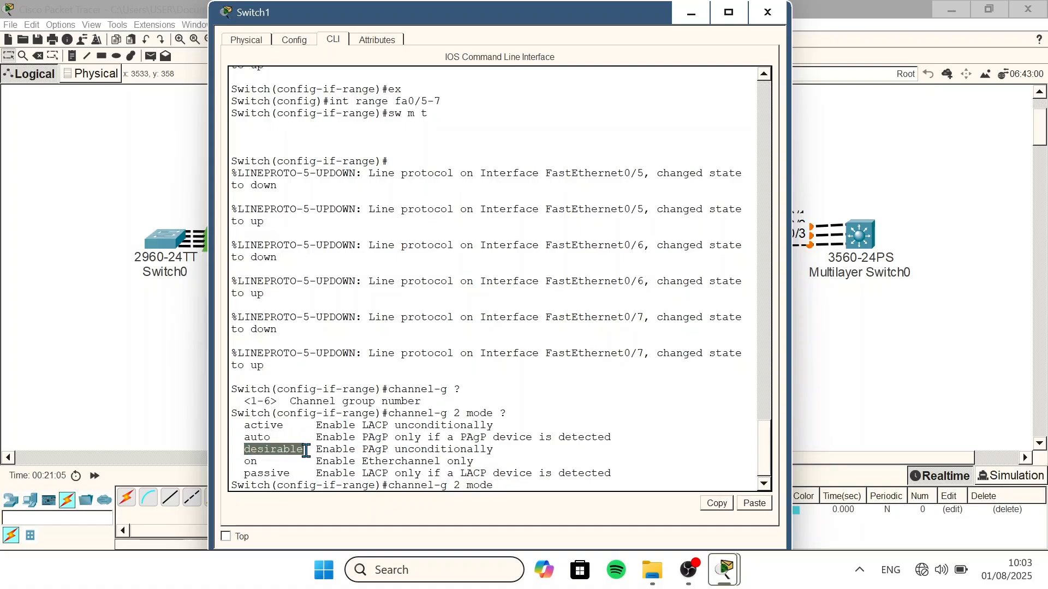
left_click(306, 449)
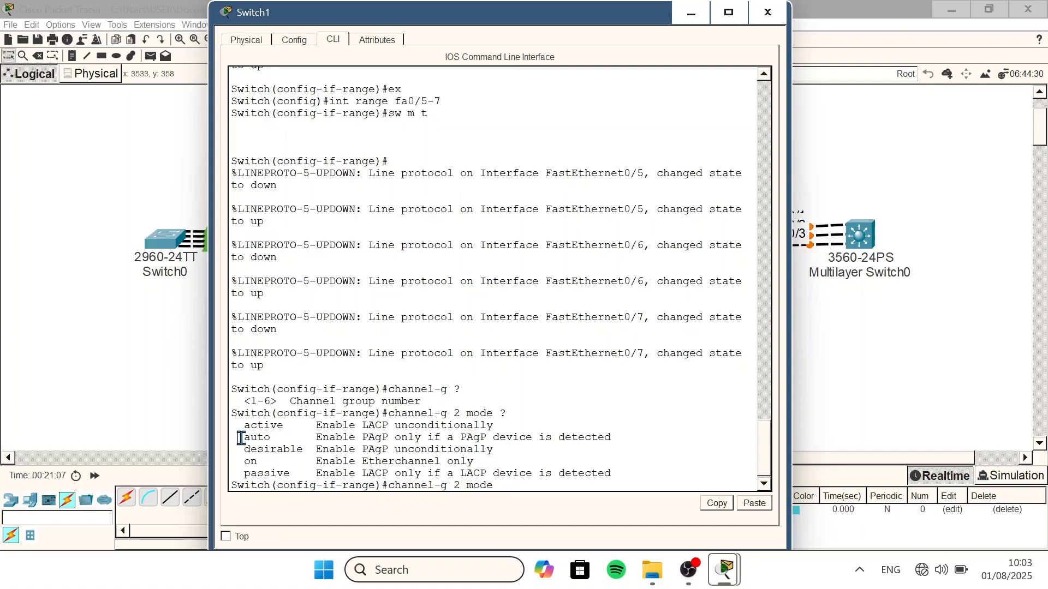
left_click_drag(241, 437, 285, 437)
left_click(284, 437)
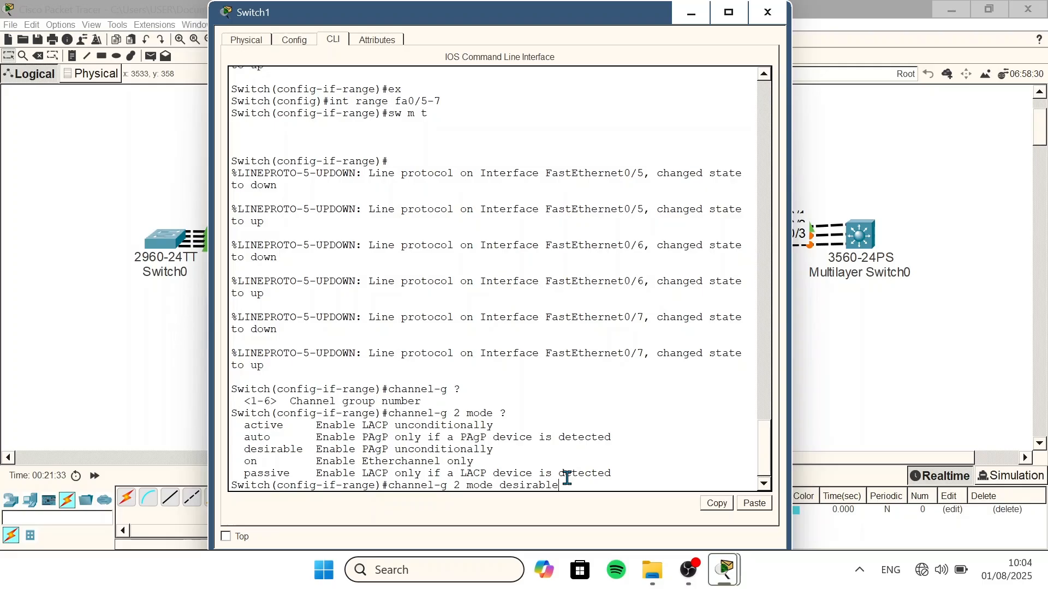
- Assign Switch1's ports fa0/5-7 to channel group 2 in desirable mode and return to the topology
key("Return")
key("Return")
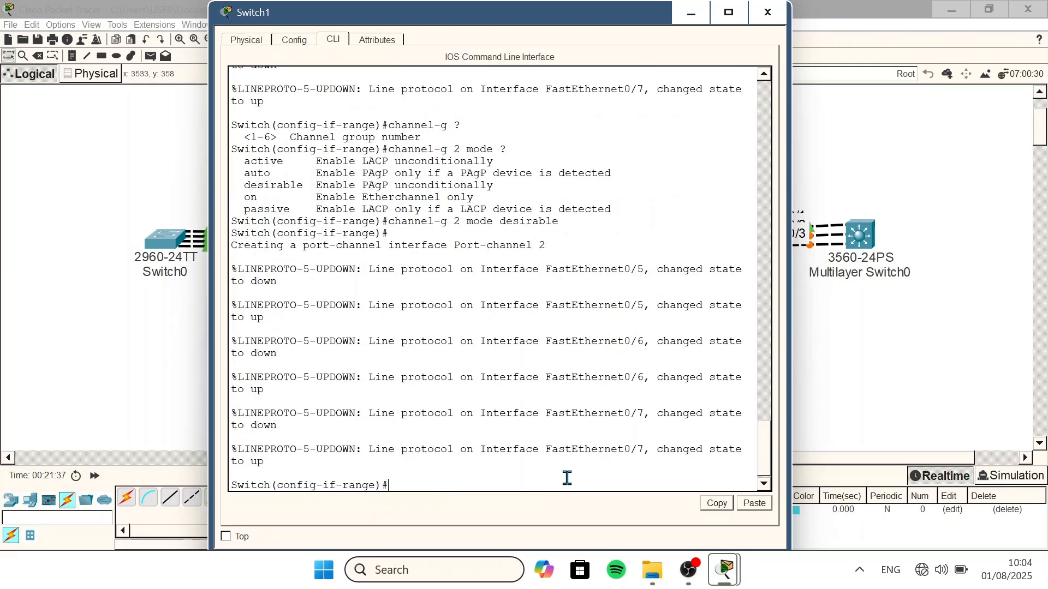
left_click(853, 376)
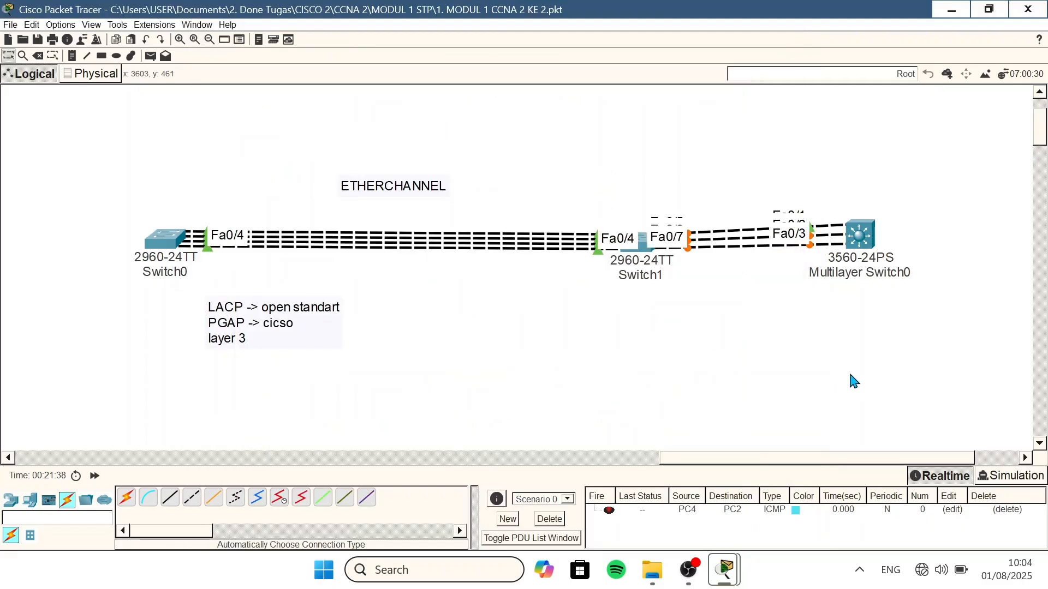
- Open Multilayer Switch0's command line and answer no to the initial configuration dialog
left_click(859, 242)
left_click(487, 39)
key("Return")
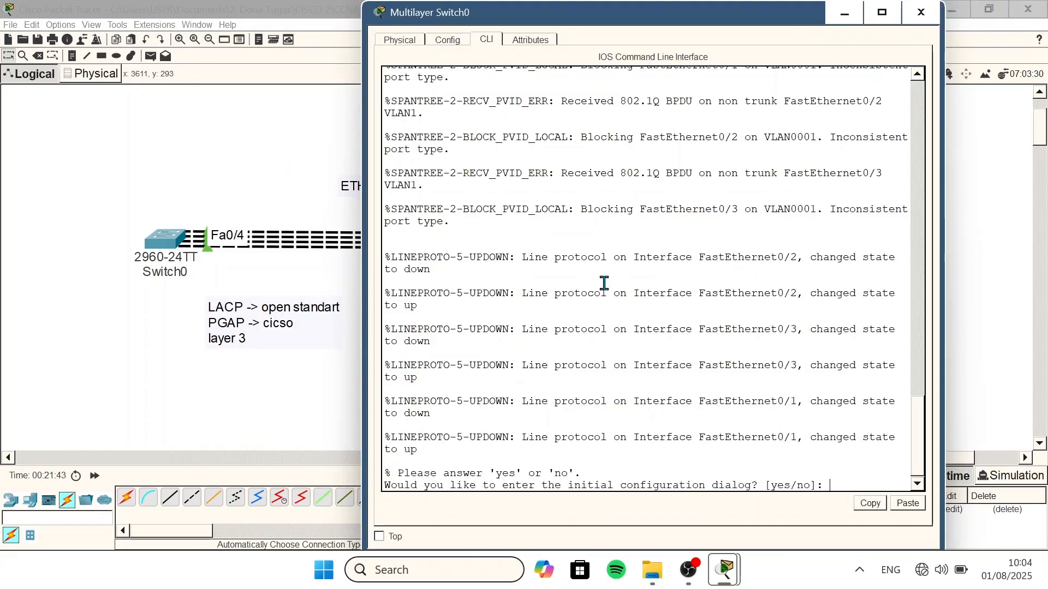
type("no")
key("Return")
key("Return")
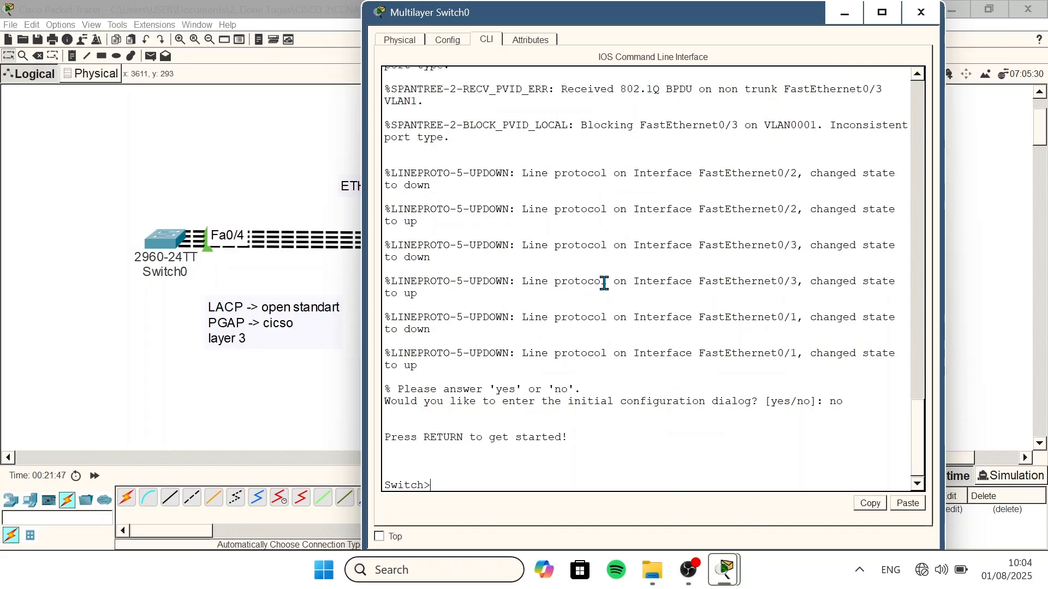
- Enter global configuration on Multilayer Switch0 with en and conf t, and select the interface range fa0/1-3
type("en")
key("Return")
type("conf t")
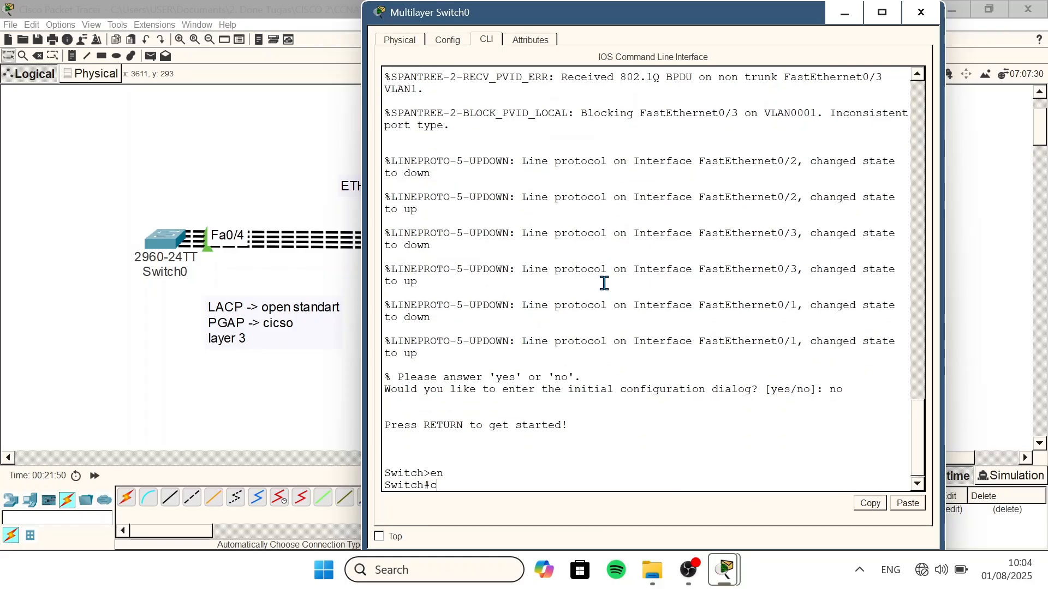
key("Return")
type("int")
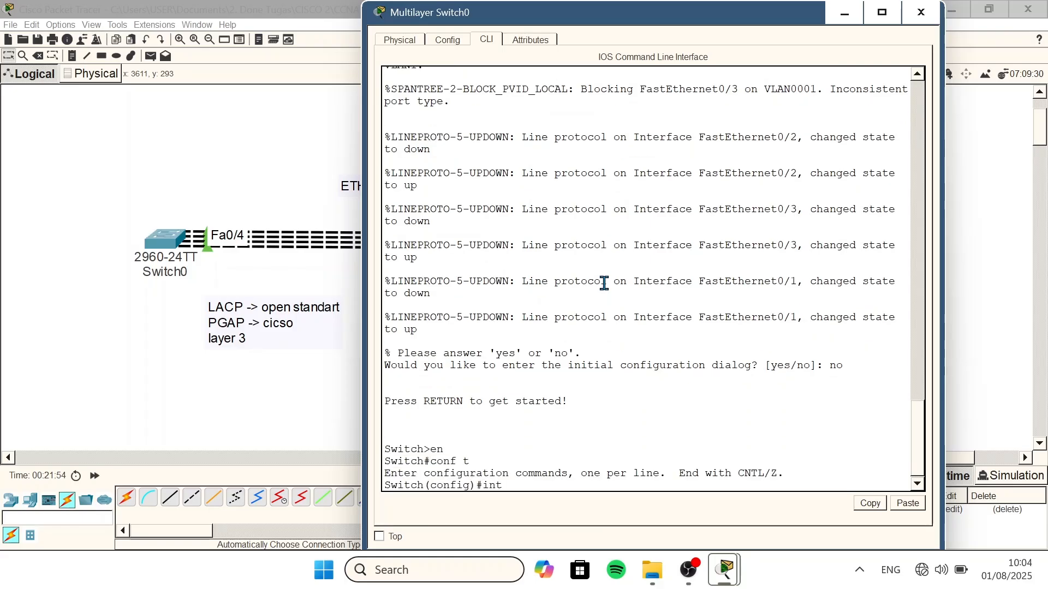
type(" range f")
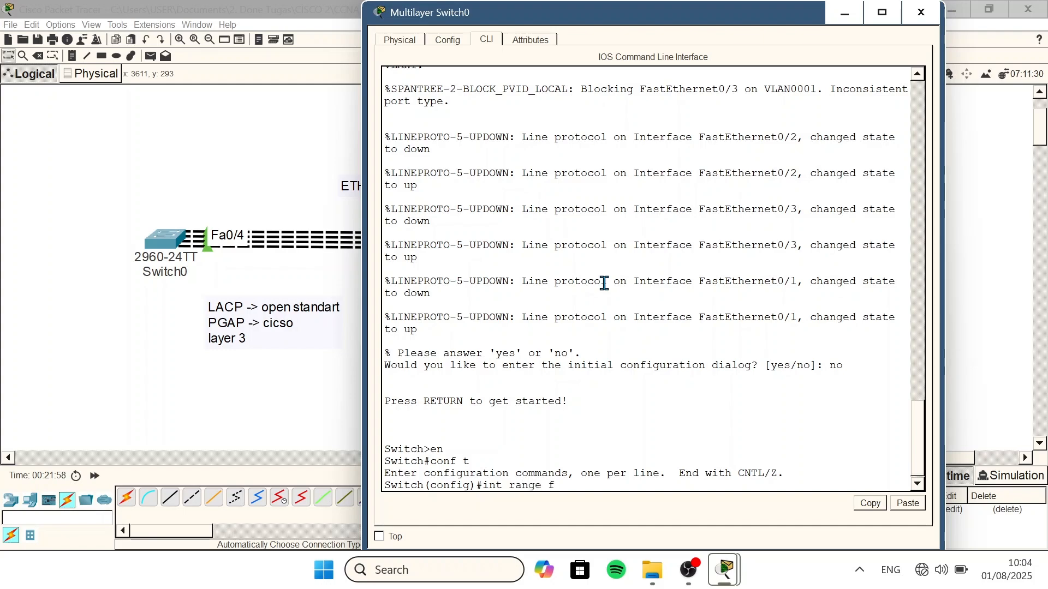
type("a0/1-3")
key("Return")
- Try to put ports fa0/1-3 in trunk mode with sw m t
type("sw mt")
key("BackSpace")
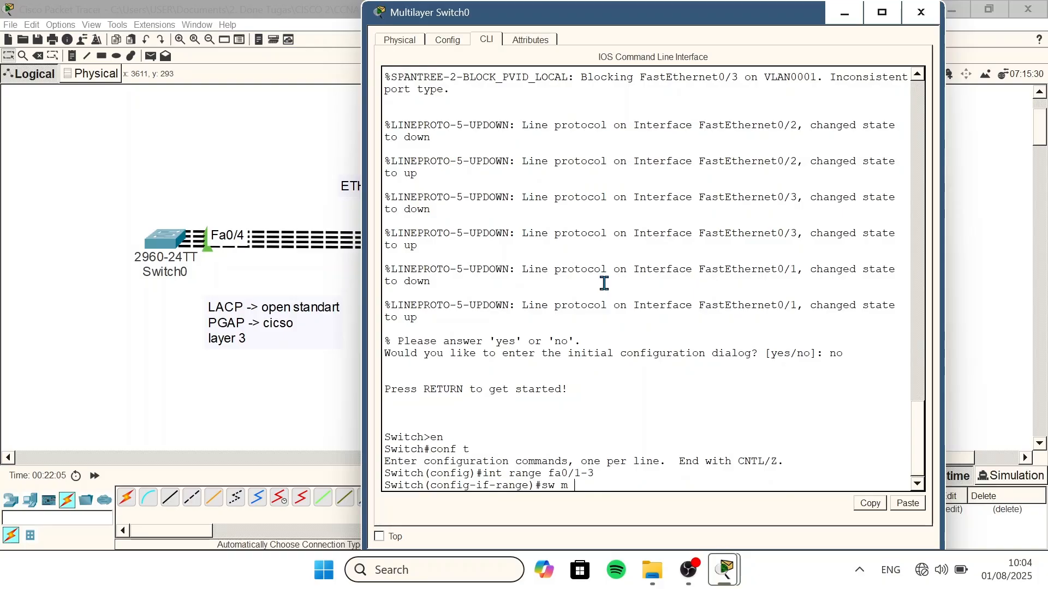
type("t")
key("Return")
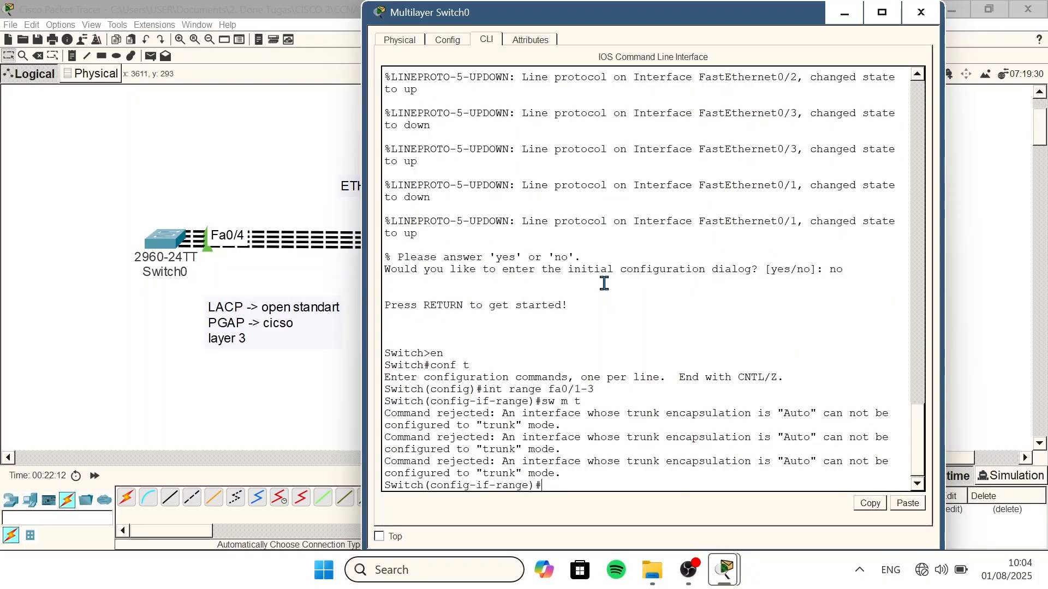
- Set trunk encapsulation to dot1q on Multilayer Switch0's ports fa0/1-3 and put them in trunk mode
left_click_drag(782, 5, 782, 140)
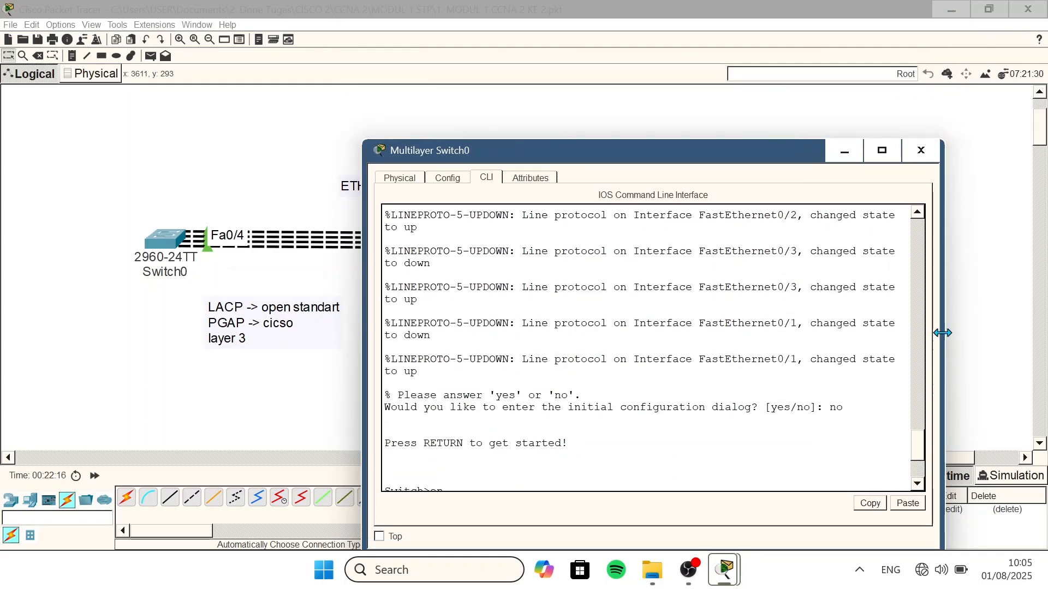
left_click_drag(942, 332, 1032, 332)
left_click_drag(837, 158, 593, 114)
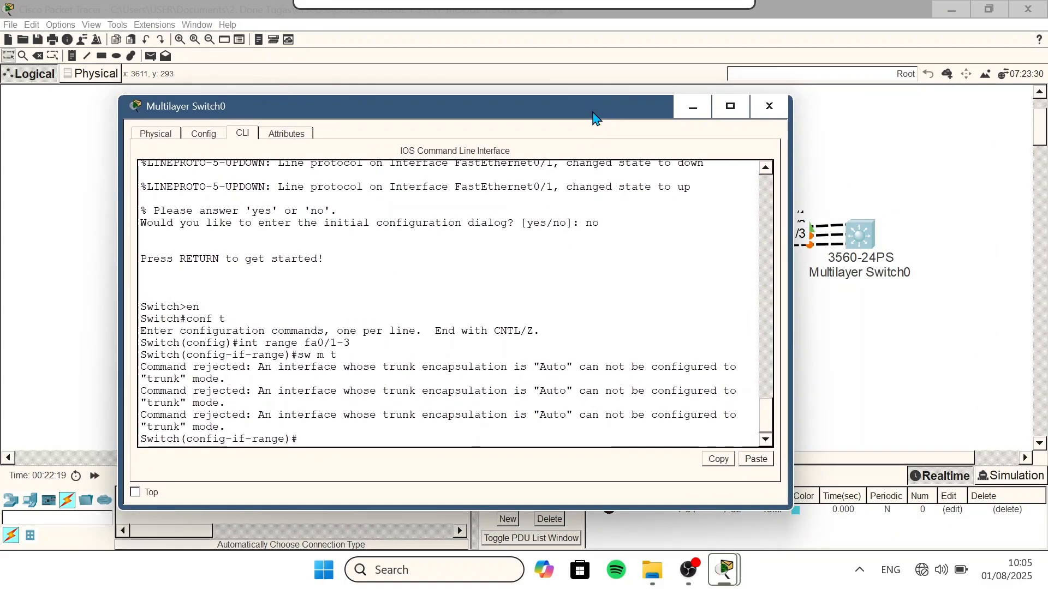
left_click_drag(791, 272, 889, 272)
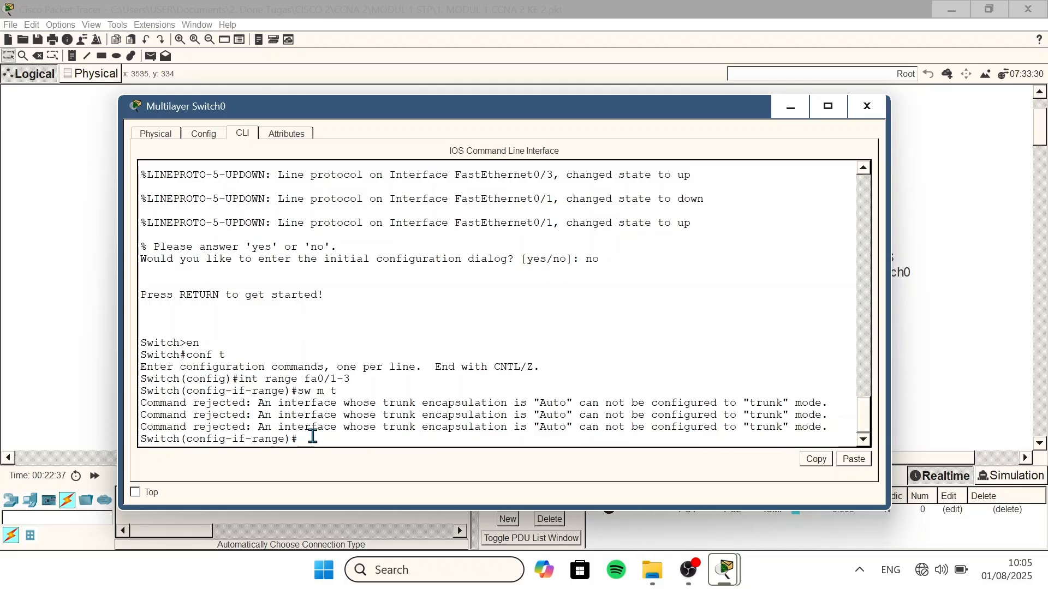
type("t encapsulation dot1q")
key("Return")
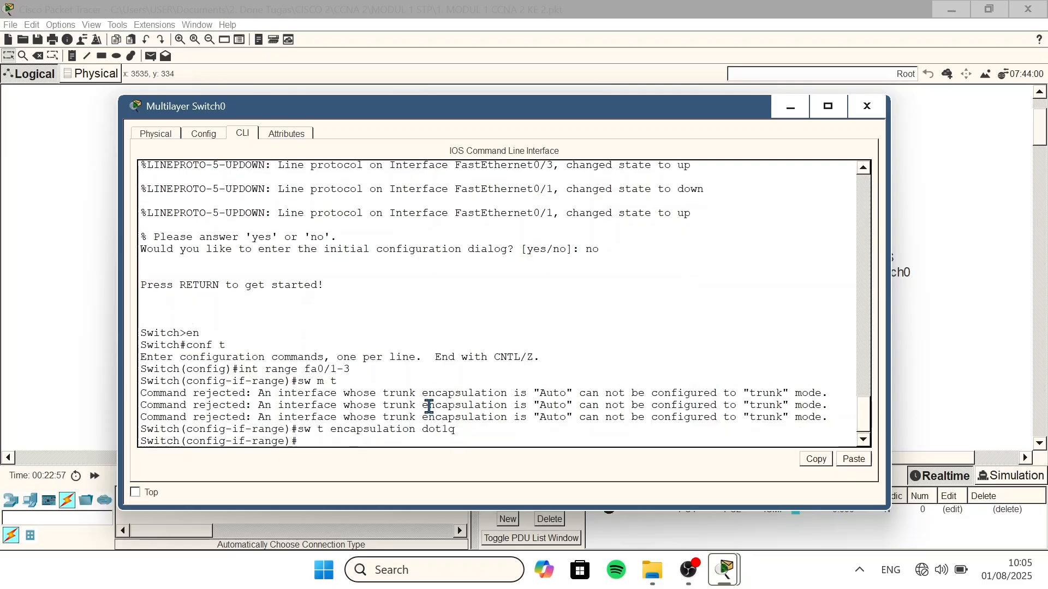
type("sw m t")
key("Return")
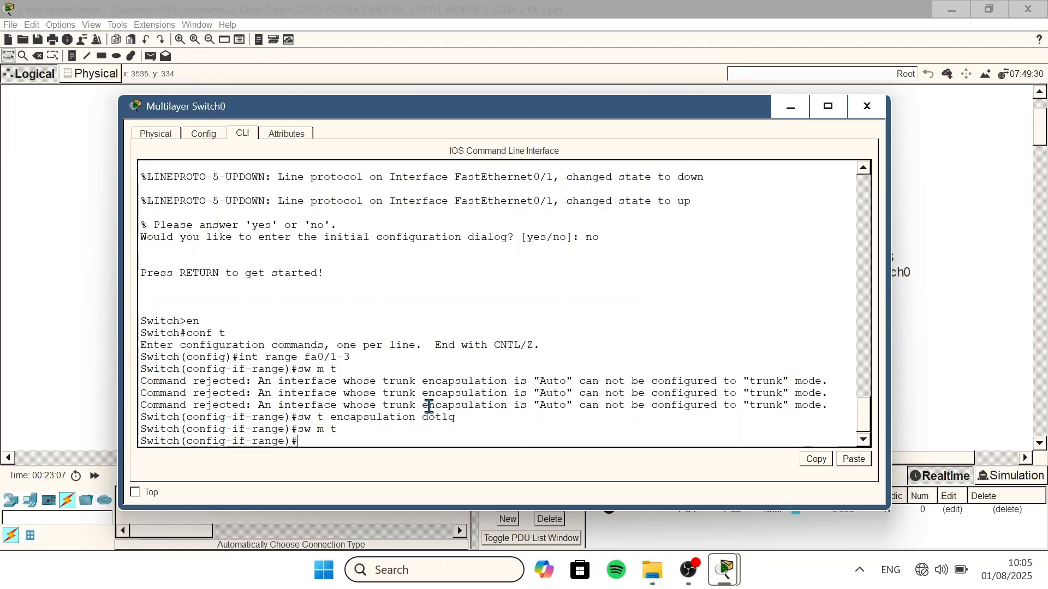
- Assign Multilayer Switch0's ports fa0/1-3 to channel group 2 in desirable mode
left_click_drag(532, 112, 507, 105)
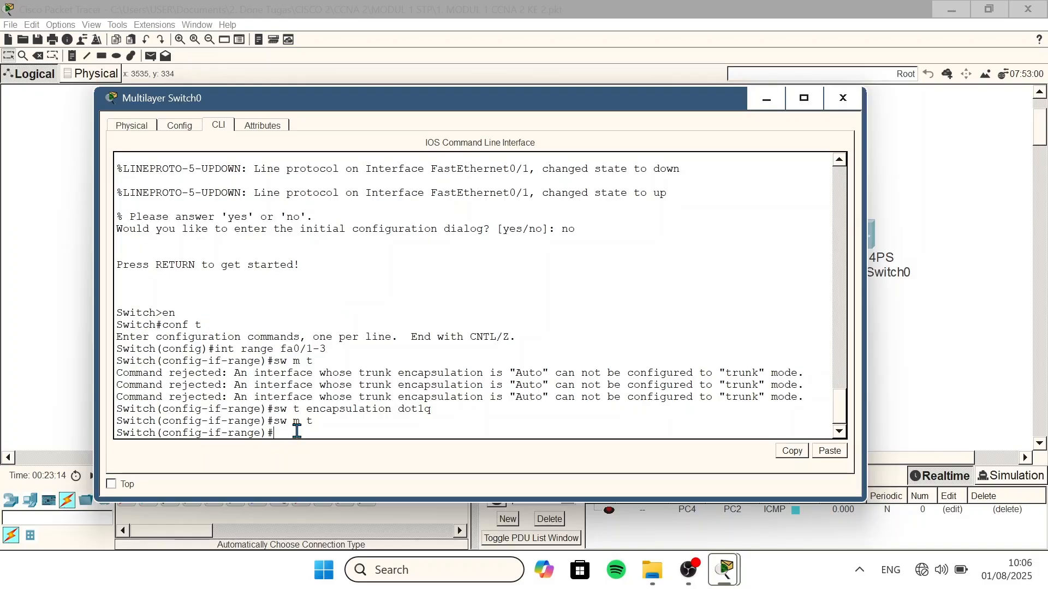
type("channel-")
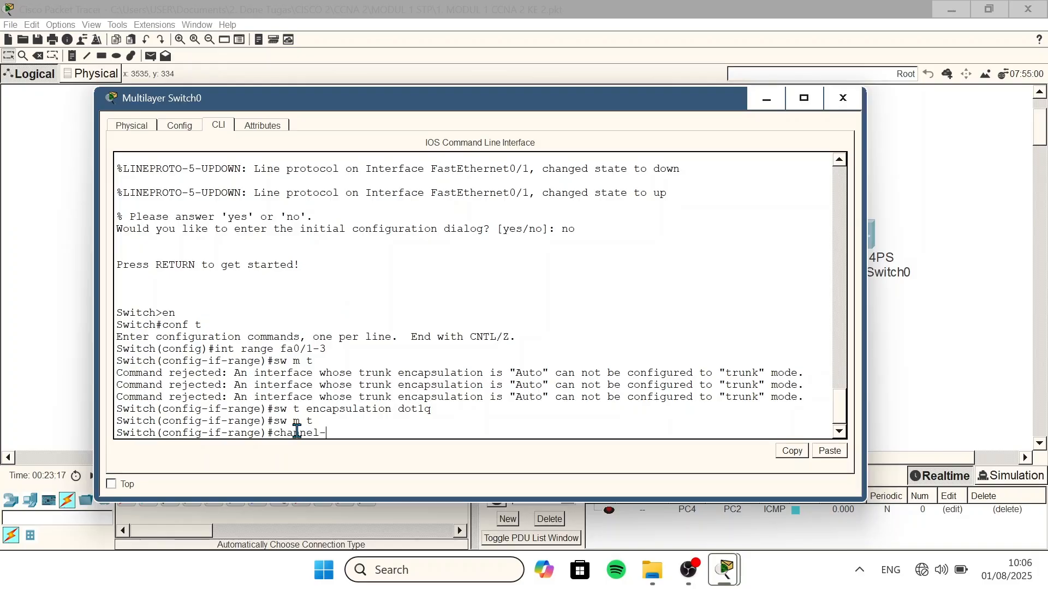
type("g 2 mode desirable")
key("Return")
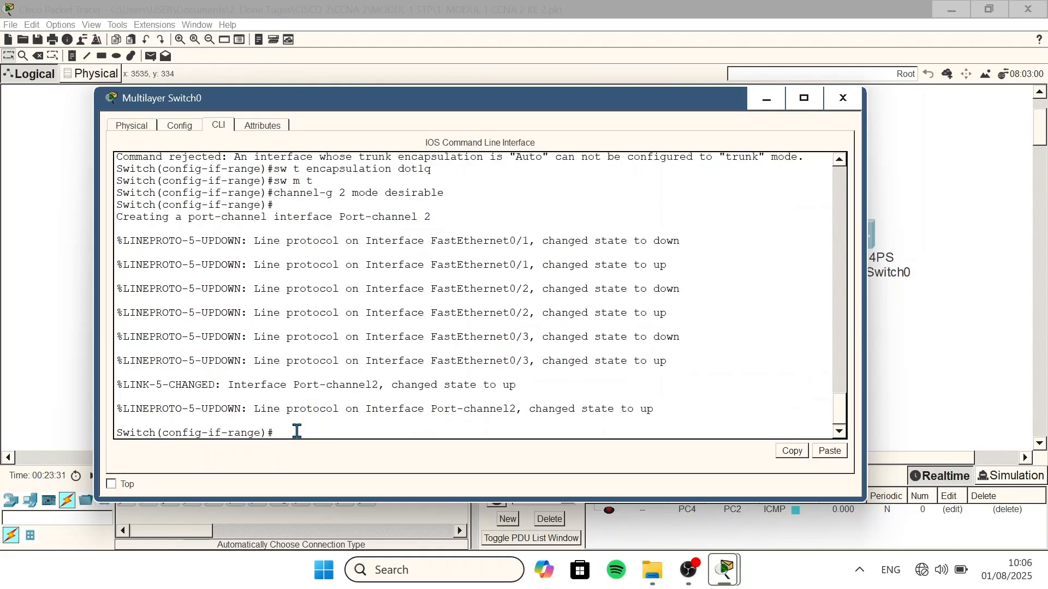
- Return to the topology and fast-forward the simulated time several times
left_click(92, 476)
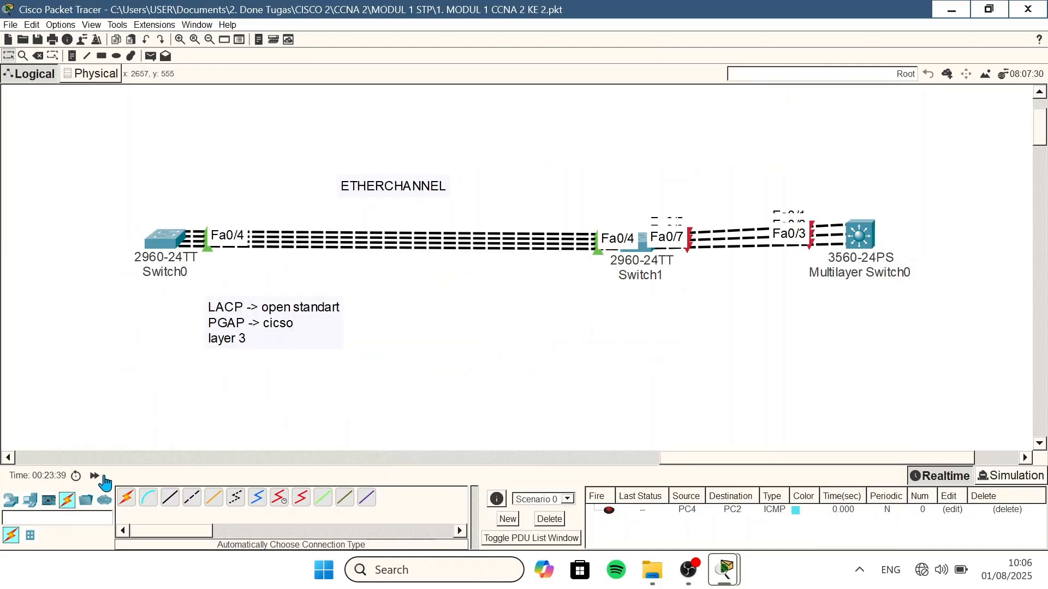
left_click(97, 476)
left_click(98, 475)
left_click(98, 475)
left_click(98, 475)
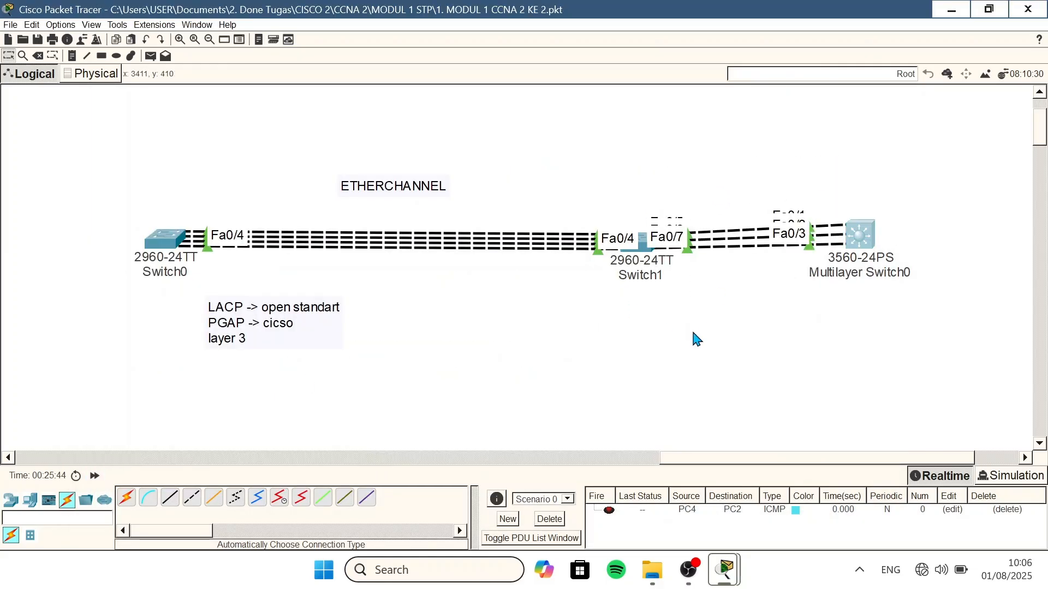
- Hide the always-shown port labels in the logical workspace through the preferences
left_click(60, 24)
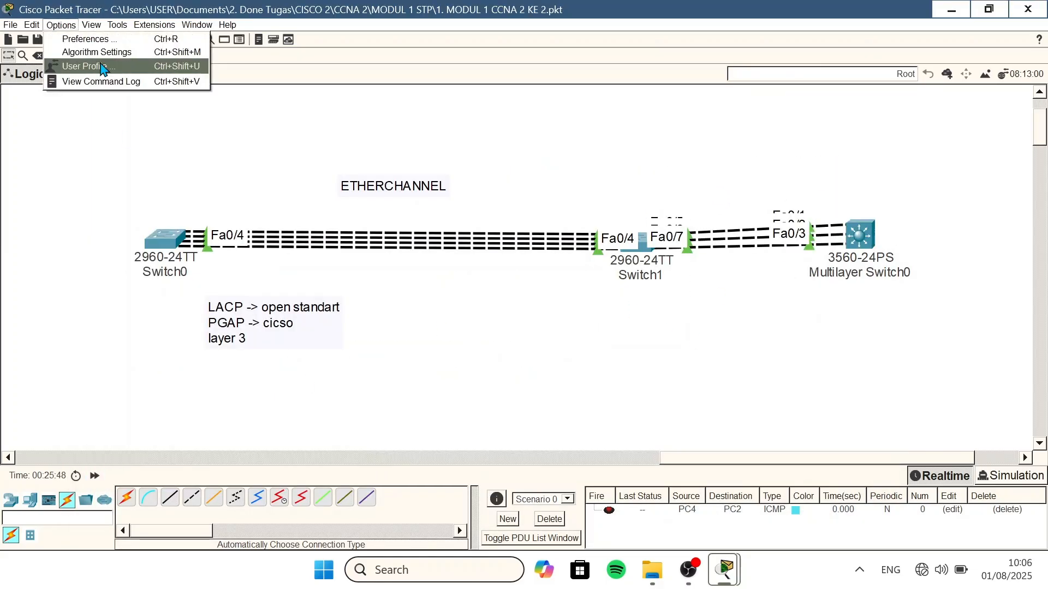
left_click(82, 37)
left_click(137, 138)
left_click(915, 12)
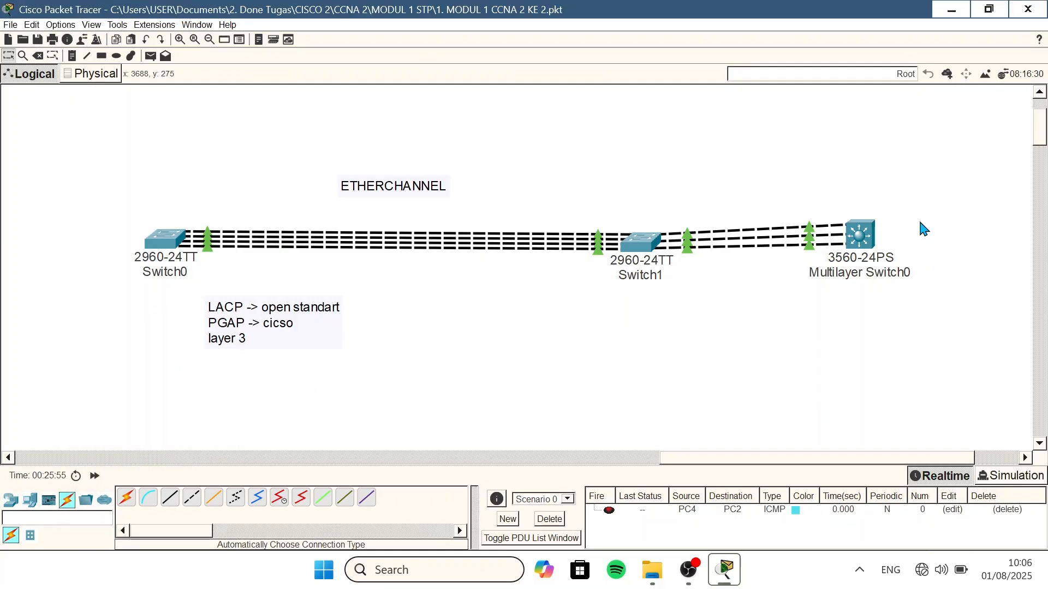
- Display the EtherChannel summary on Multilayer Switch0 with do show etherchannel sum
left_click(870, 240)
left_click_drag(766, 115, 718, 49)
left_click(643, 428)
type("do show etherchannel")
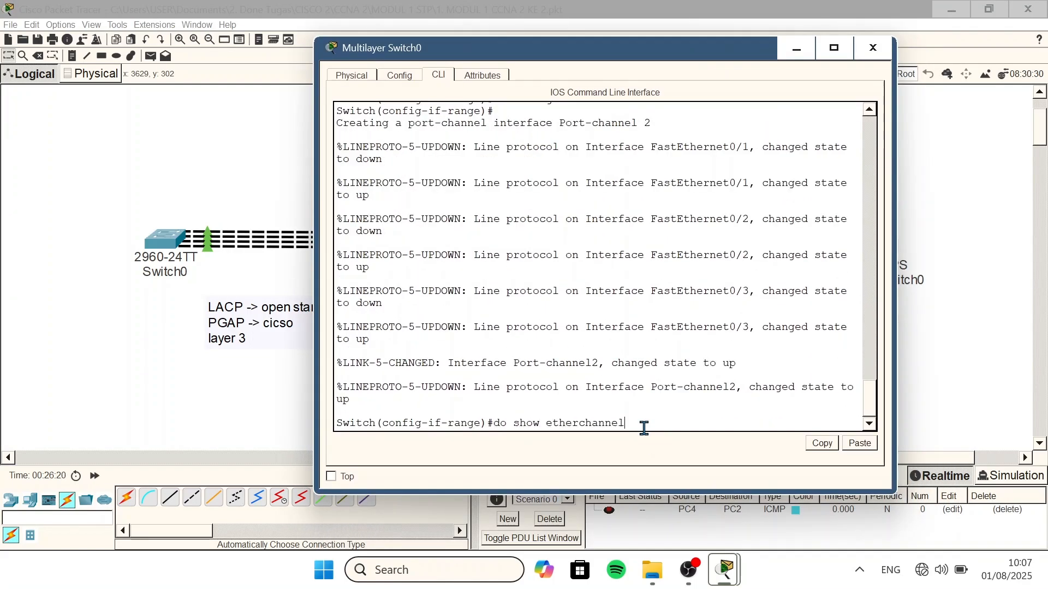
type(" sum")
key("Return")
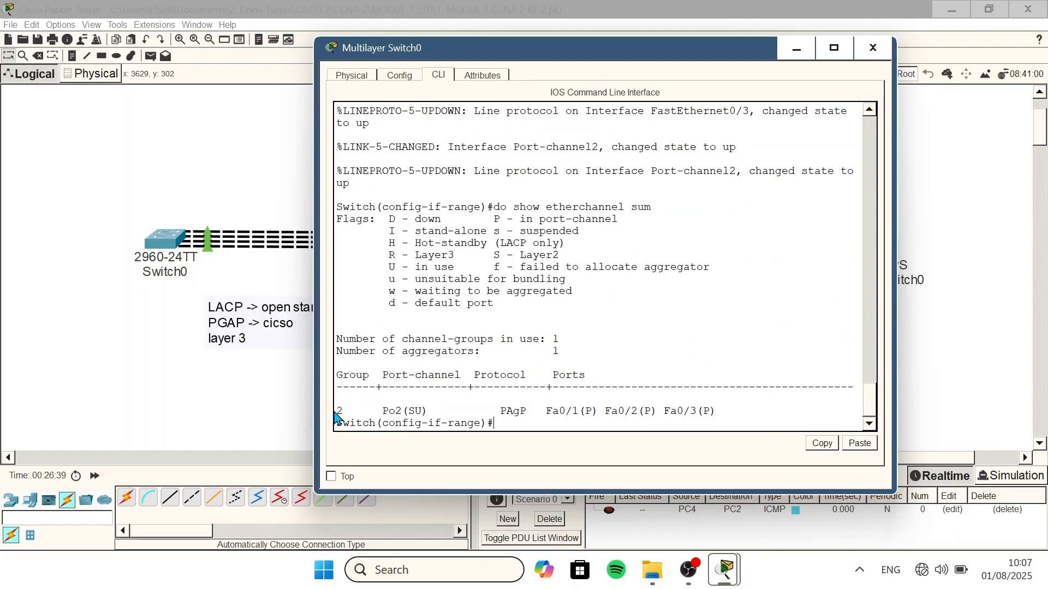
- Examine group 2's port-channel status, protocol and member ports in the summary and return to the topology
left_click_drag(336, 411, 423, 412)
left_click(364, 410)
left_click(439, 411)
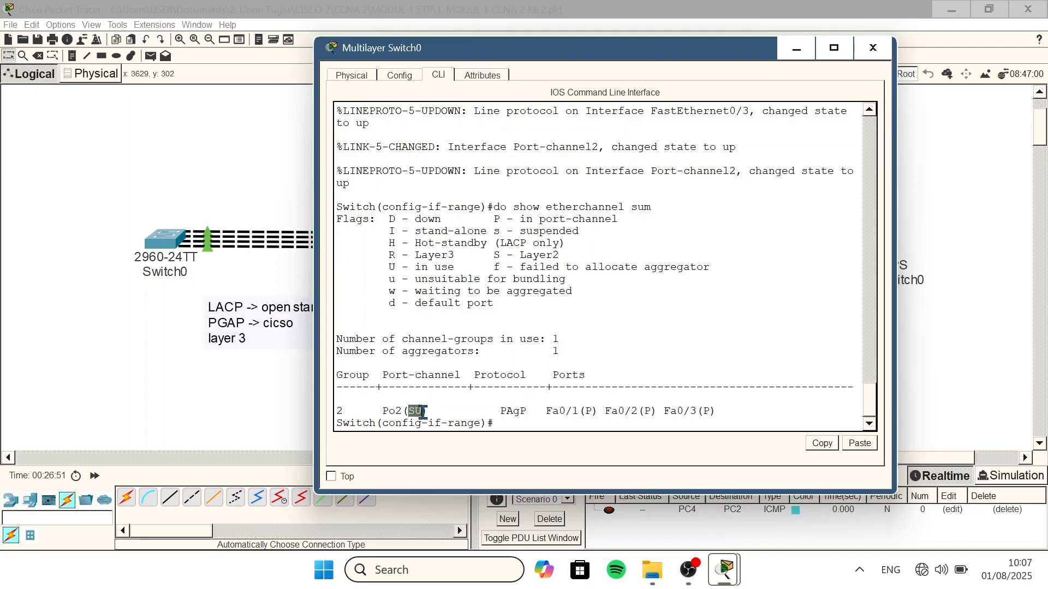
left_click(468, 409)
left_click_drag(494, 410, 725, 414)
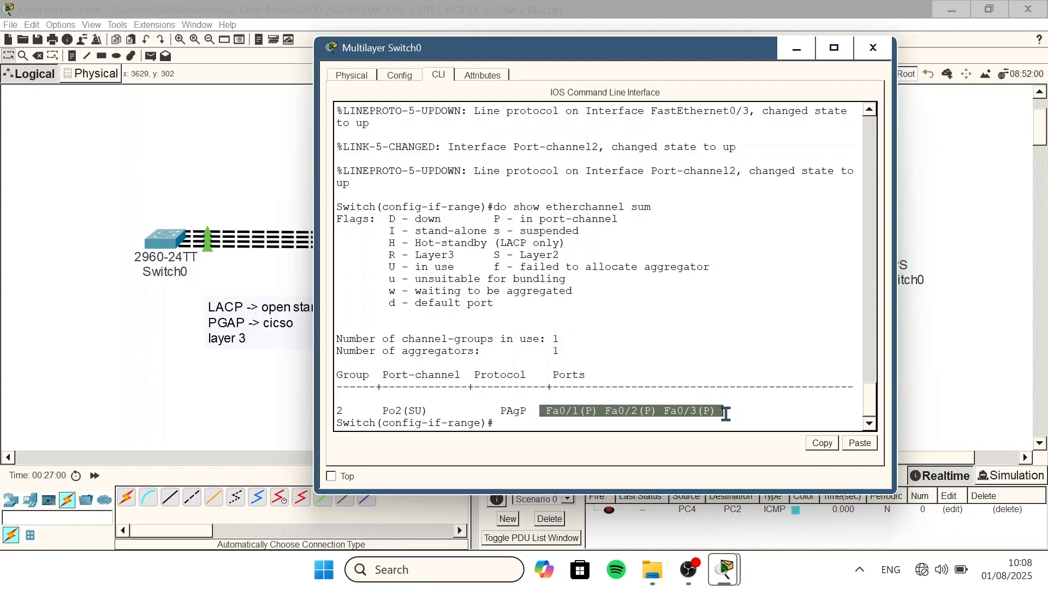
left_click(725, 413)
left_click(1004, 376)
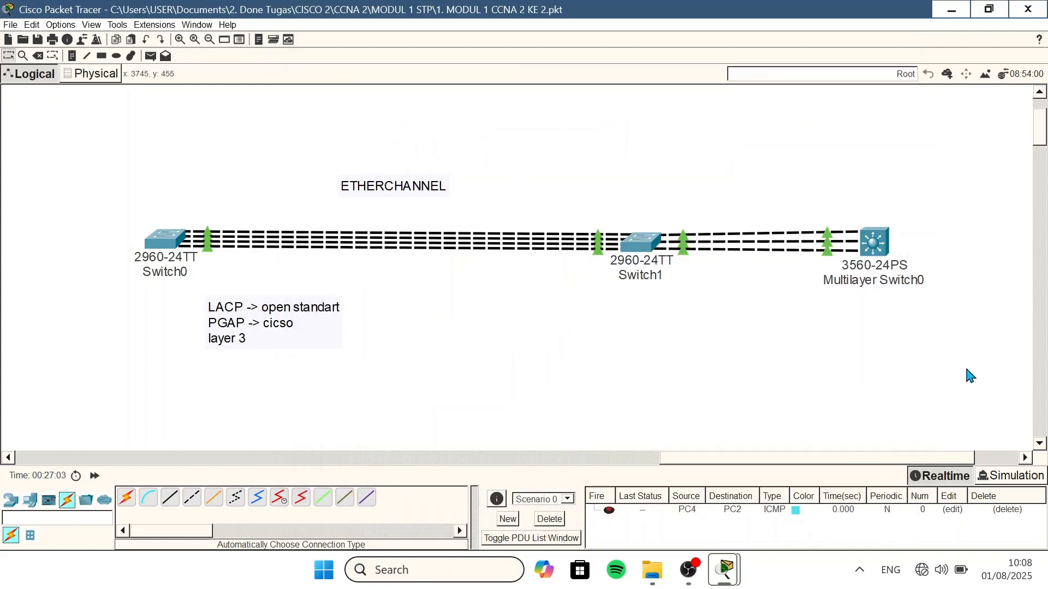
- Open Switch1's command line and display its EtherChannel summary with do show etherchannel sum
left_click(640, 242)
key("Return")
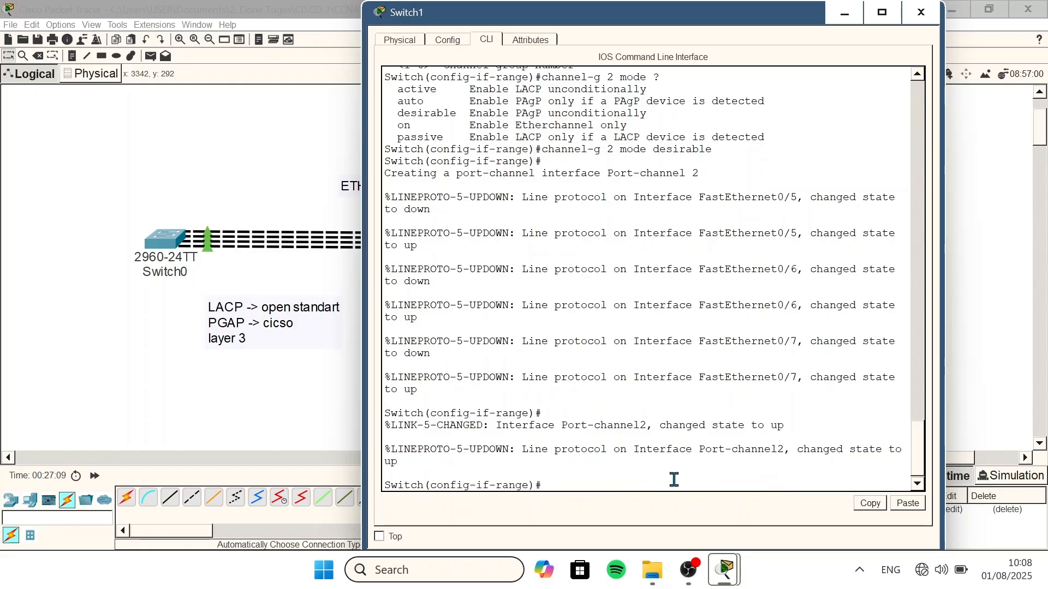
type("do show etherchannel sum")
key("Return")
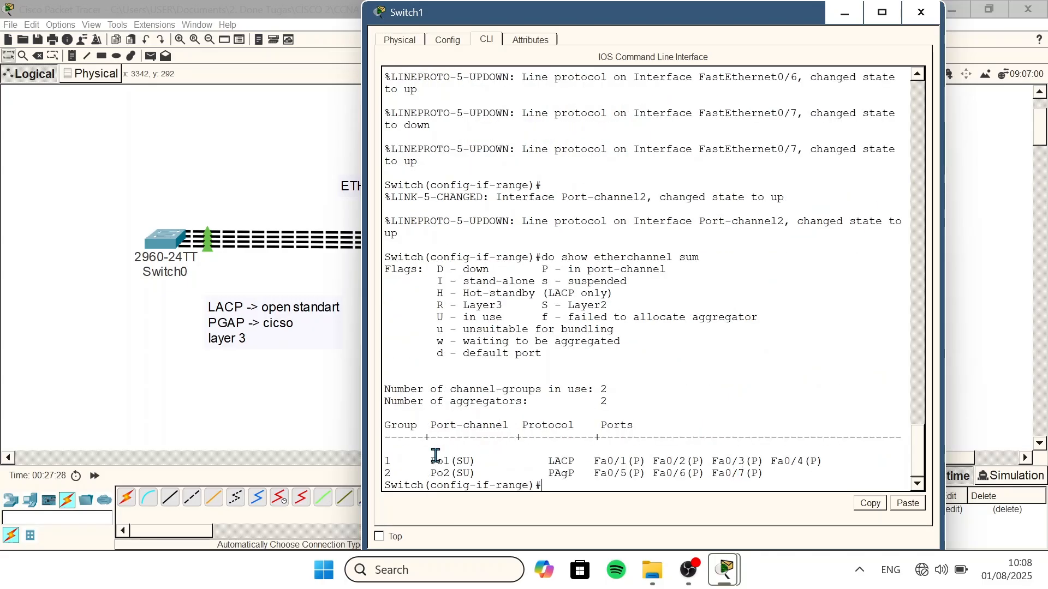
- Examine the group 1 and group 2 rows in Switch1's EtherChannel summary and return to the topology
left_click_drag(385, 461, 875, 463)
double_click(548, 460)
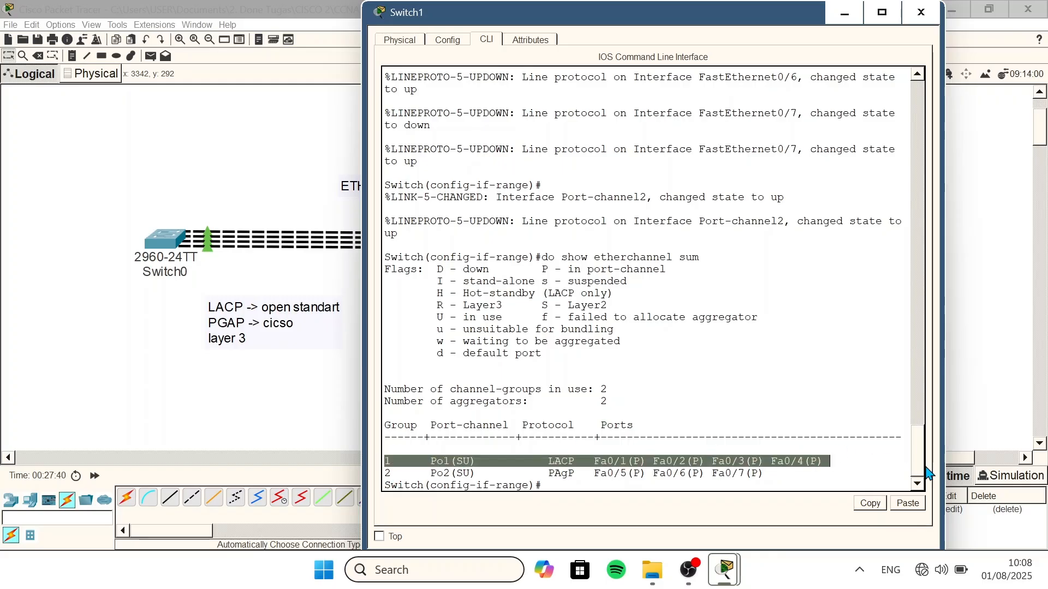
triple_click(777, 474)
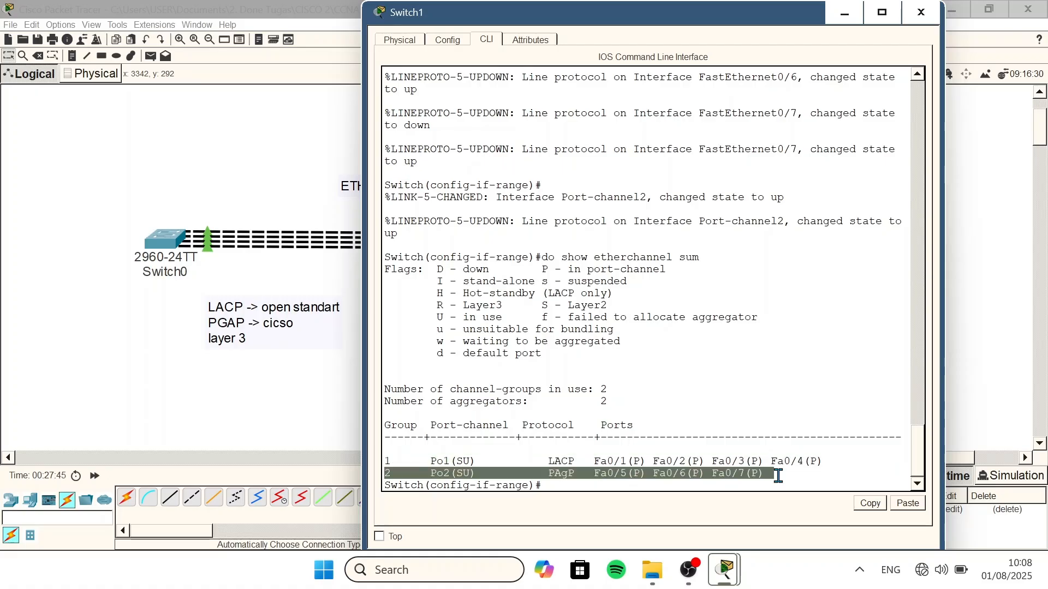
left_click(778, 475)
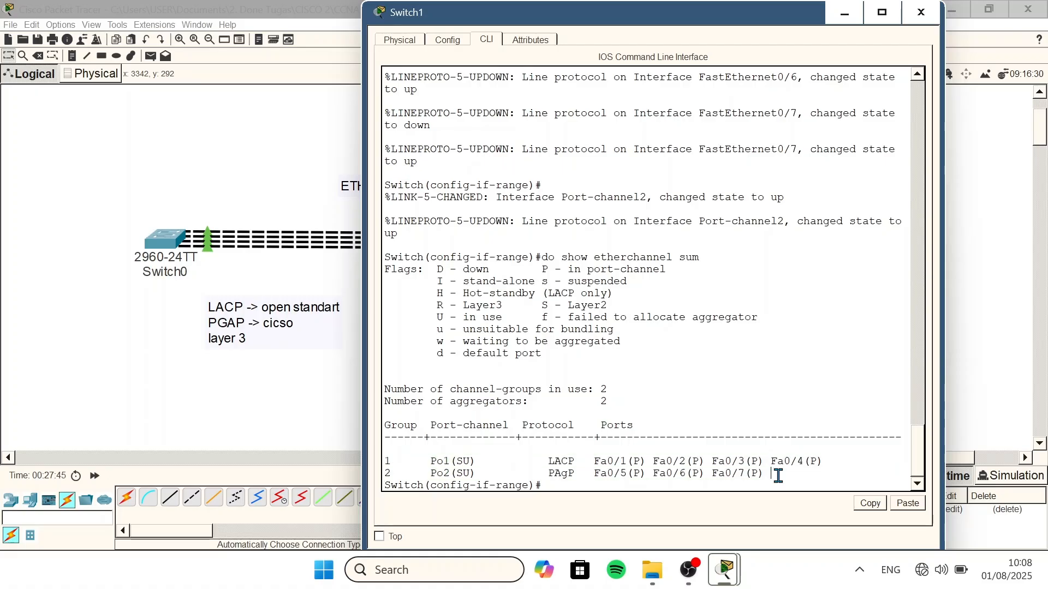
left_click(319, 427)
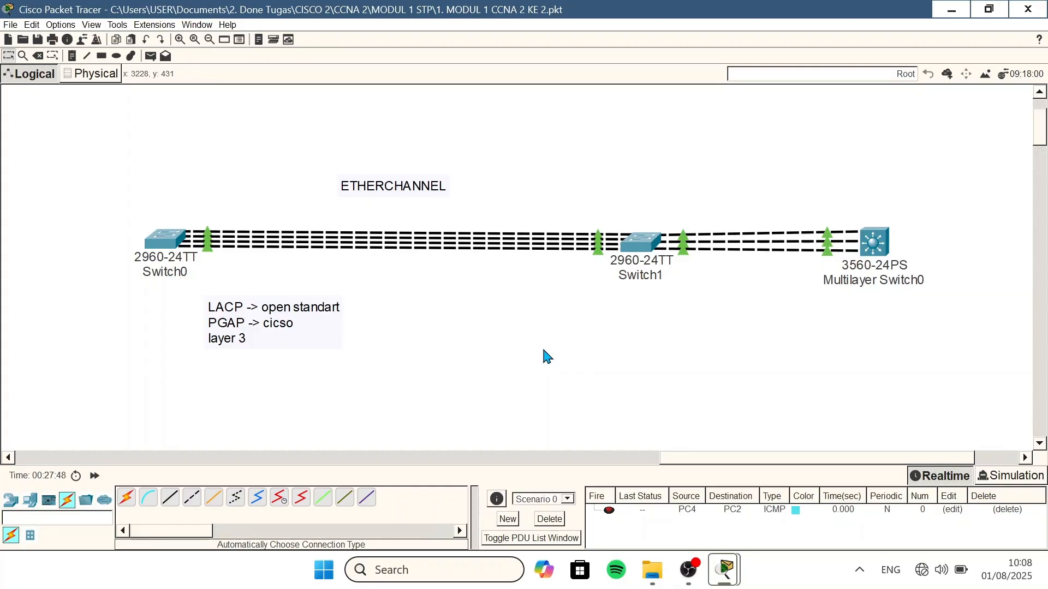
- Add the line -ON below layer 3 in the protocol note under Switch0
double_click(271, 331)
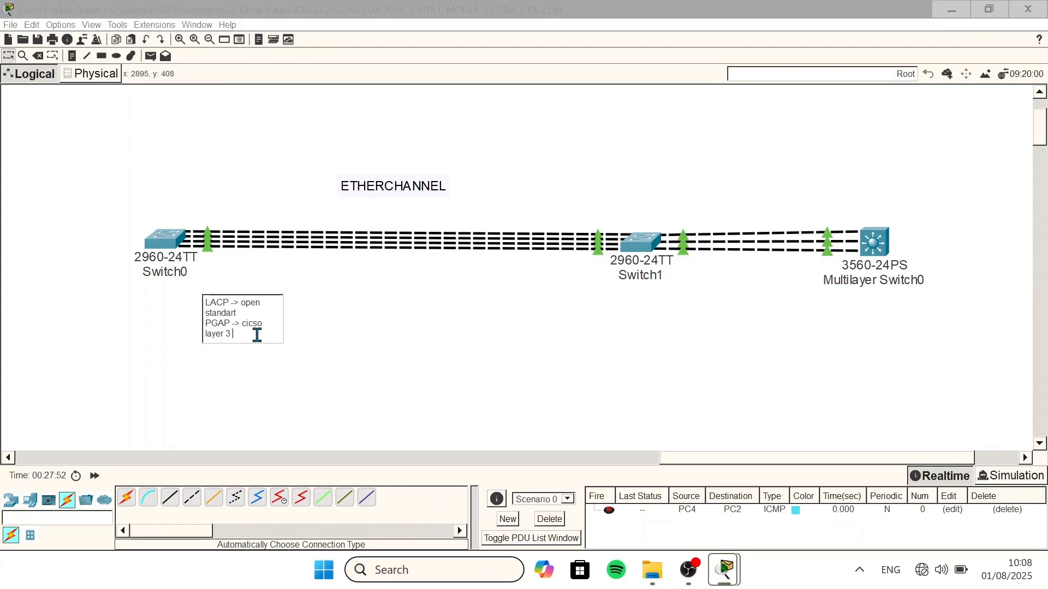
key("Return")
type("-")
key("Caps_Lock")
type("ON")
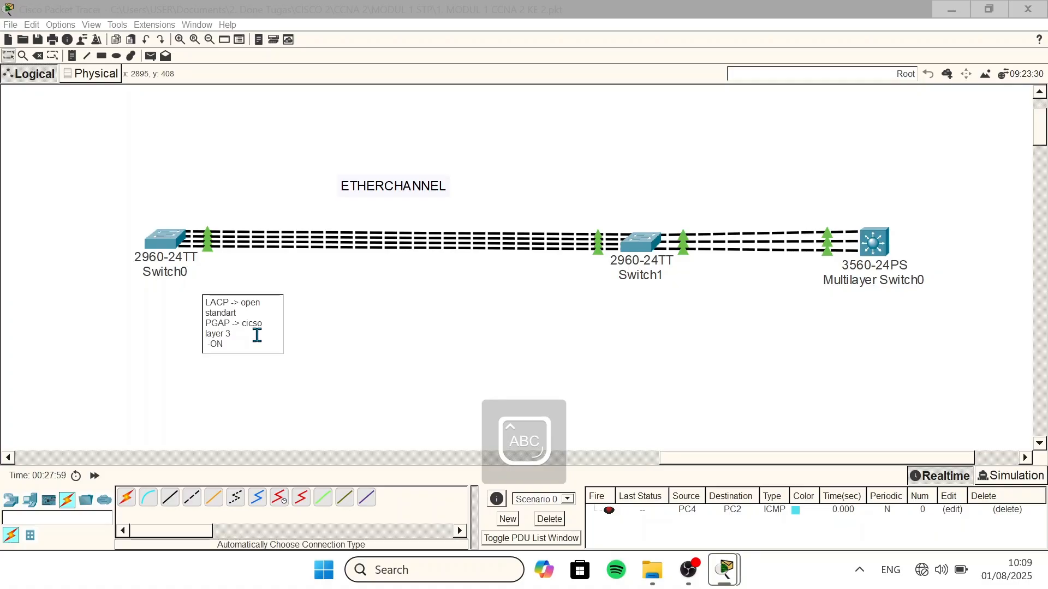
key("Caps_Lock")
left_click(384, 346)
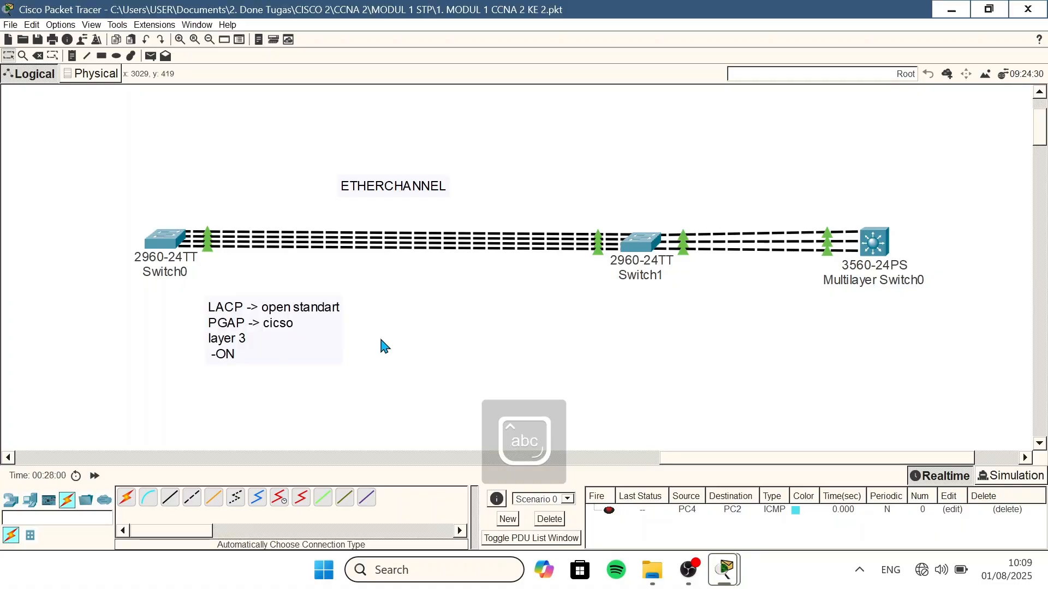
- Add another 3560-24PS multilayer switch to the right of Multilayer Switch0 and link the two with three cables
left_click(11, 501)
left_click(30, 536)
left_click(193, 499)
scroll(902, 311, "right", 2)
left_click(981, 243)
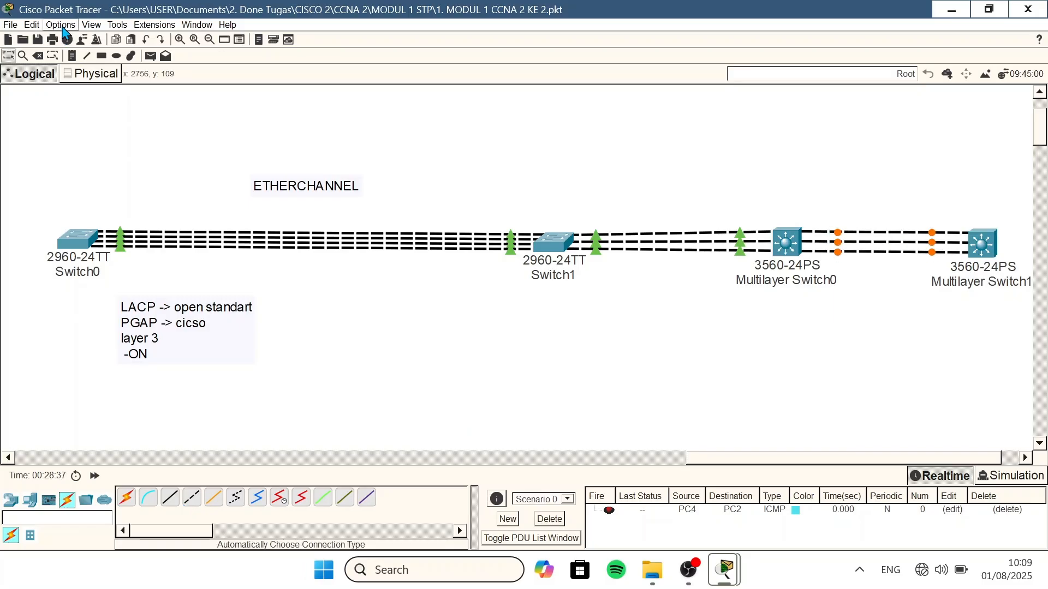
- Show the port labels in the logical workspace again through the preferences
left_click(60, 24)
left_click(77, 39)
left_click(136, 137)
left_click(908, 9)
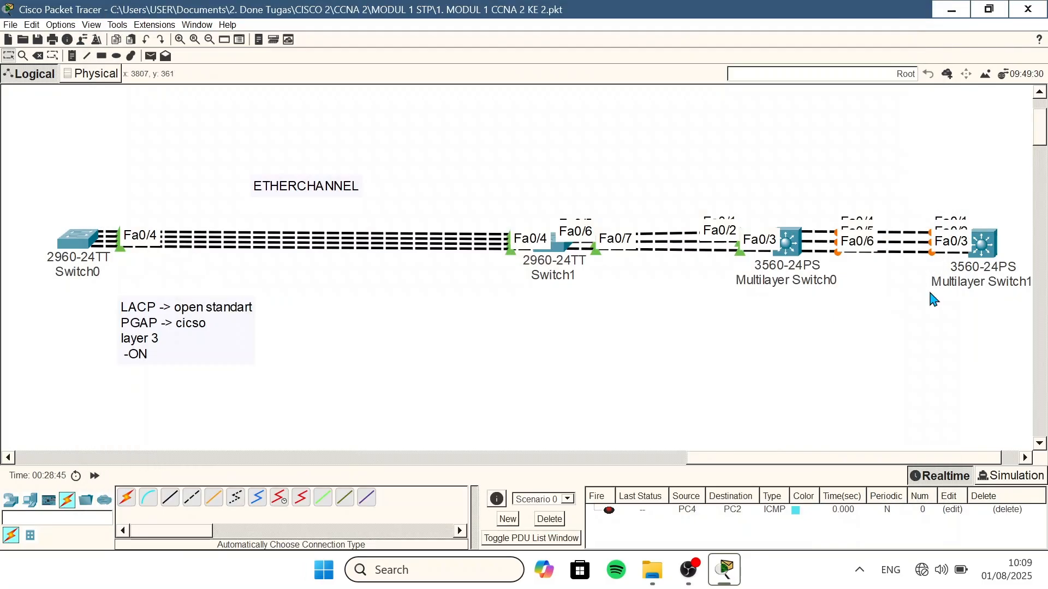
- Rename Multilayer Switch0 as Multilayer Sw 1
scroll(928, 303, "right", 1)
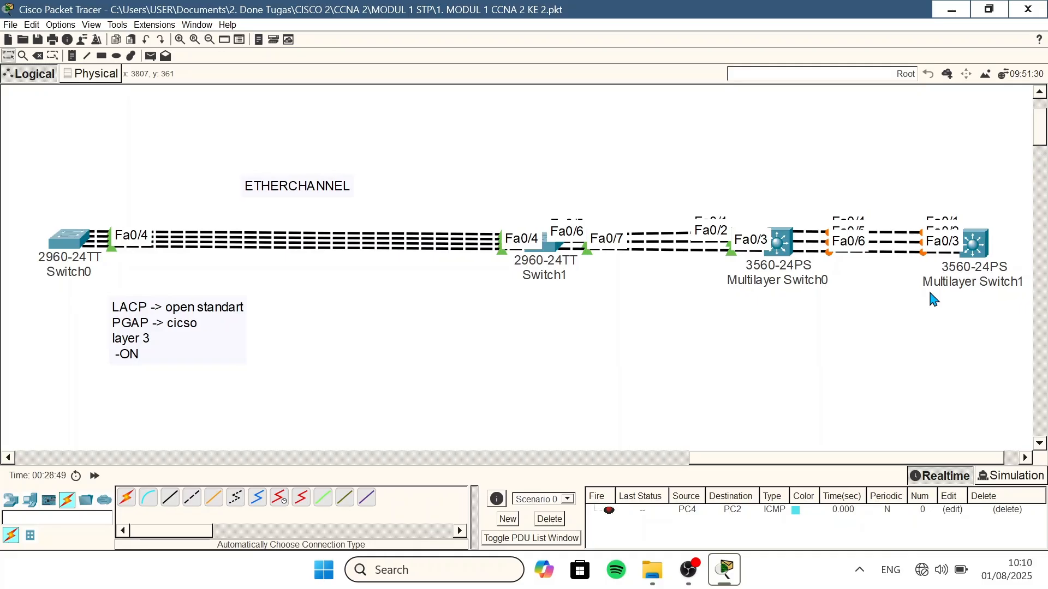
left_click(811, 280)
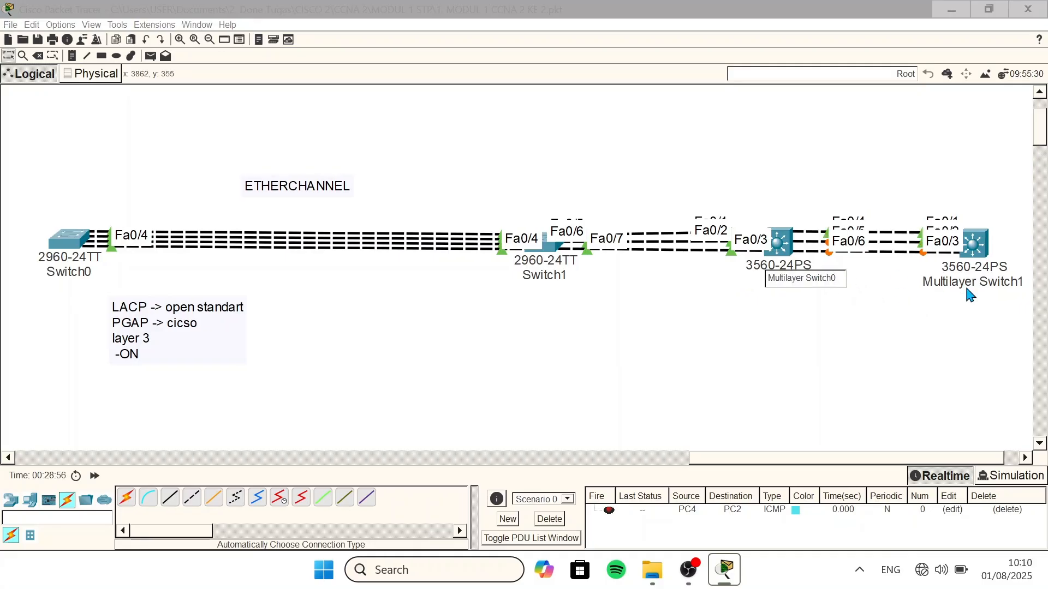
left_click(956, 307)
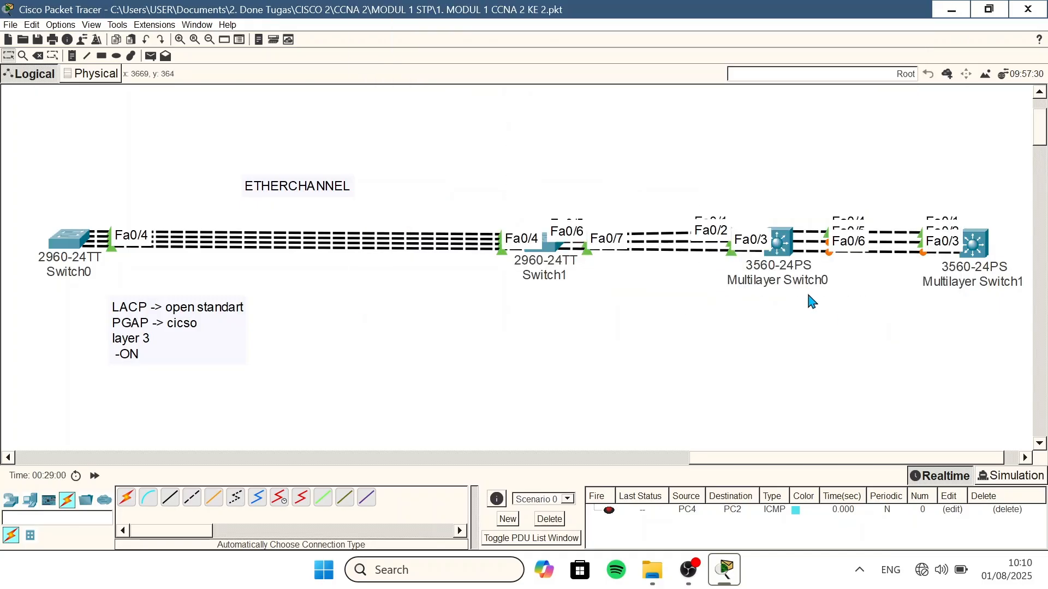
left_click(812, 280)
key("BackSpace")
key("BackSpace")
key("BackSpace")
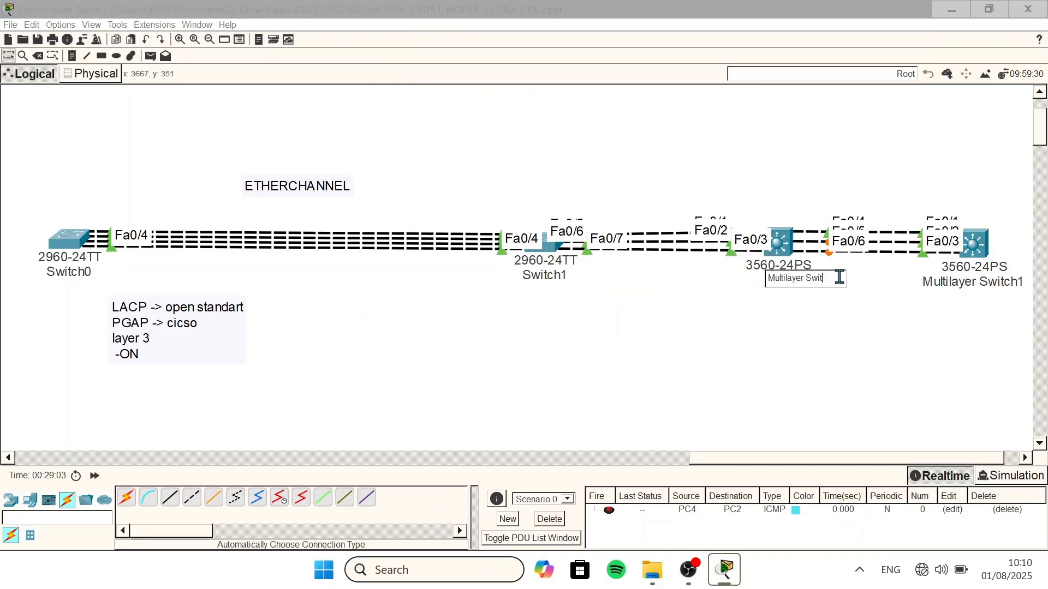
type("1")
- Rename the rightmost 3560-24PS switch as Multilayer Sw 2
left_click(1009, 282)
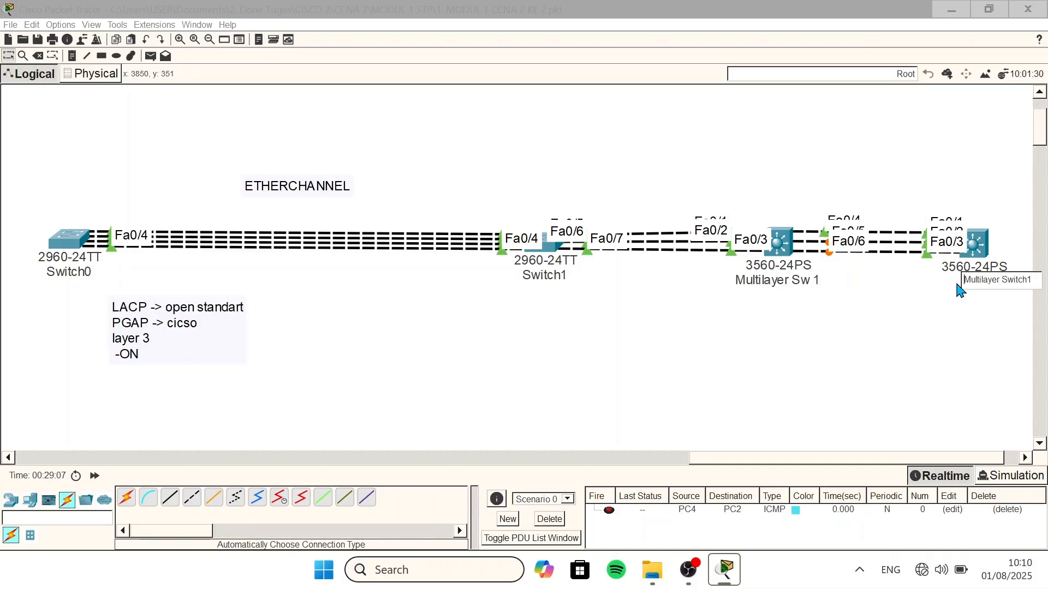
key("BackSpace")
key("BackSpace")
type("2")
left_click(850, 363)
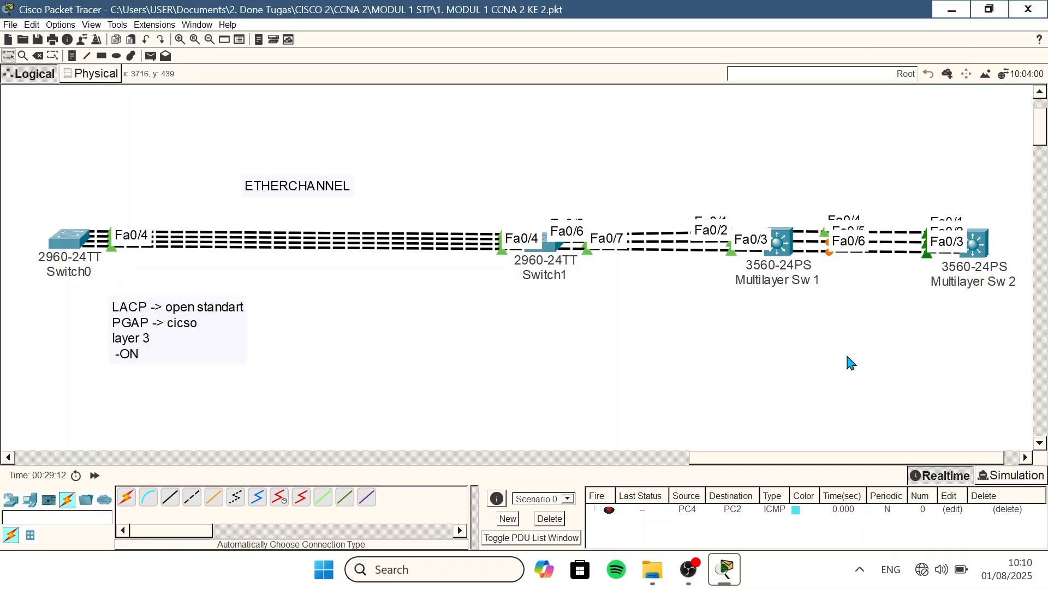
- Place the note 20.20.20.1 above Multilayer Sw 1 and the note 20.20.20.2 above Multilayer Sw 2
left_click(72, 55)
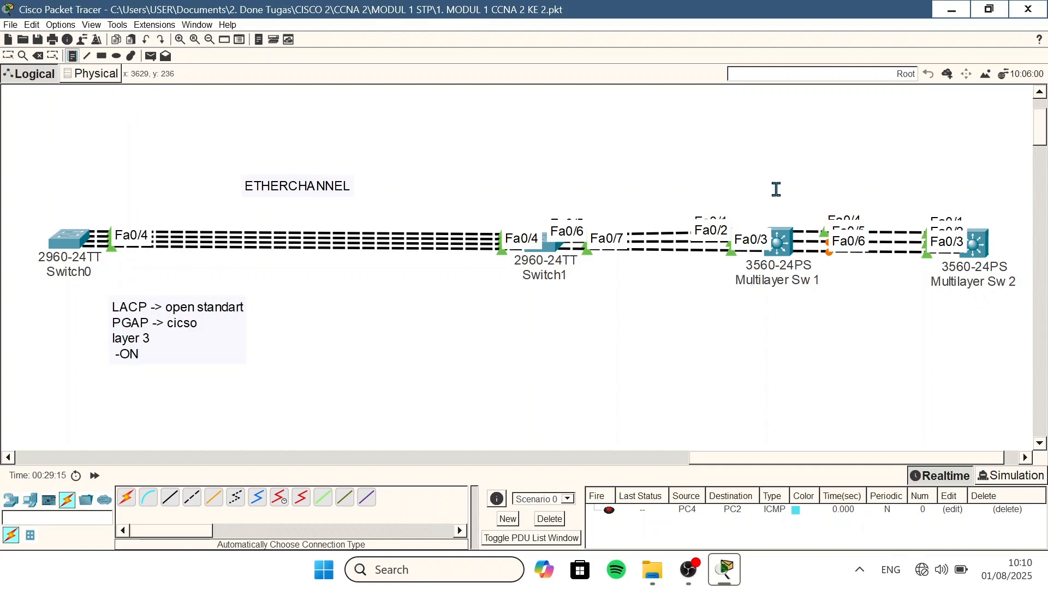
left_click(749, 194)
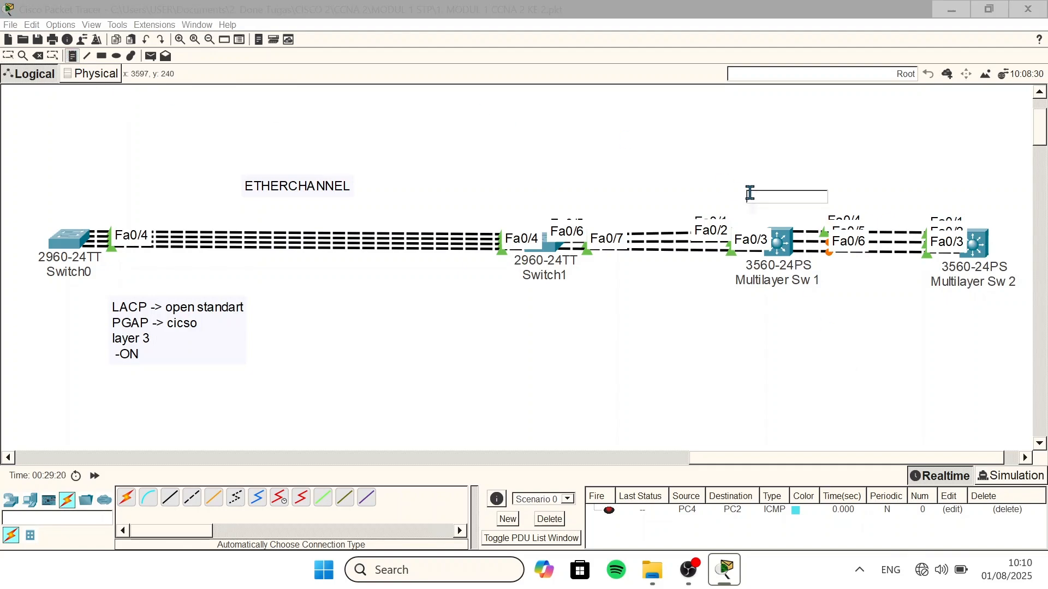
type("20.20.20.1")
left_click(921, 196)
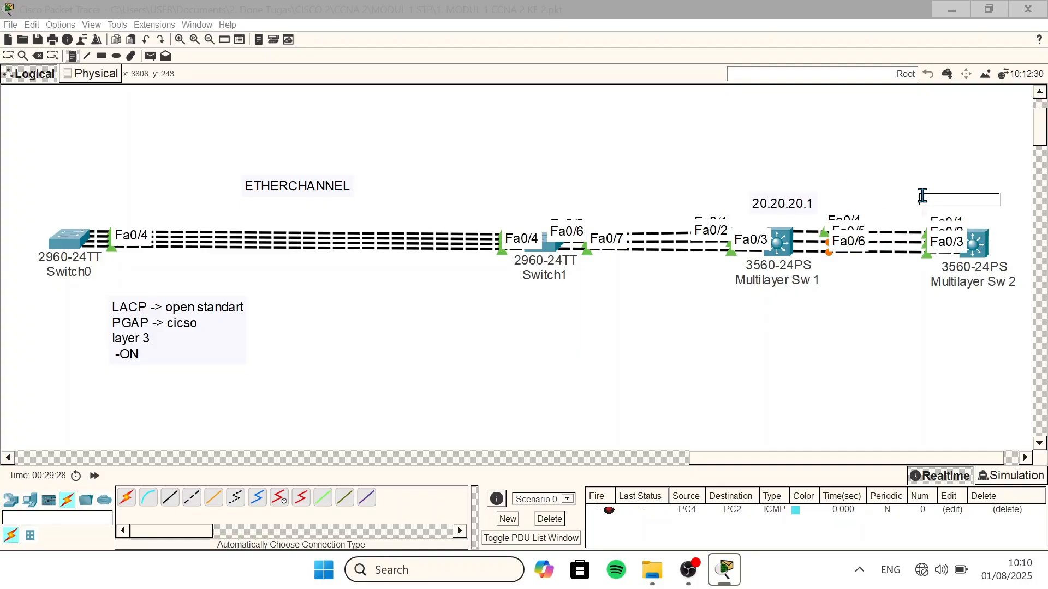
type("20.20.20.2")
left_click(781, 168)
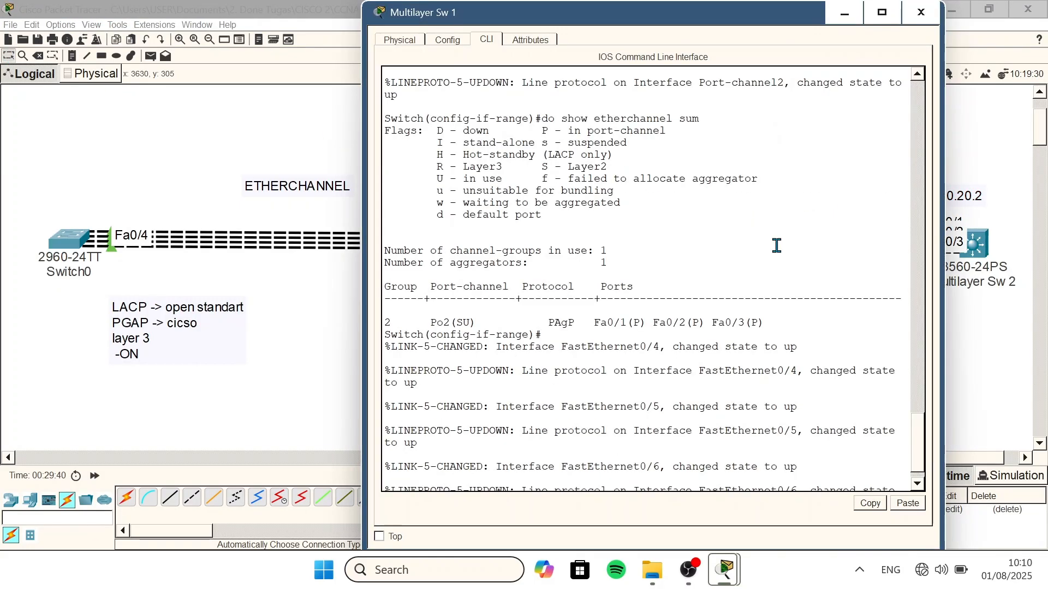
- In Multilayer Sw 1's command line, exit the current interface range and enter configuration of the range fa0/4-6
scroll(795, 386, "down", 1)
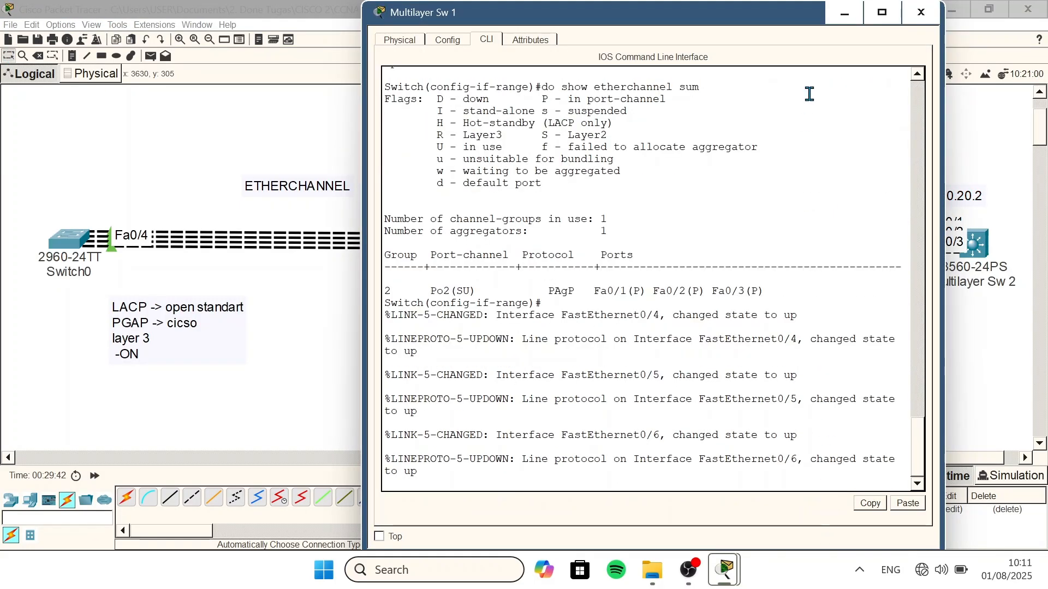
left_click_drag(795, 4, 761, 65)
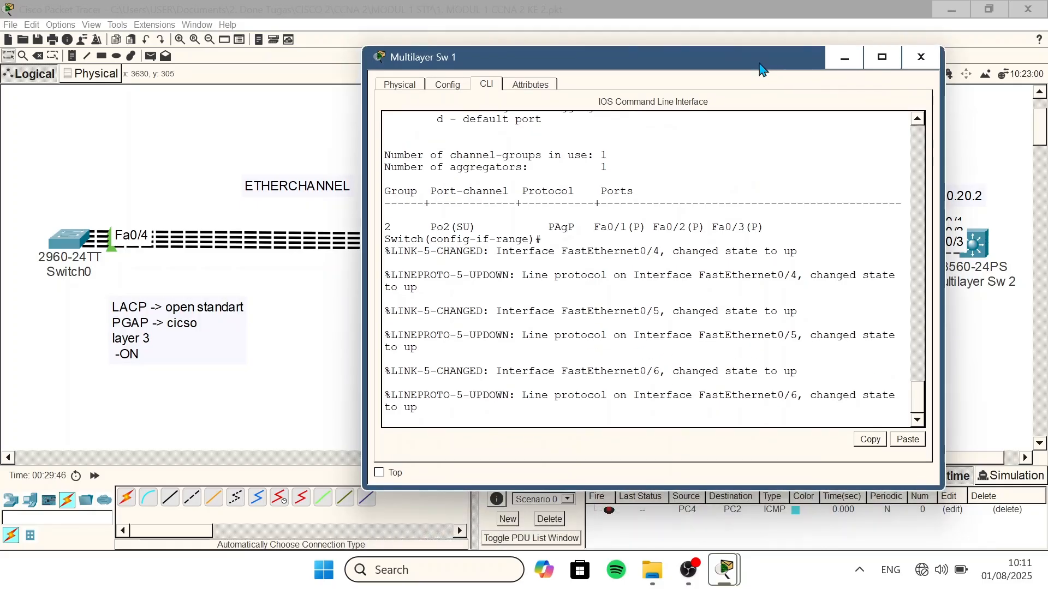
key("Return")
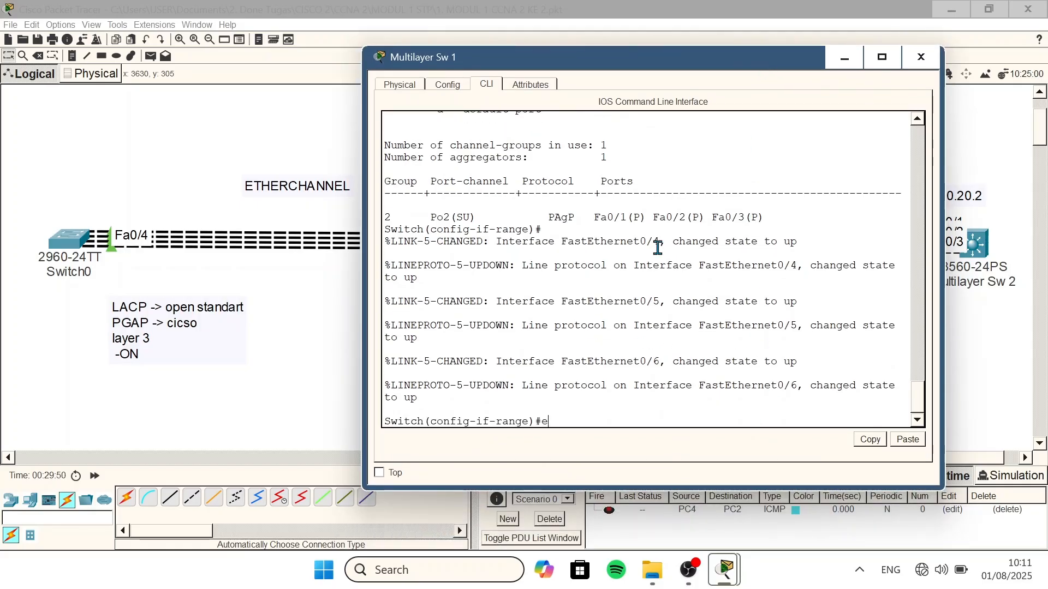
type("ex")
key("Return")
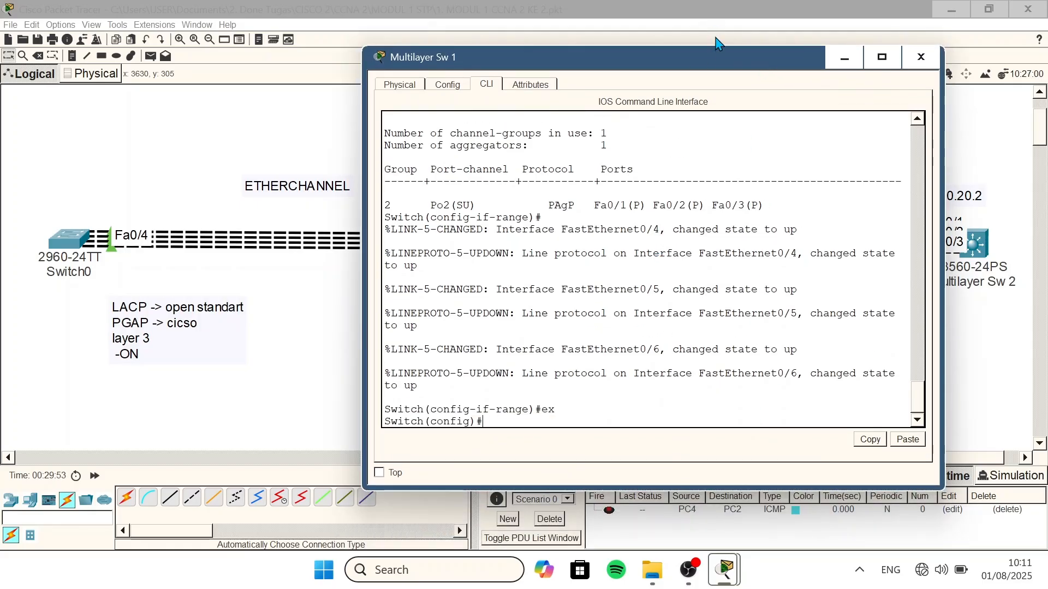
left_click_drag(717, 54, 473, 60)
type("in")
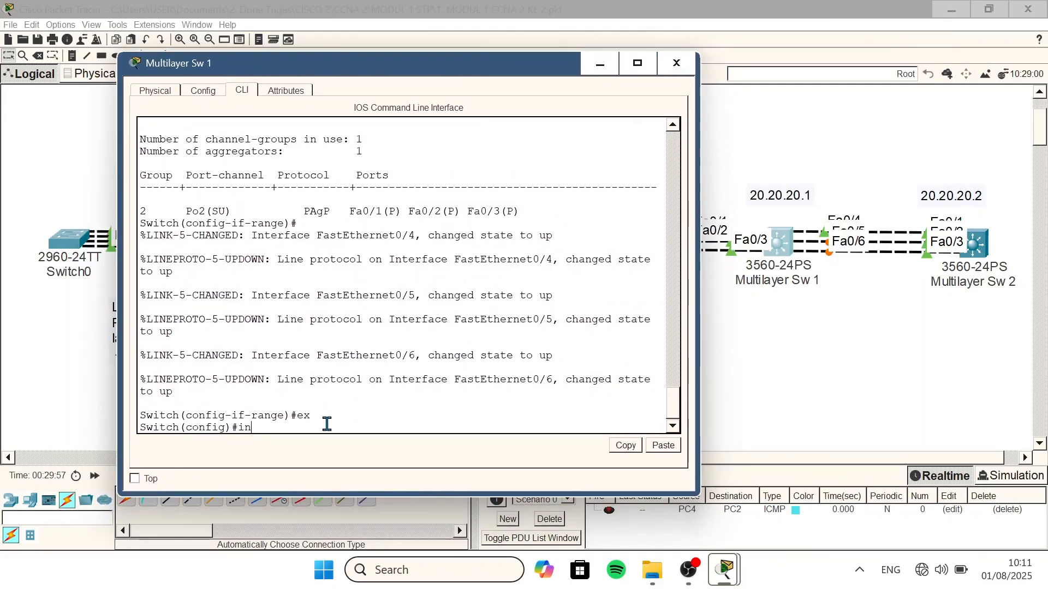
type("t range f")
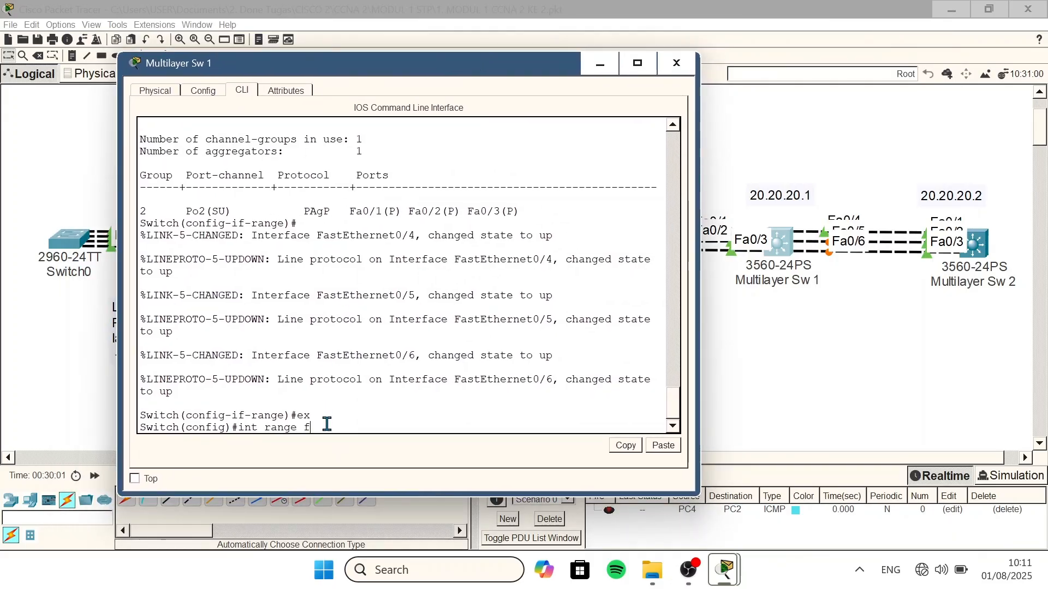
type("a0/4-")
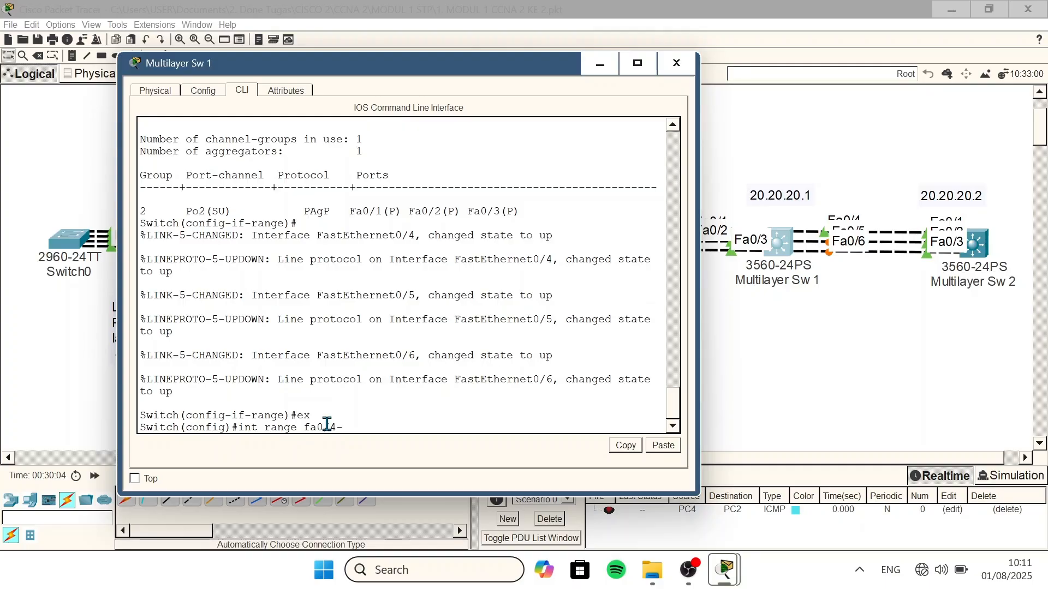
type("6")
key("Return")
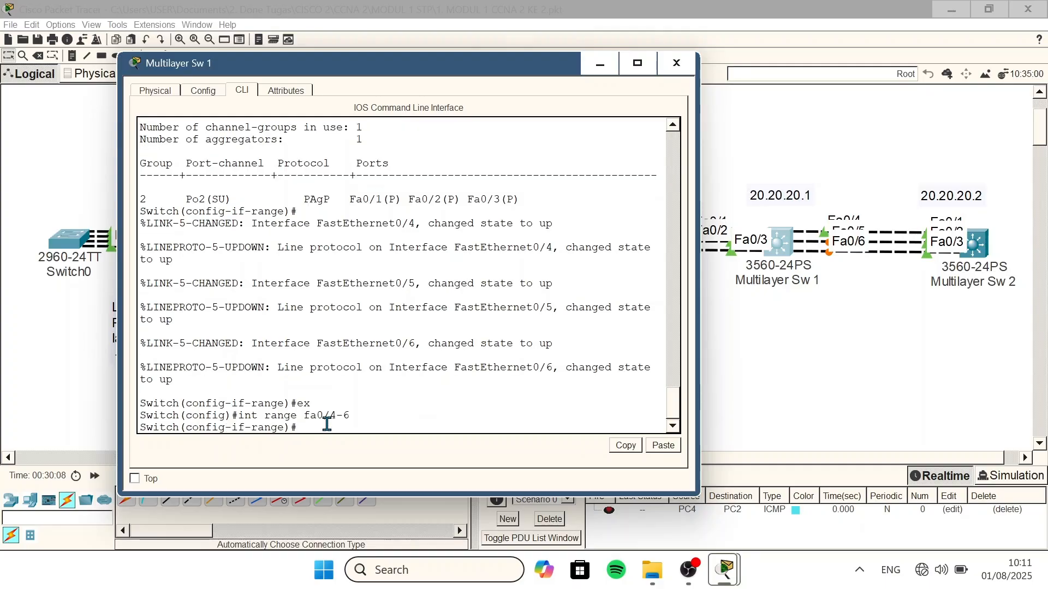
- Turn ports fa0/4-6 of Multilayer Sw 1 into layer 3 ports with no sw
type("no sw")
key("Return")
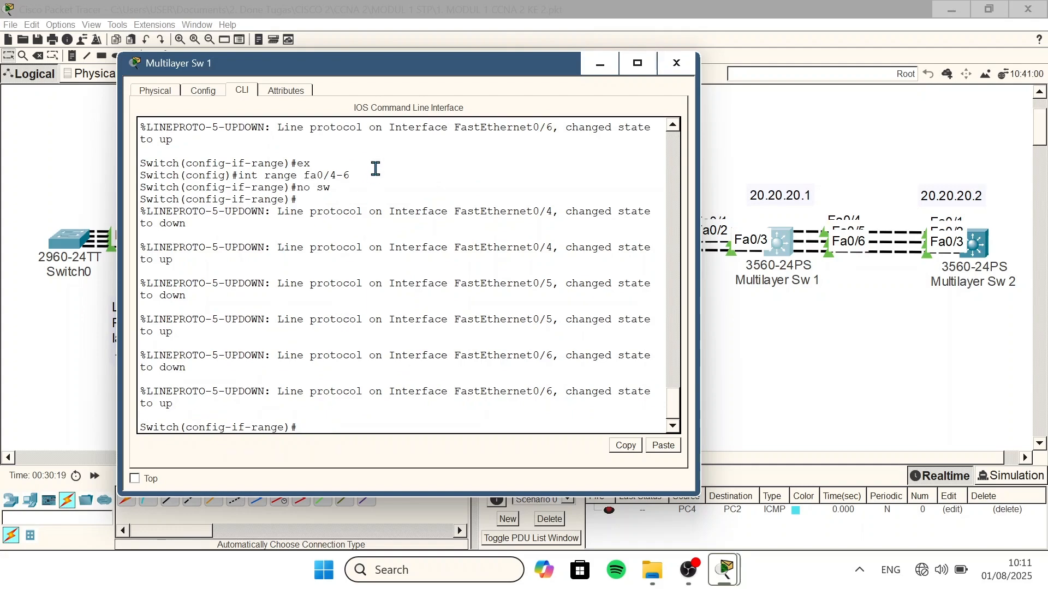
left_click_drag(363, 175, 238, 173)
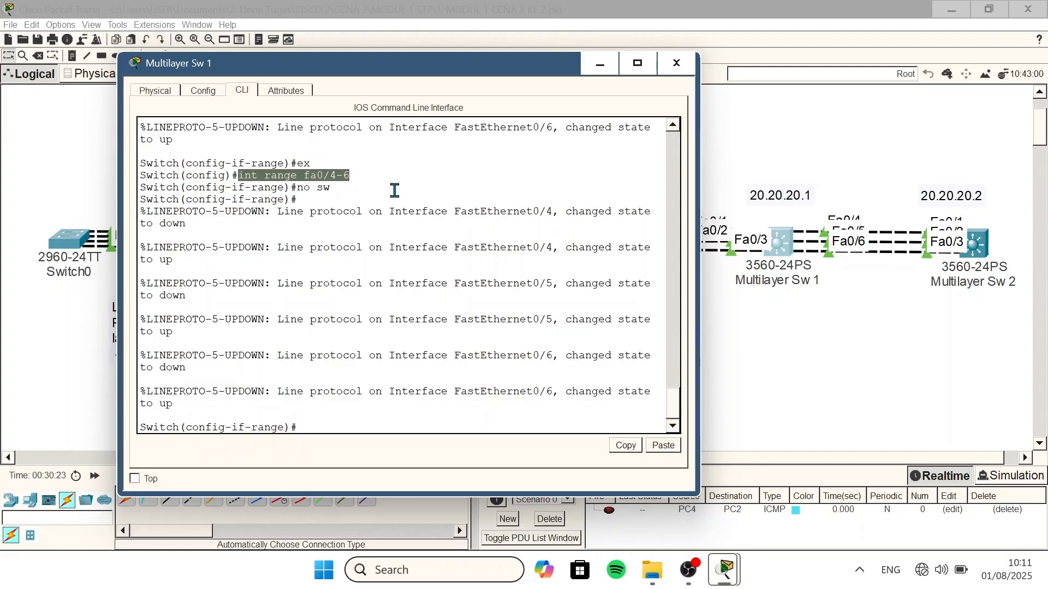
left_click(394, 190)
- List the mode options for channel group 3 and assign ports fa0/4-6 to it in mode on
type("ch")
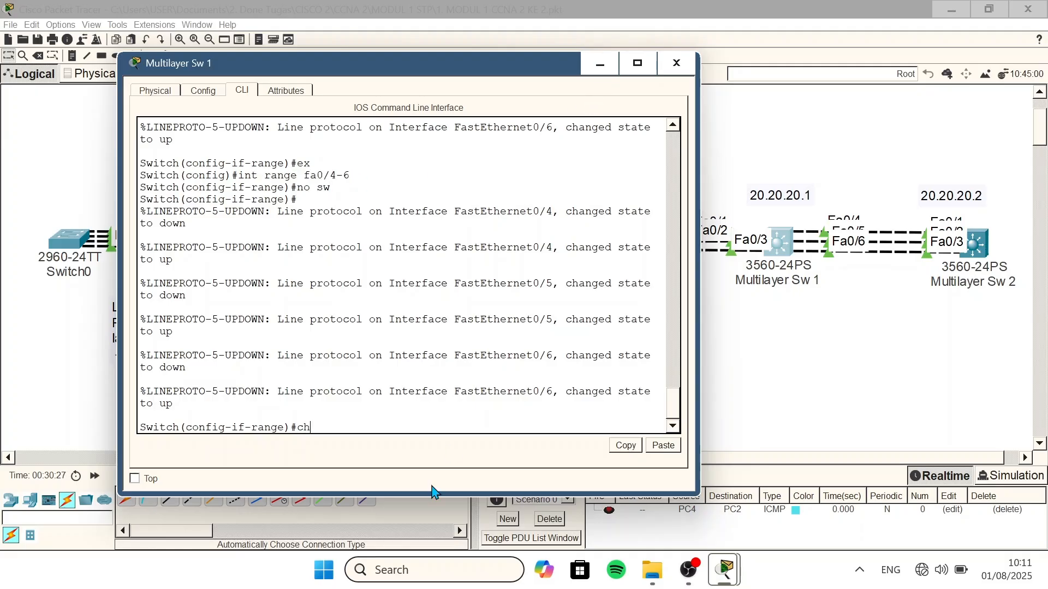
type("annel-g 3 mode ?")
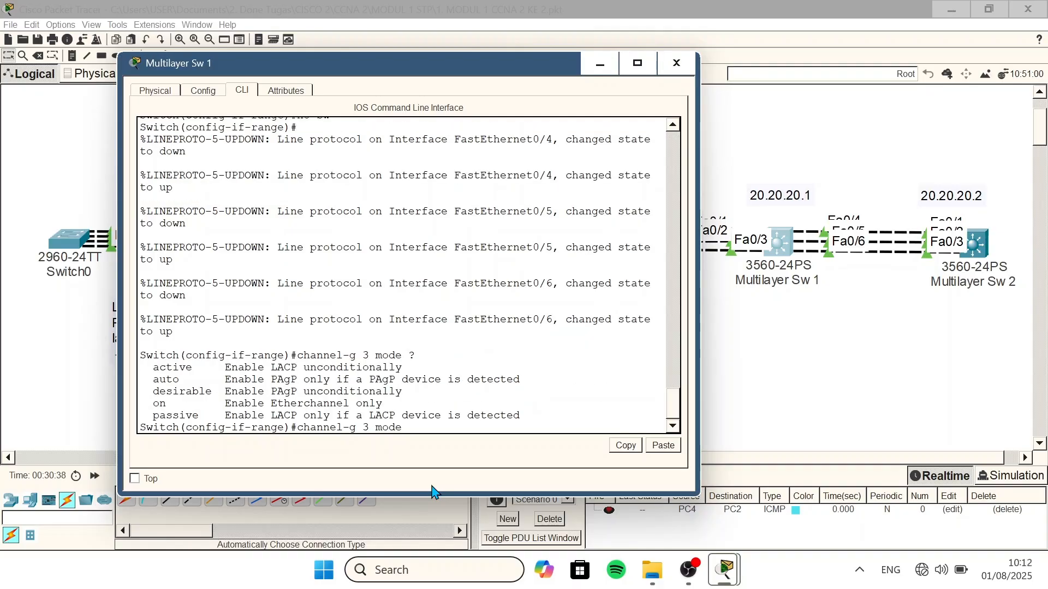
left_click_drag(151, 404, 423, 406)
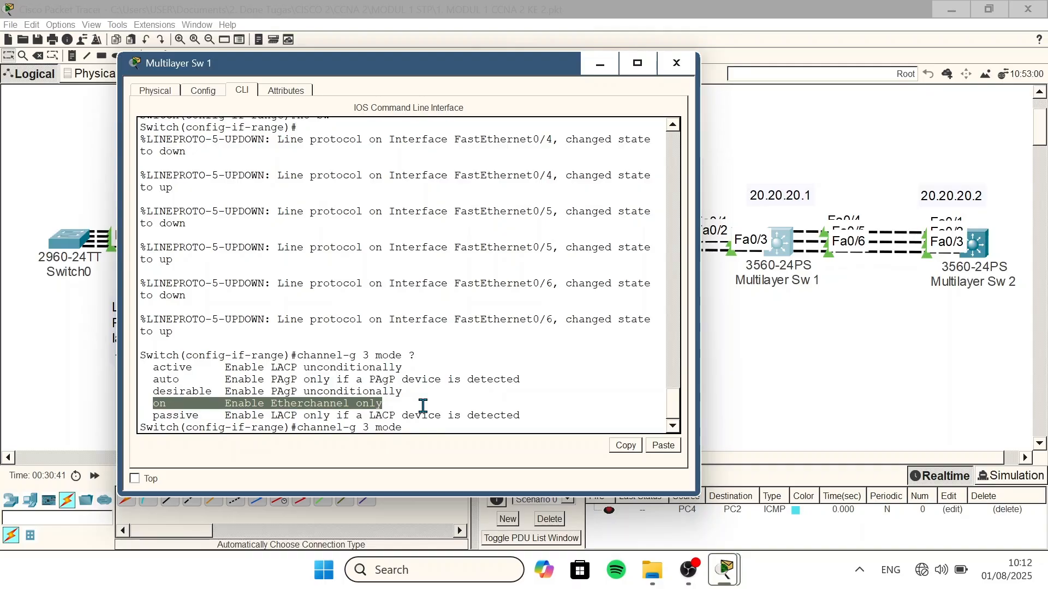
left_click(423, 406)
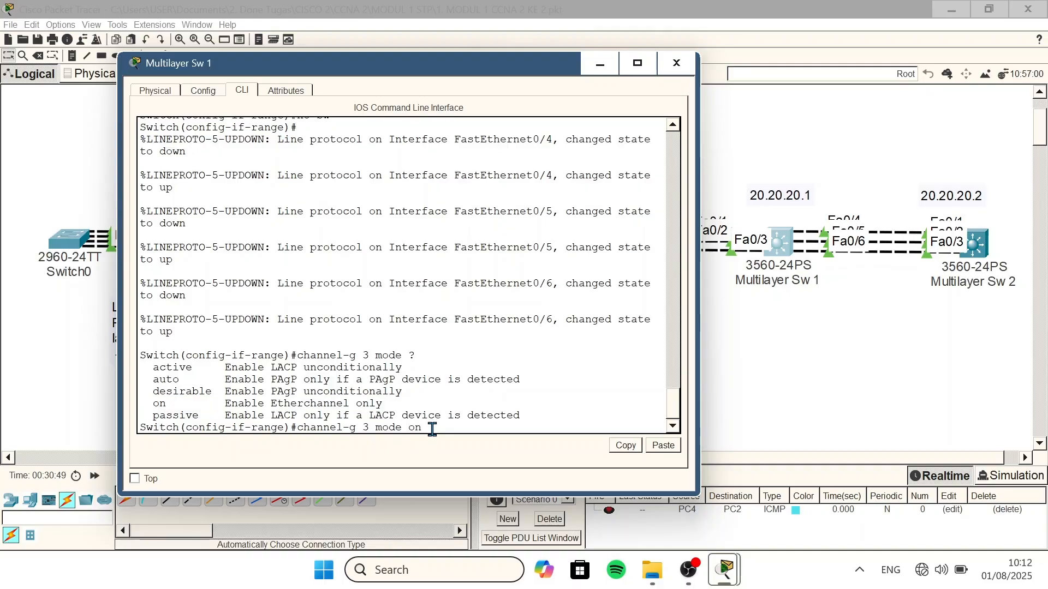
key("Return")
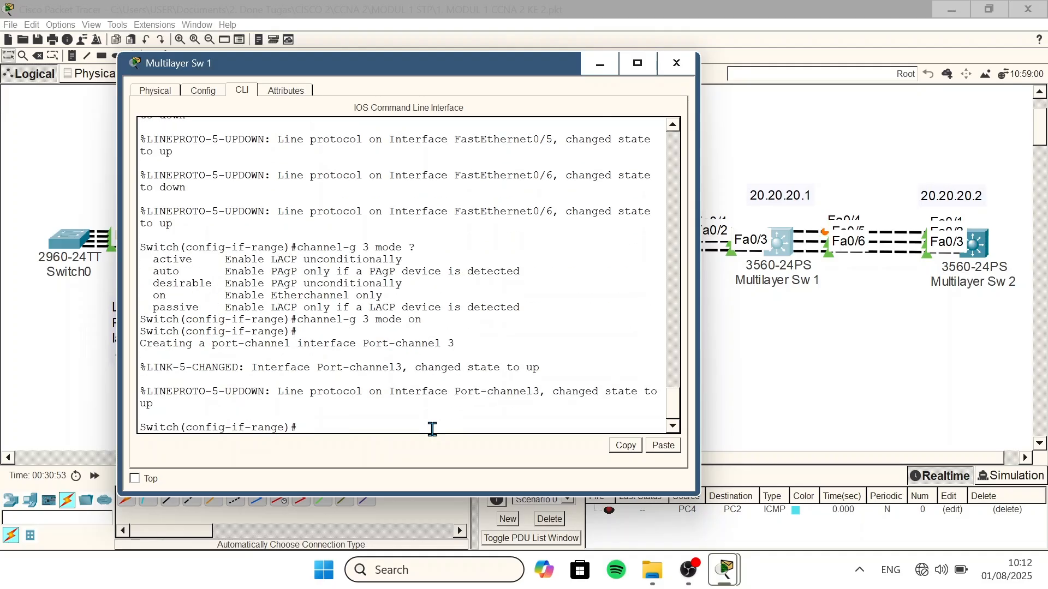
- Give interface po3 on Multilayer Sw 1 the IP address 20.20.20.1 with mask 255.255.255.0
type("int ")
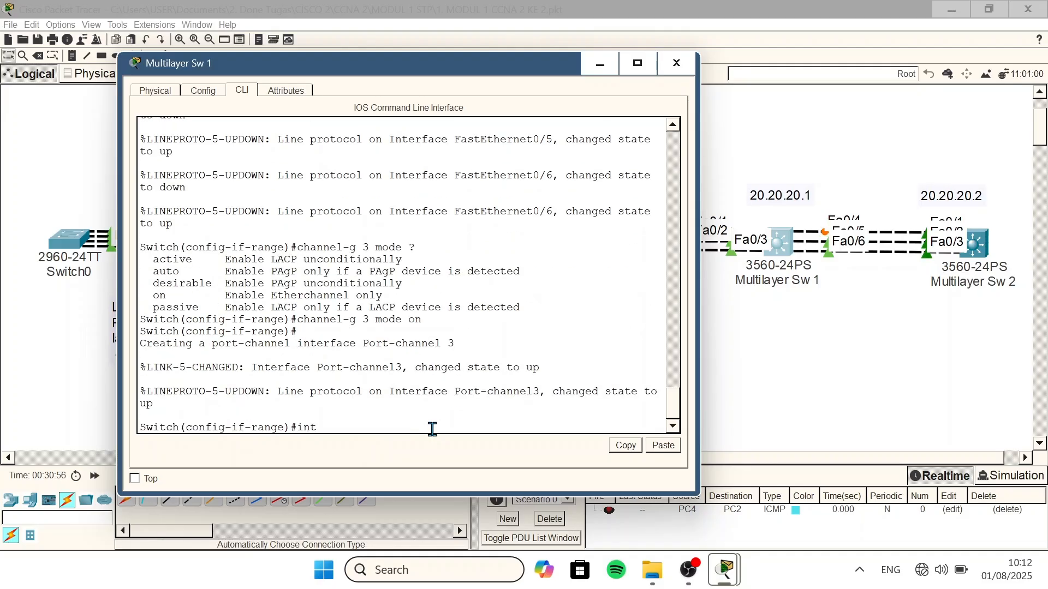
type("po3")
key("Return")
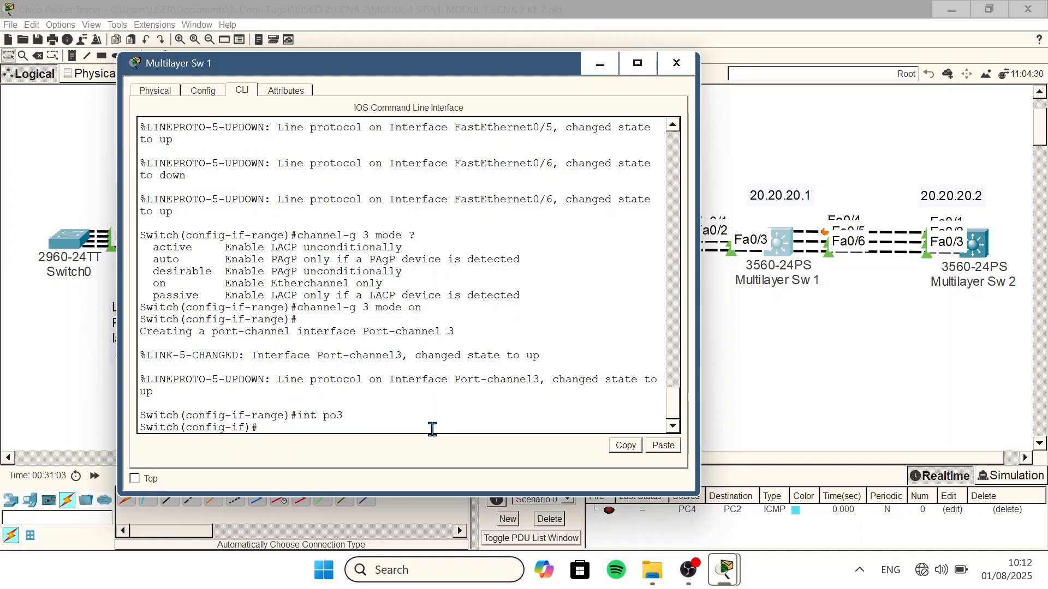
type("ip add")
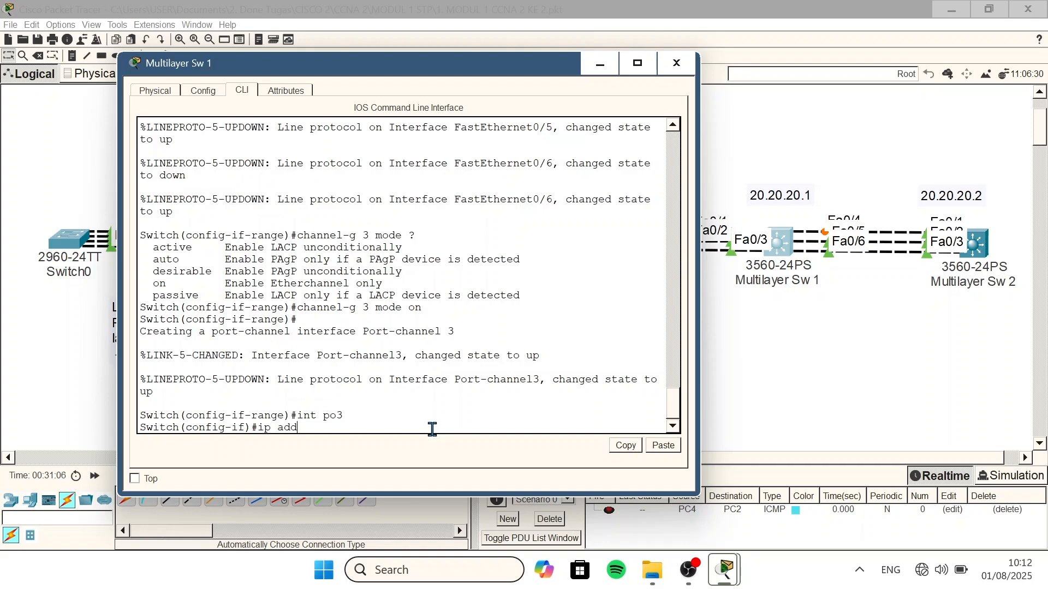
type(" 20.20.20.")
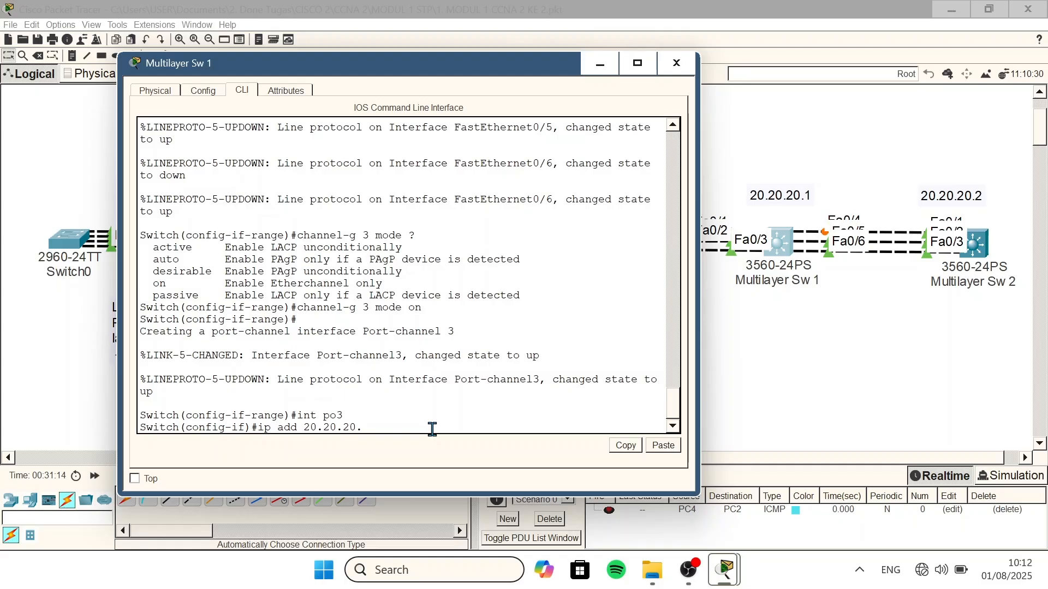
type("1 255.265.255.0")
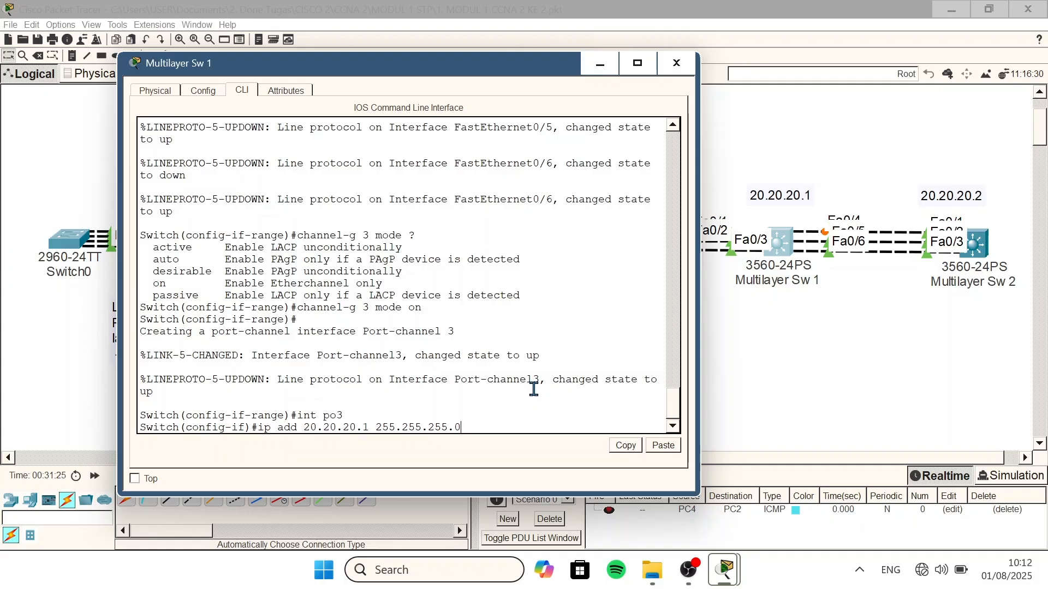
key("Return")
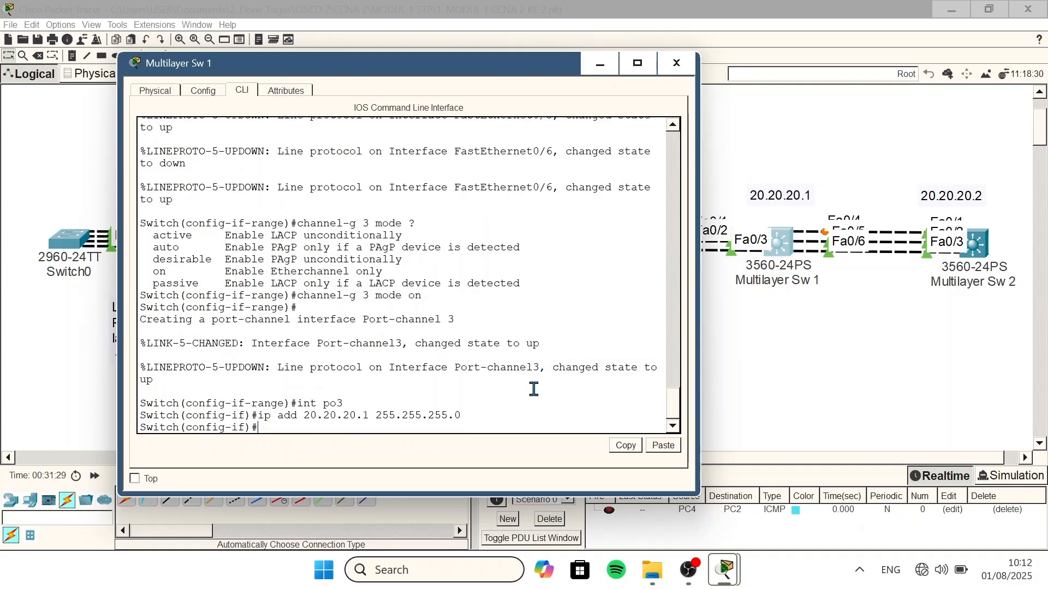
- Open Multilayer Sw 2's command line, decline the initial configuration dialog and enter global configuration mode
left_click(730, 353)
left_click(974, 243)
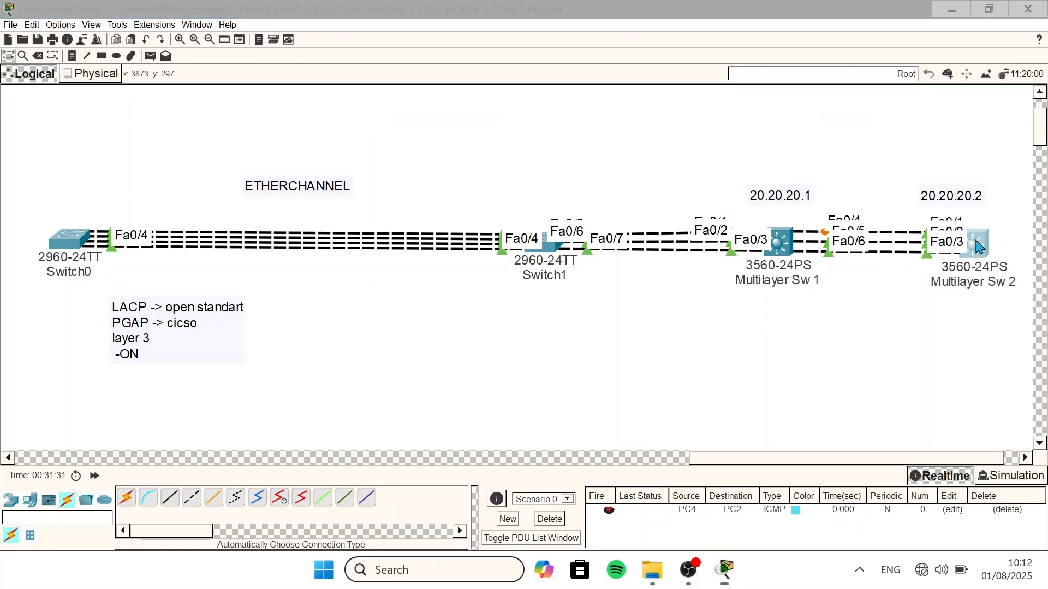
left_click(486, 39)
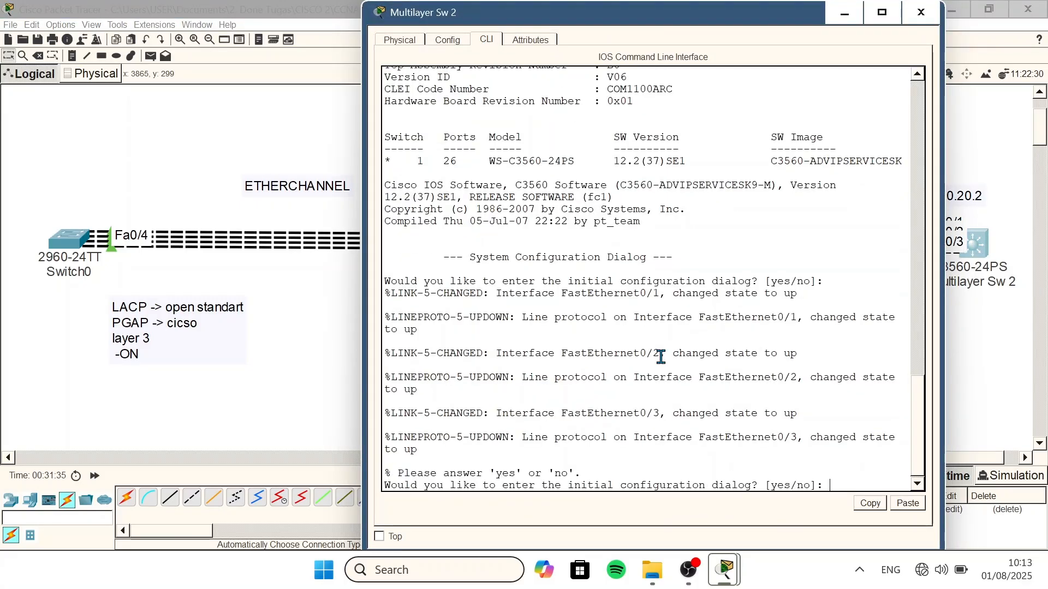
type("no")
key("Return")
key("Return")
type("en")
key("Return")
type("conf t")
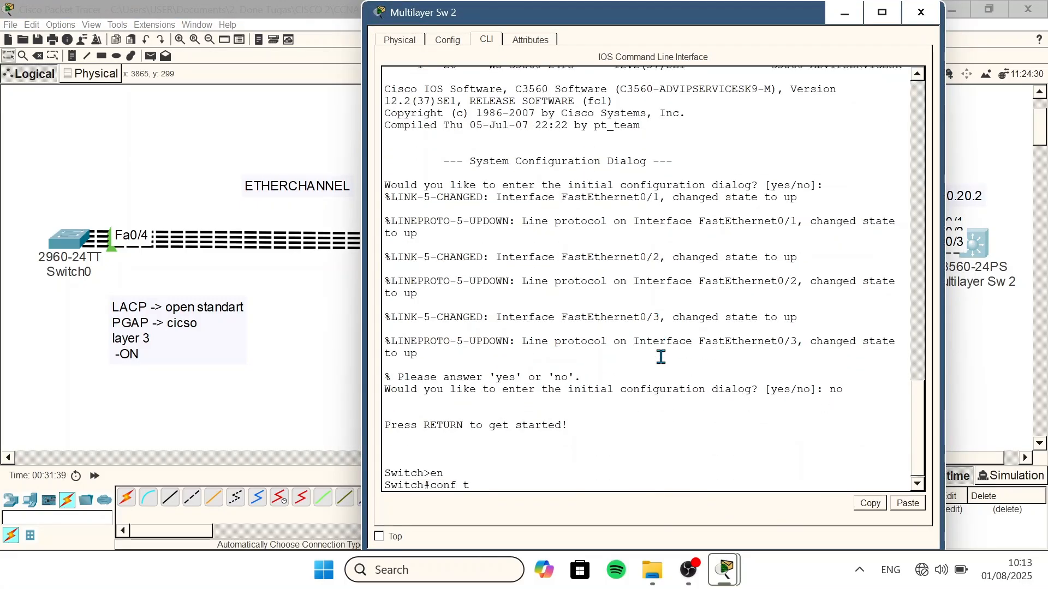
key("Return")
- Turn ports fa0/1-3 of Multilayer Sw 2 into layer 3 ports with no sw and assign them to channel group 3 in mode on
type("int range")
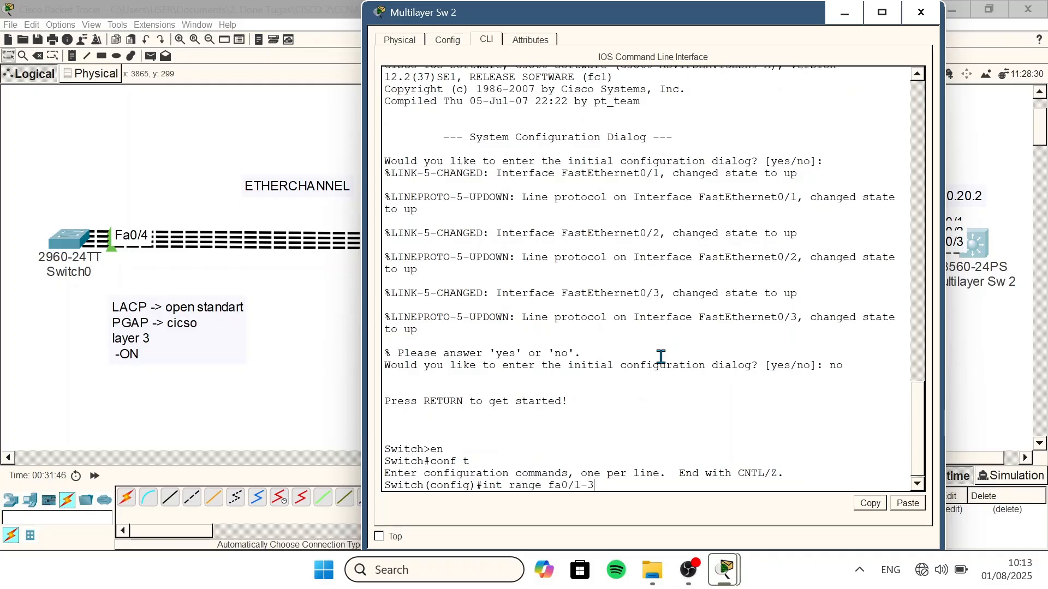
type(" fa0/1-3")
key("Return")
key("Return")
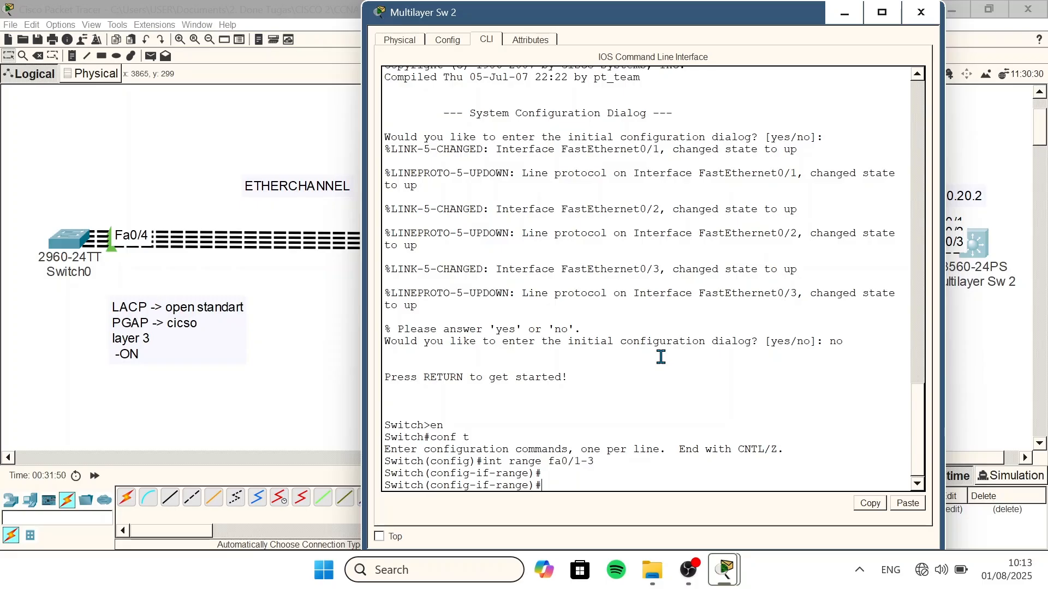
type("no sw")
key("Return")
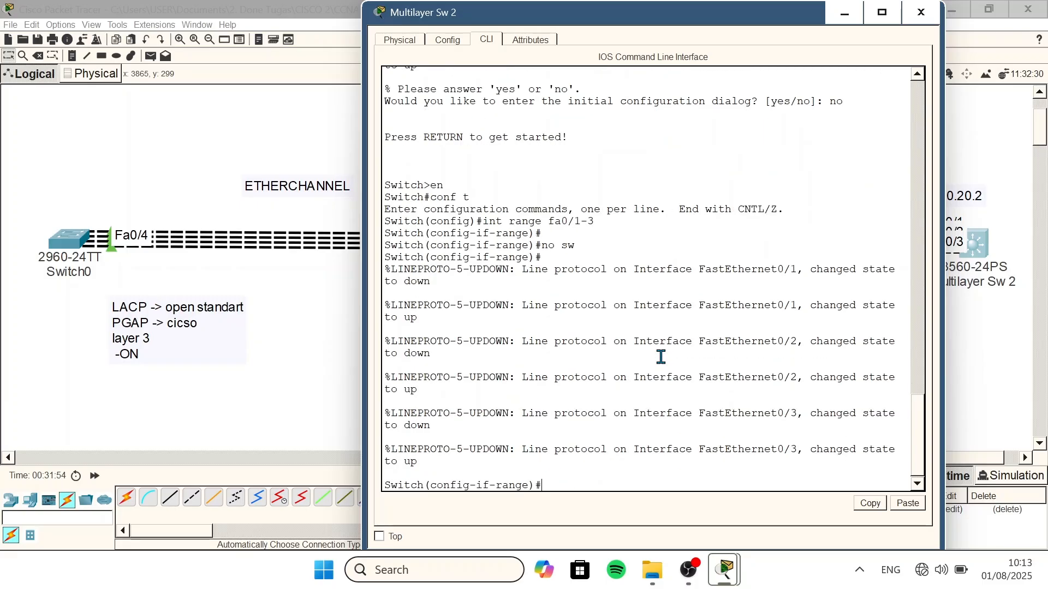
type("channel-g 3 mode  on")
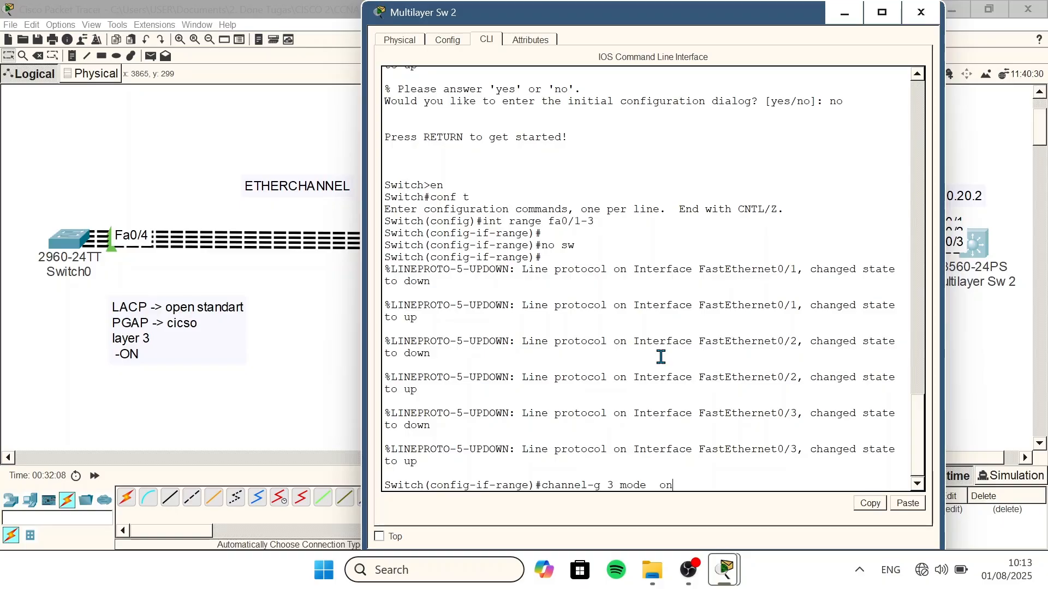
key("Return")
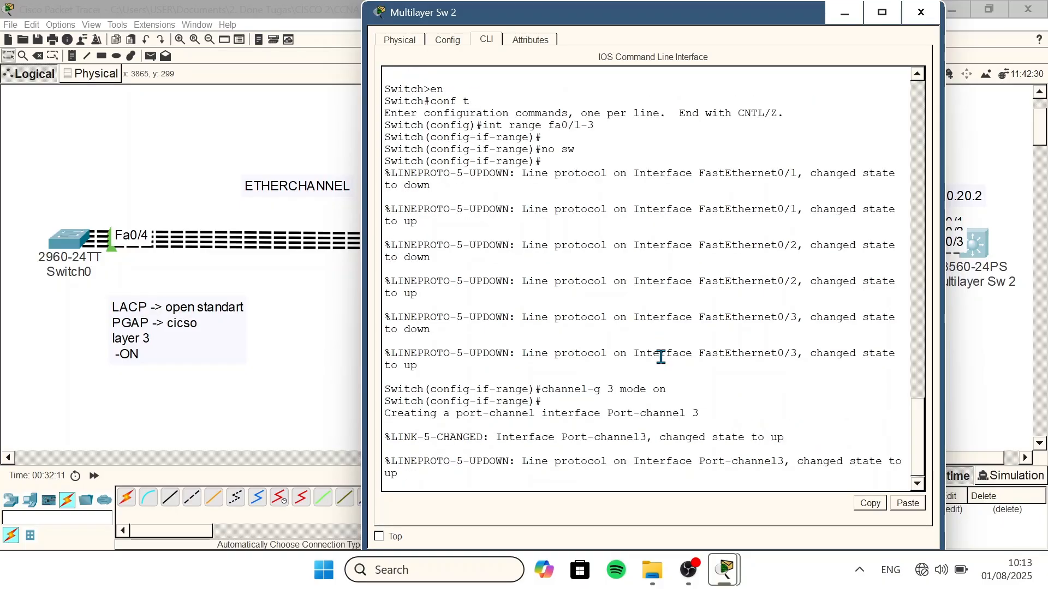
- Give interface po3 on Multilayer Sw 2 the IP address 20.20.20.2 with mask 255.255.255.0 and close its window
type("itch(config-if-range)#i")
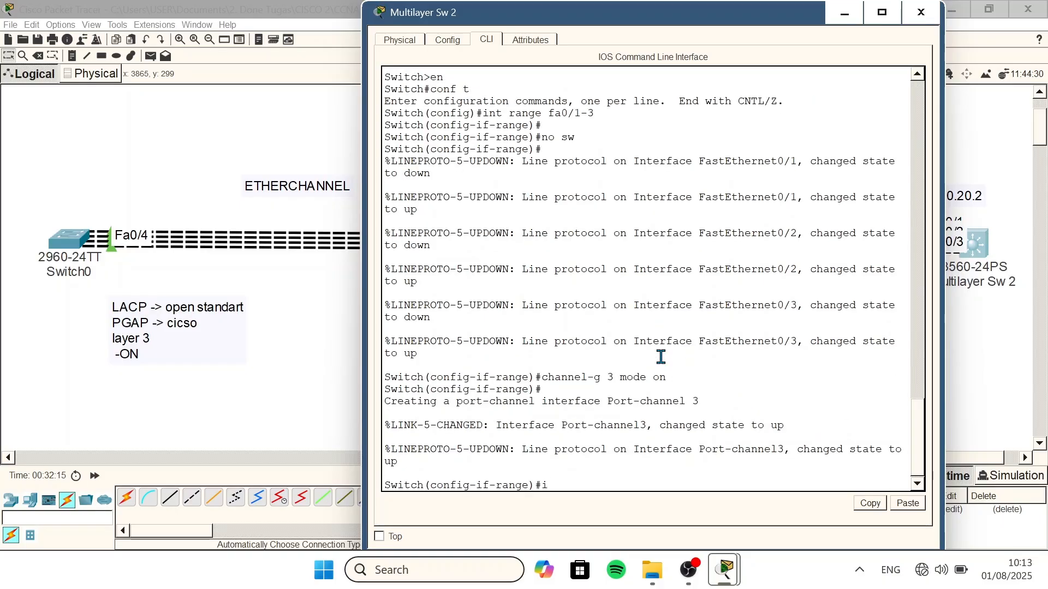
type("nt po3")
key("Return")
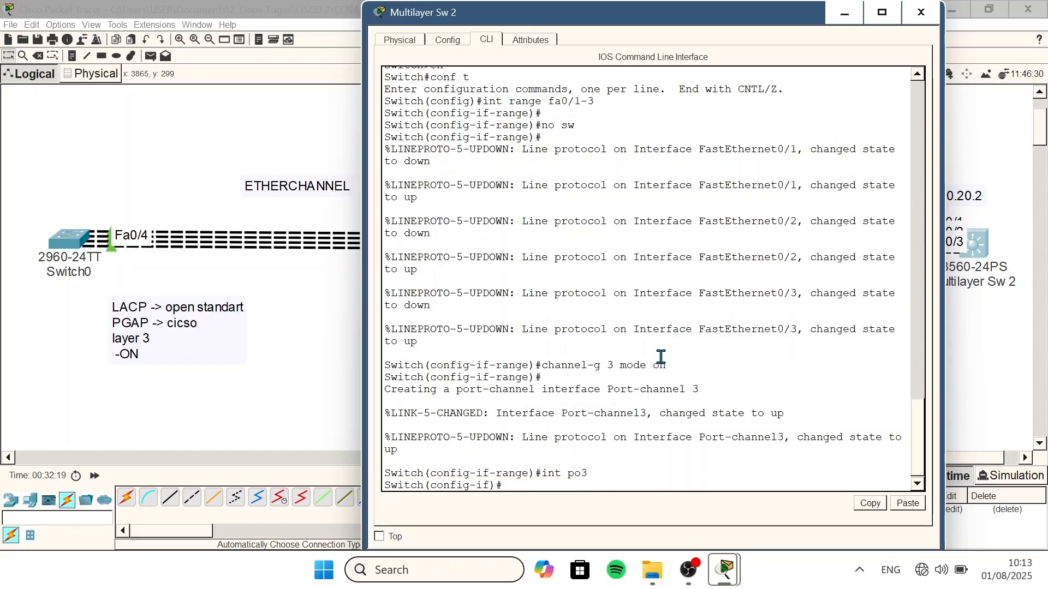
type("ip add 20.20.20.2 255.255")
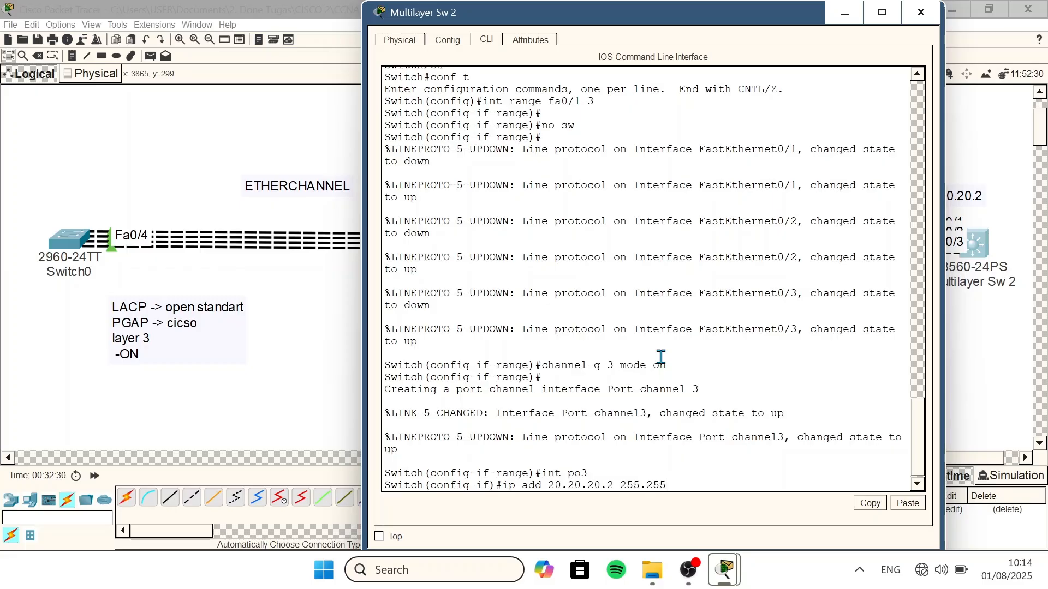
type(".255.0")
key("Return")
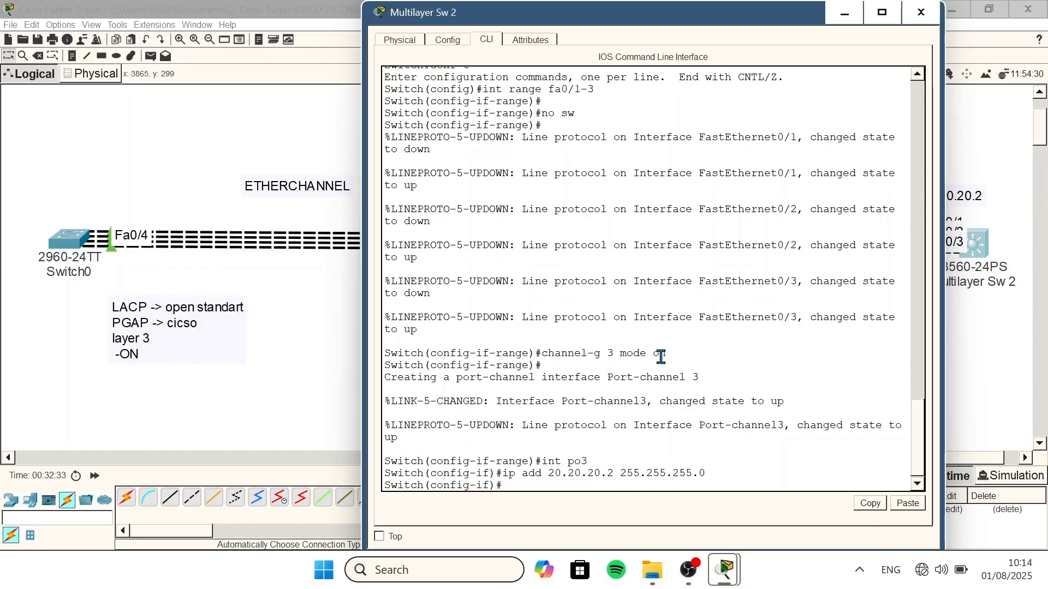
left_click(921, 12)
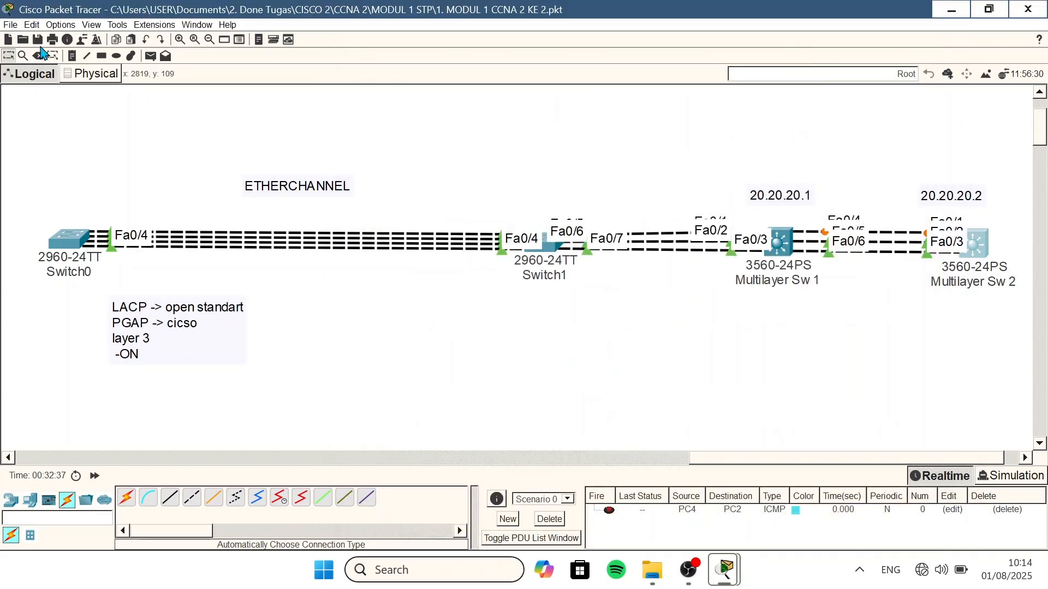
- Turn off the preference that always shows port labels in the logical workspace
left_click(60, 25)
left_click(77, 38)
left_click(136, 138)
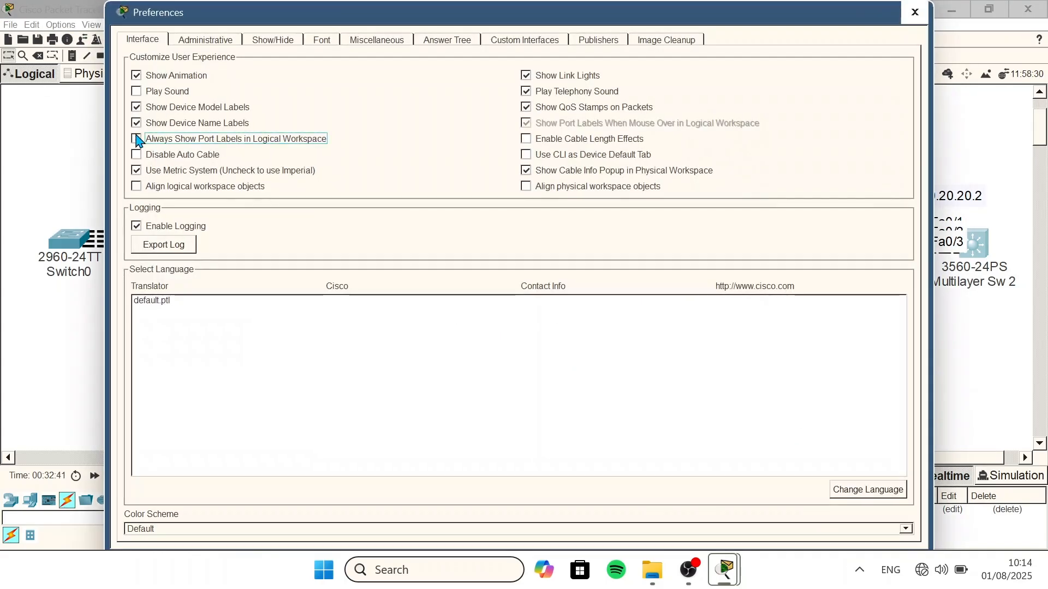
left_click(915, 12)
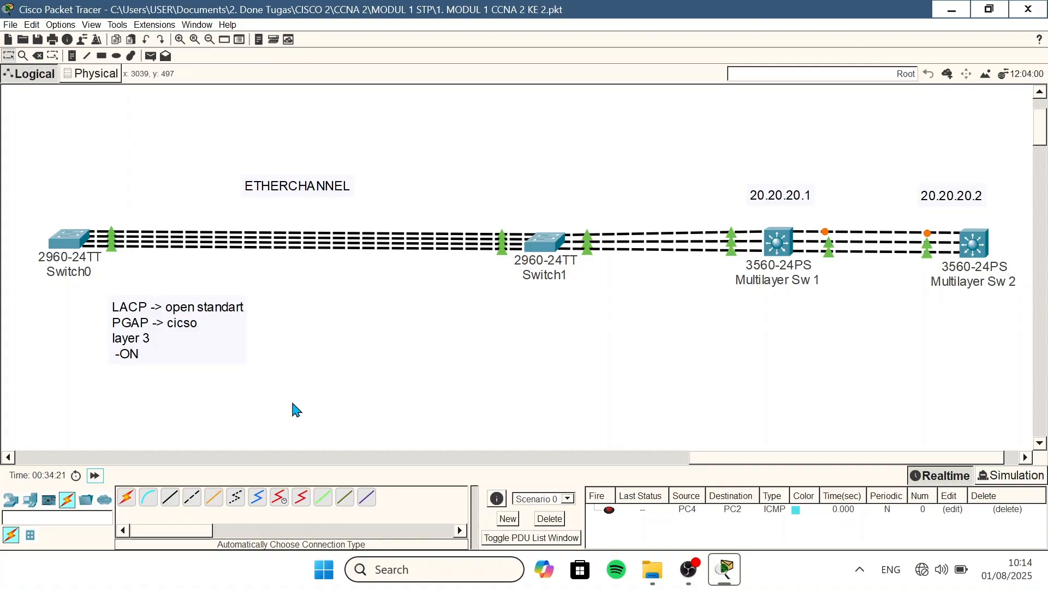
- Show the EtherChannel summary on Multilayer Sw 2 and examine the channel group 3 row with its ports
left_click(977, 248)
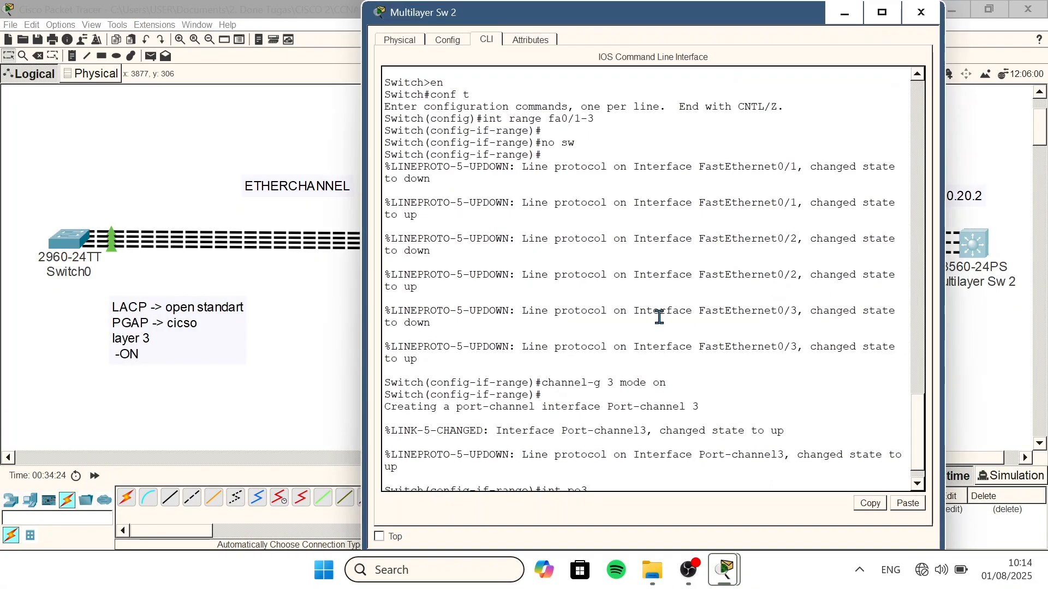
type("do ")
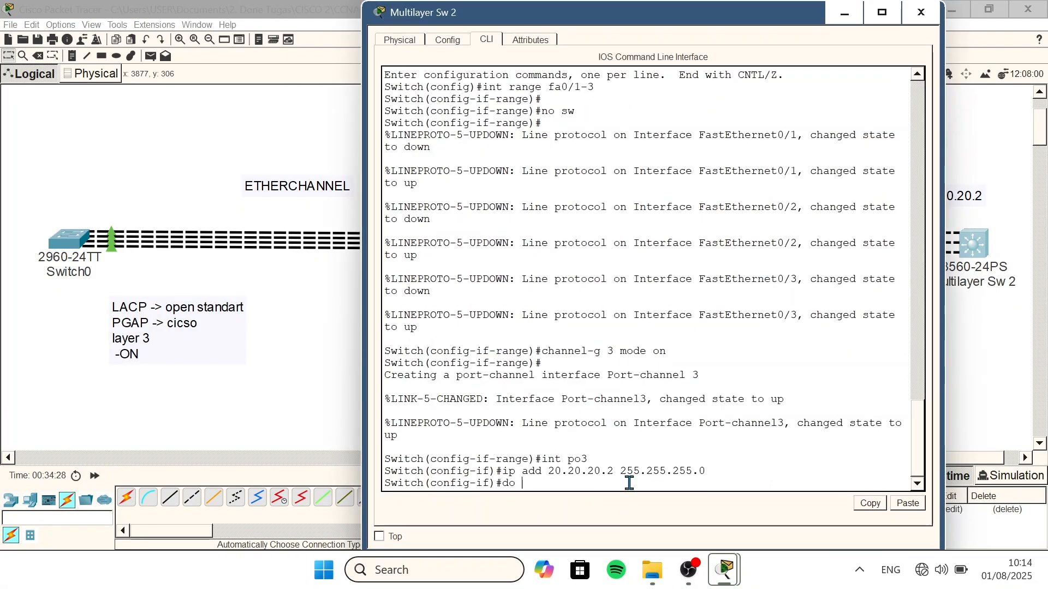
type("show ether s")
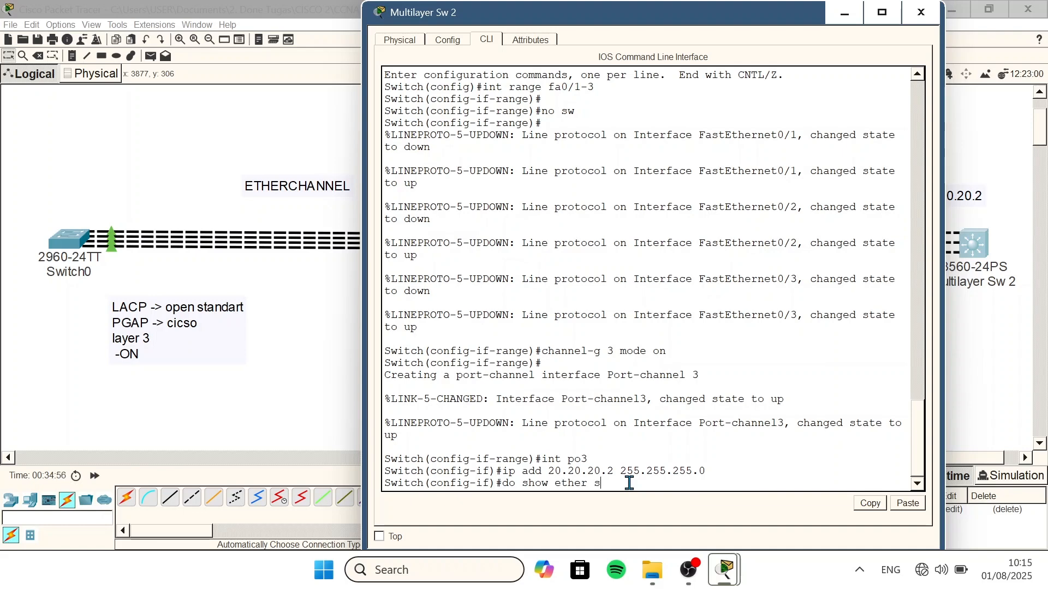
type("um")
key("Return")
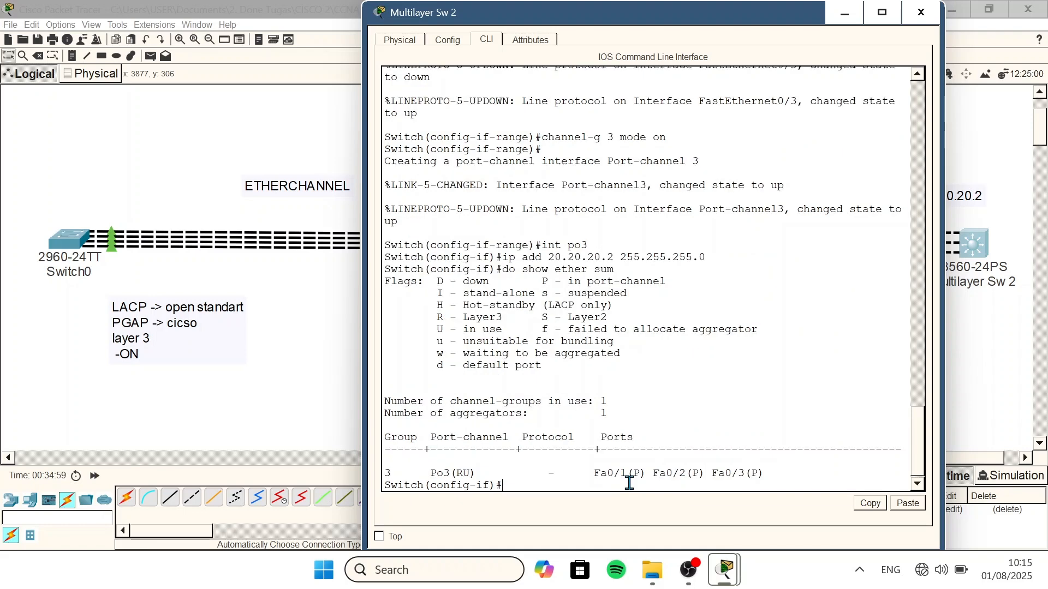
left_click_drag(705, 21, 489, 23)
left_click_drag(167, 476, 571, 481)
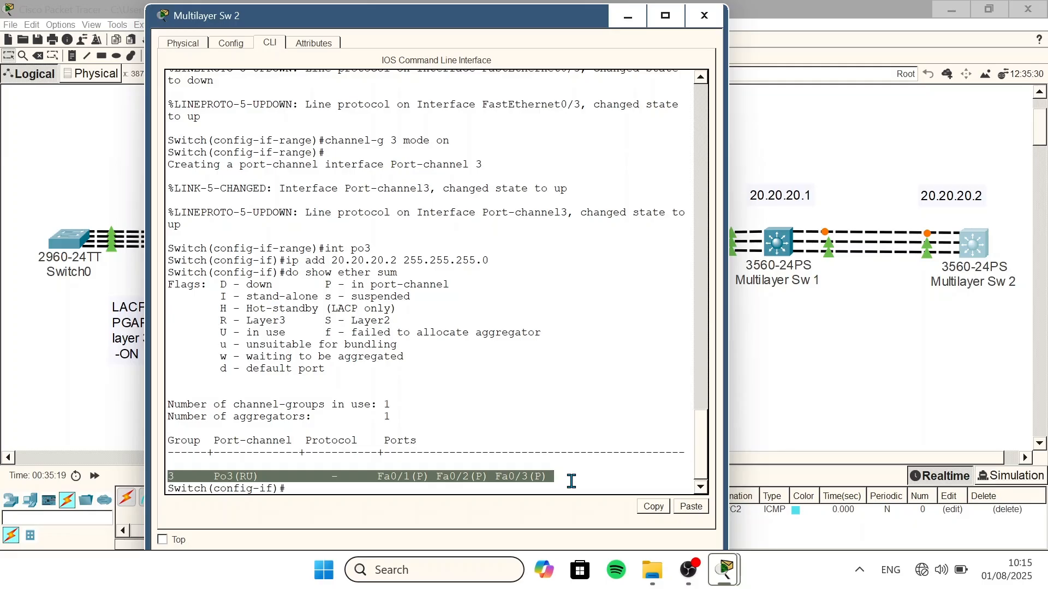
left_click(797, 443)
- Show the EtherChannel summary on Multilayer Sw 1 and examine its channel group 3 row
left_click(778, 242)
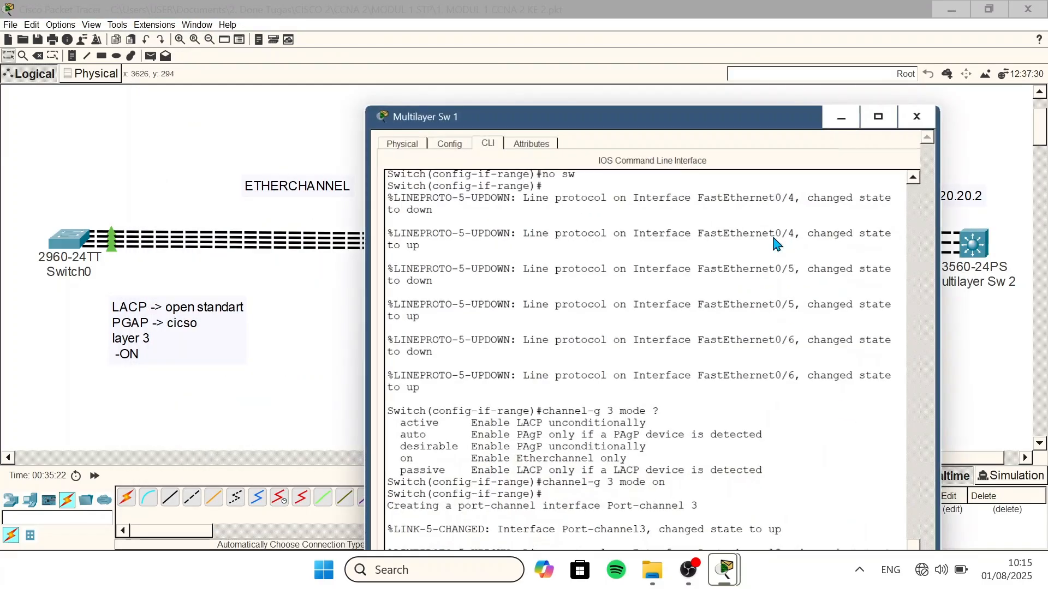
type("d")
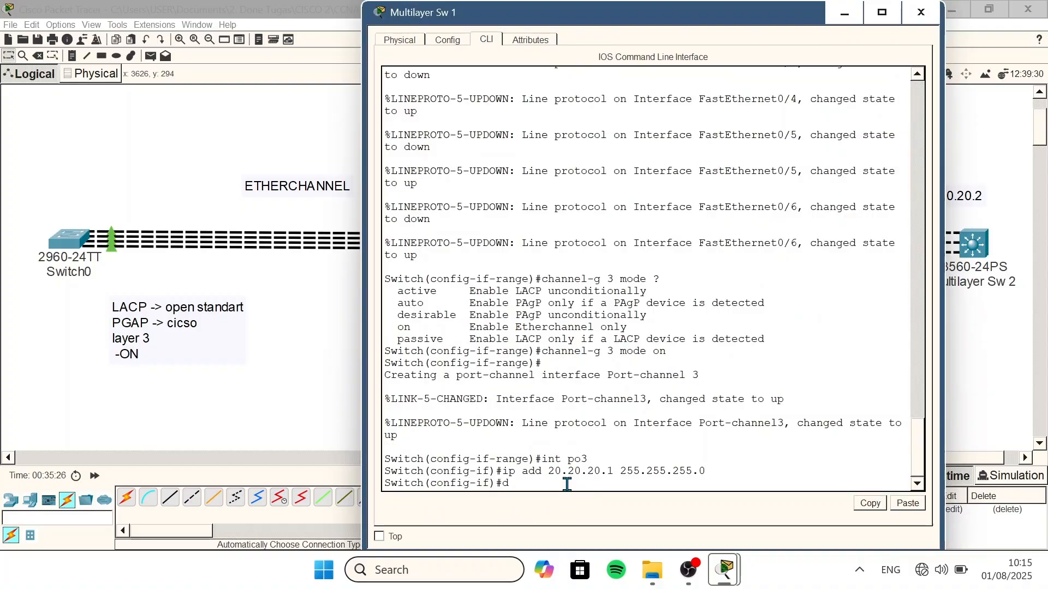
type("o show ether")
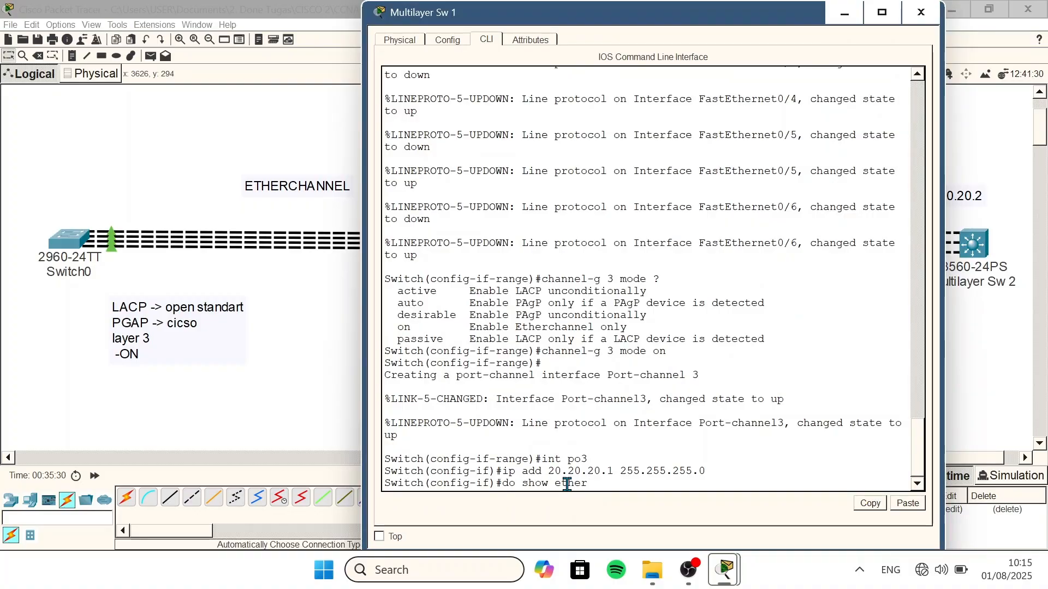
type(" sum")
key("Return")
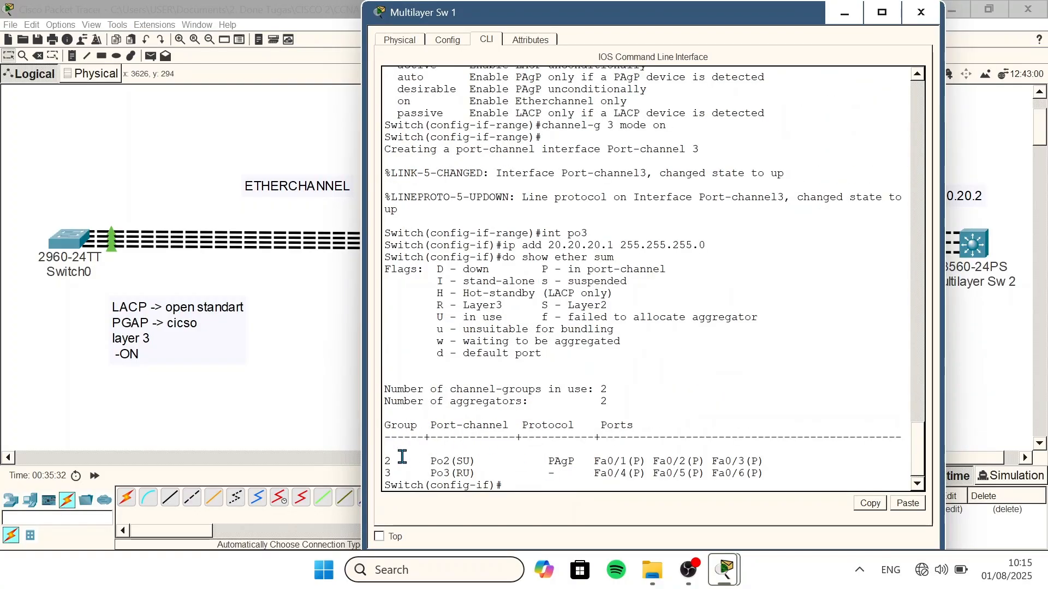
triple_click(785, 474)
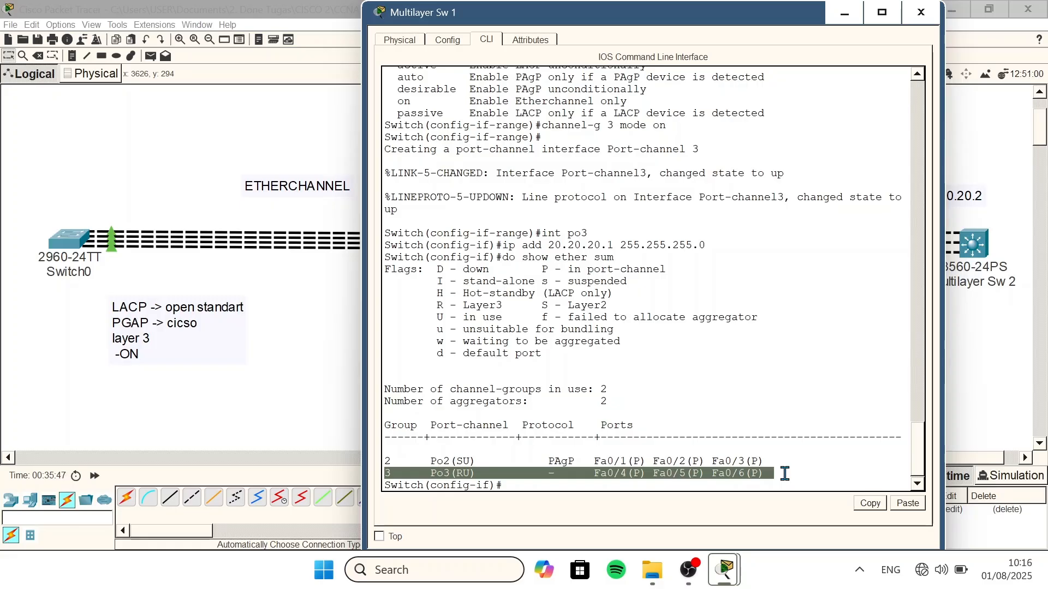
left_click(1014, 361)
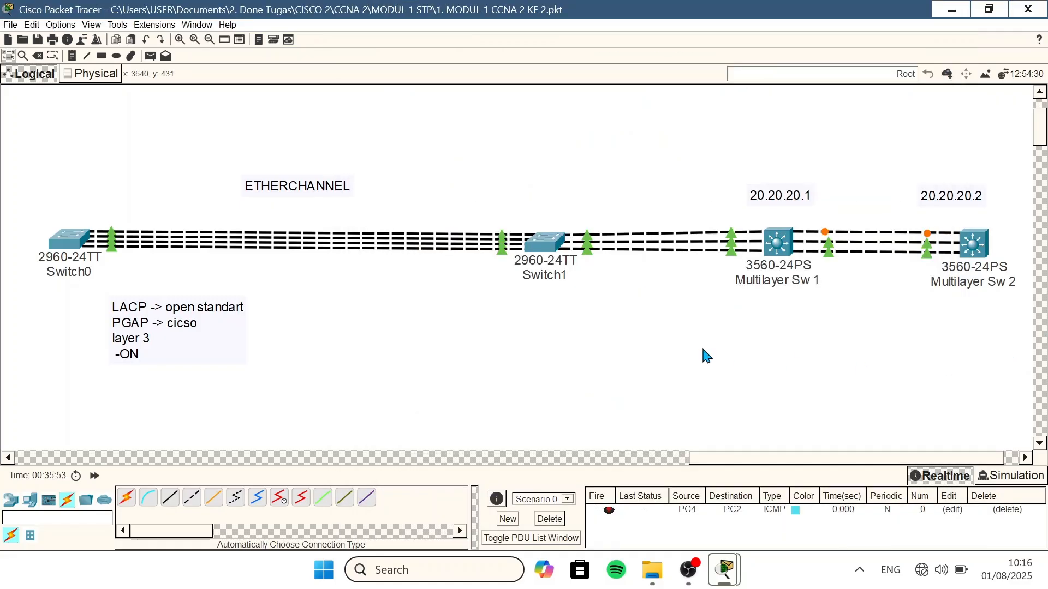
left_click(688, 569)
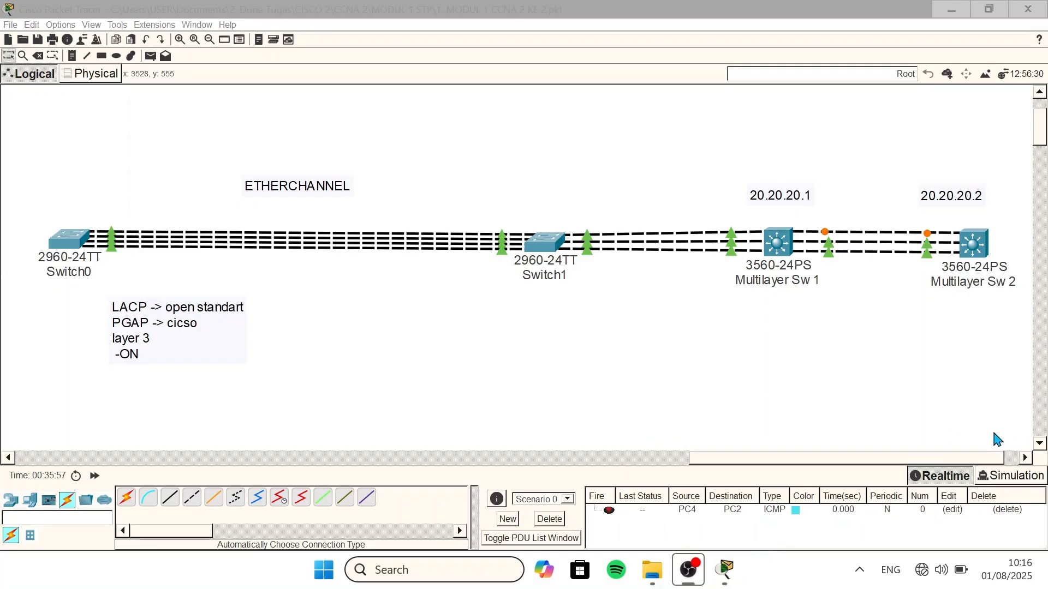